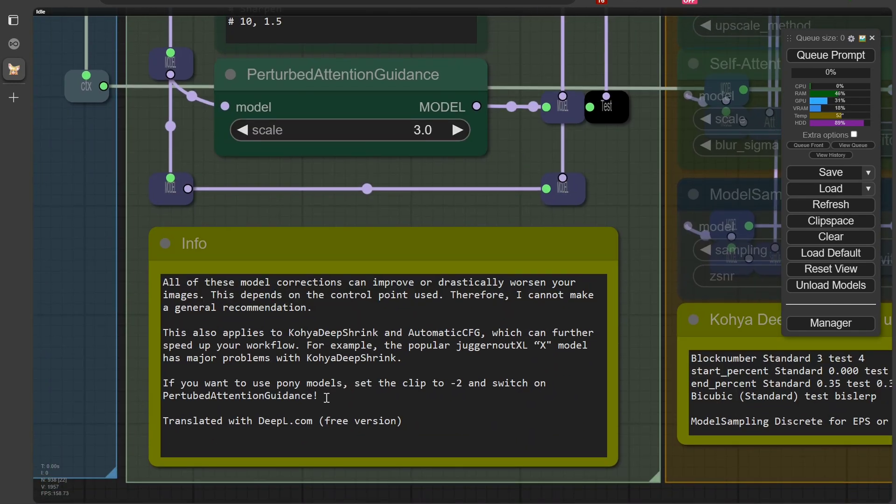
Step: Examine the base model's CLIP Set Last Layer node in the Start Settings group for the pony model setting
{"action": "scroll", "coordinate": [99, 308], "scroll_direction": "down", "scroll_amount": 5}
{"action": "left_click_drag", "start_coordinate": [83, 283], "coordinate": [356, 493]}
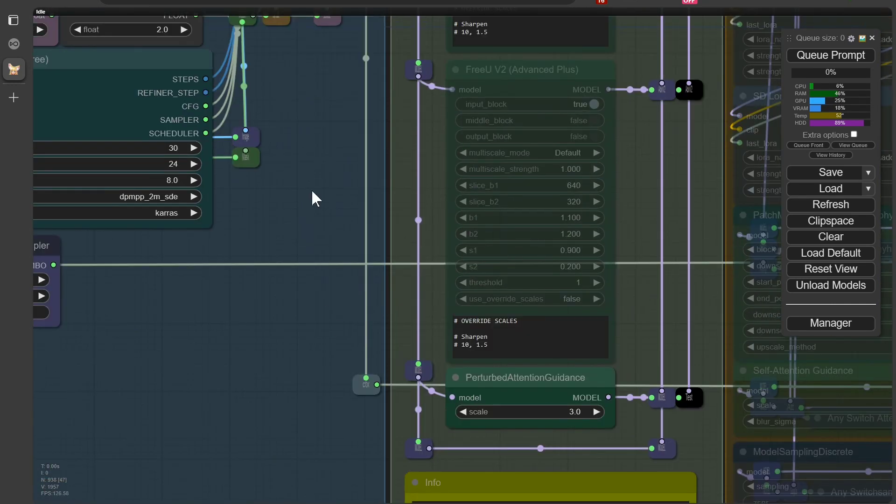
{"action": "left_click_drag", "start_coordinate": [325, 78], "coordinate": [438, 493]}
{"action": "left_click_drag", "start_coordinate": [458, 226], "coordinate": [496, 419]}
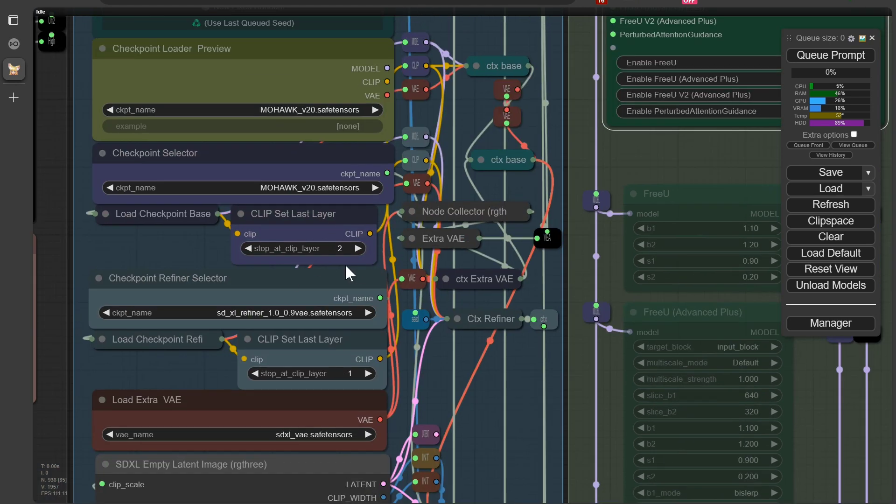
{"action": "scroll", "coordinate": [345, 272], "scroll_direction": "up", "scroll_amount": 9}
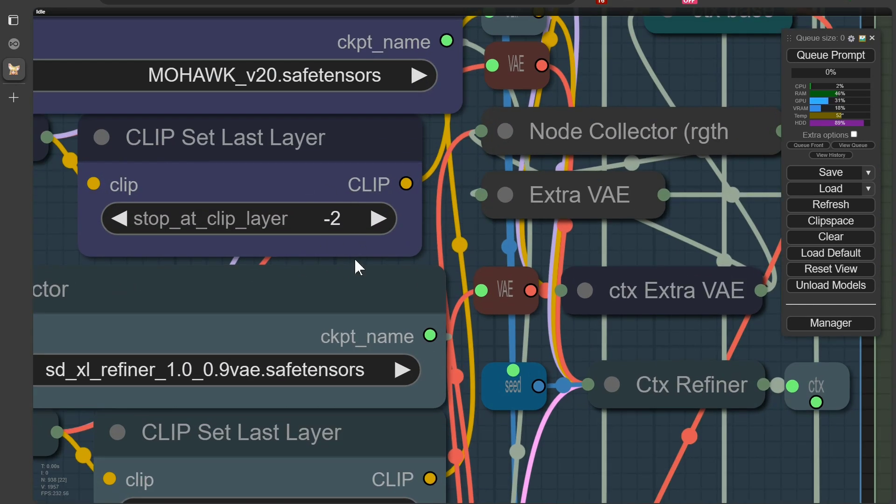
{"action": "scroll", "coordinate": [354, 258], "scroll_direction": "down", "scroll_amount": 7}
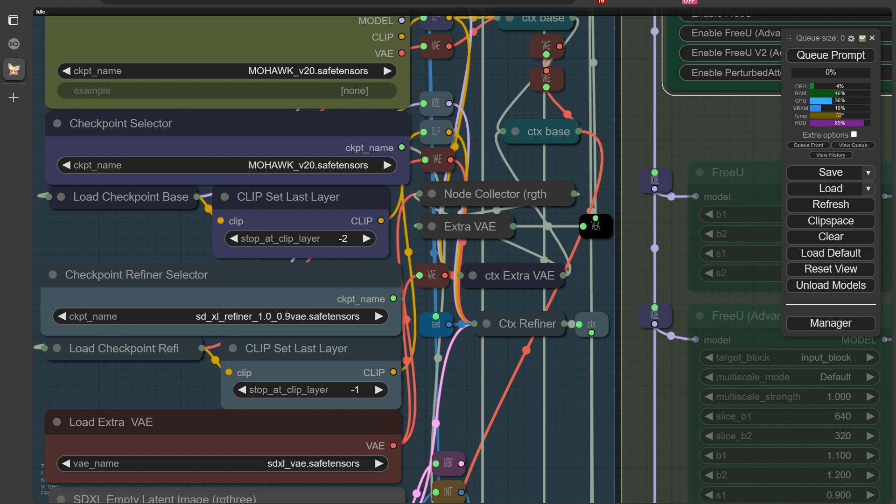
{"action": "scroll", "coordinate": [597, 296], "scroll_direction": "down", "scroll_amount": 2}
{"action": "scroll", "coordinate": [597, 296], "scroll_direction": "up", "scroll_amount": 2}
{"action": "scroll", "coordinate": [568, 358], "scroll_direction": "down", "scroll_amount": 3}
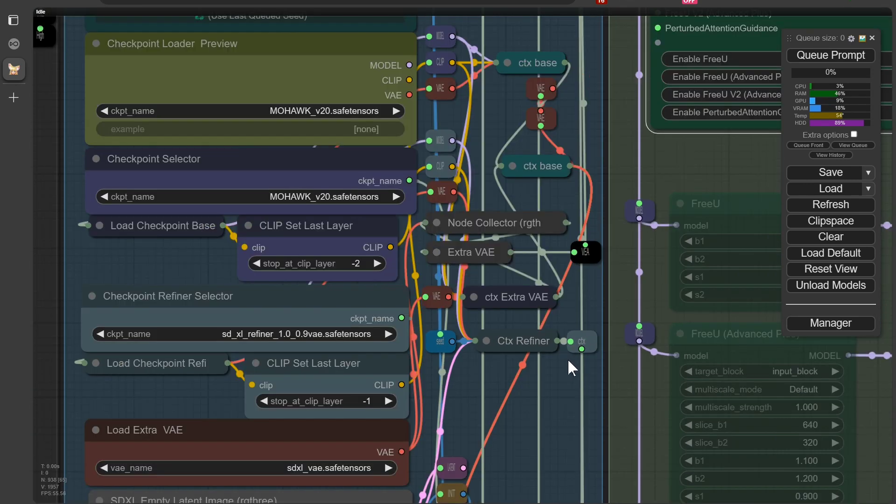
Step: Check which model corrections are switched on in the Model patches group's Fast Muter
{"action": "scroll", "coordinate": [578, 348], "scroll_direction": "down", "scroll_amount": 2}
{"action": "left_click_drag", "start_coordinate": [582, 184], "coordinate": [266, 169]}
{"action": "scroll", "coordinate": [441, 230], "scroll_direction": "up", "scroll_amount": 6}
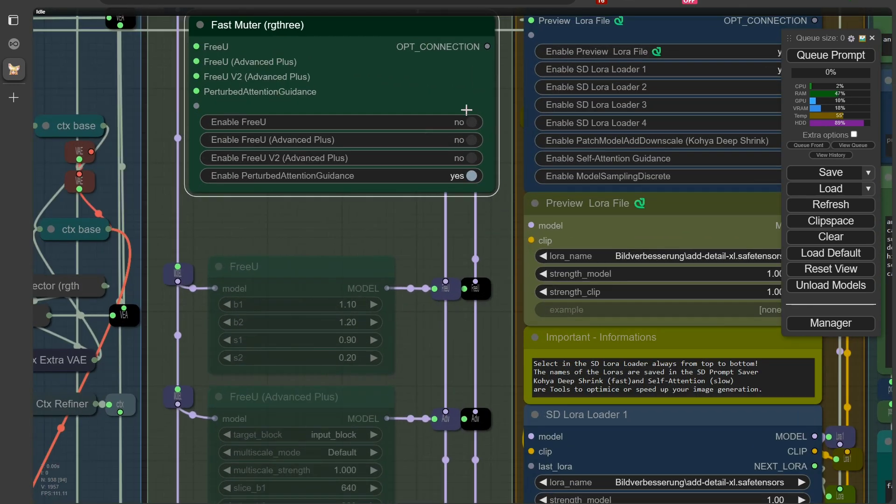
{"action": "scroll", "coordinate": [461, 217], "scroll_direction": "down", "scroll_amount": 4}
{"action": "left_click_drag", "start_coordinate": [477, 223], "coordinate": [277, 219]}
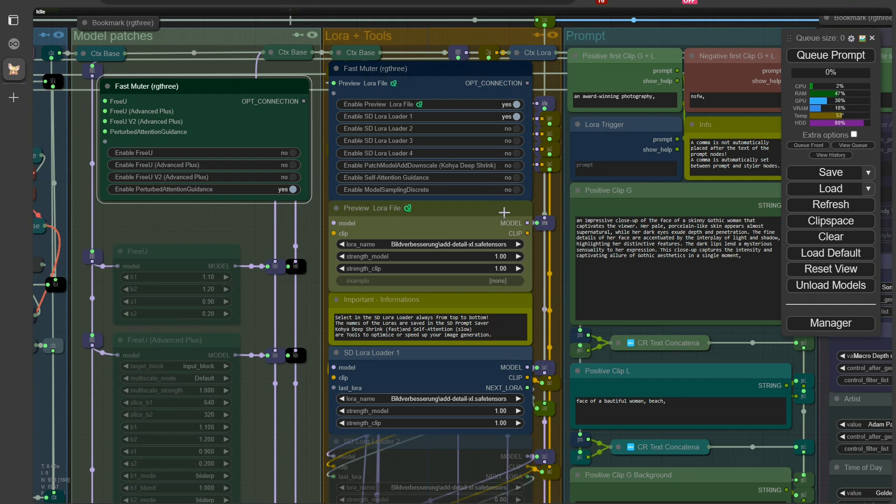
Step: Enable PatchModelAddDownscale (Kohya Deep Shrink) in the Lora + Tools muter and go to its node
{"action": "left_click_drag", "start_coordinate": [329, 258], "coordinate": [322, 248]}
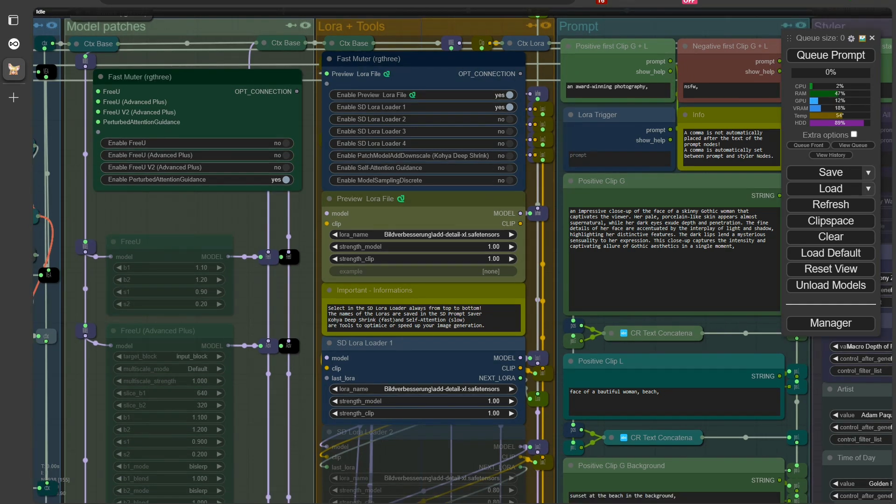
{"action": "scroll", "coordinate": [529, 208], "scroll_direction": "up", "scroll_amount": 6}
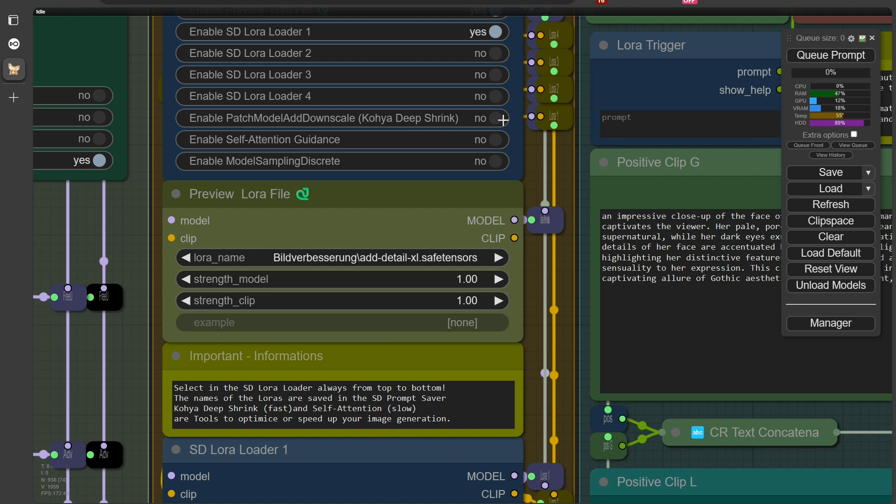
{"action": "left_click_drag", "start_coordinate": [559, 303], "coordinate": [455, 82]}
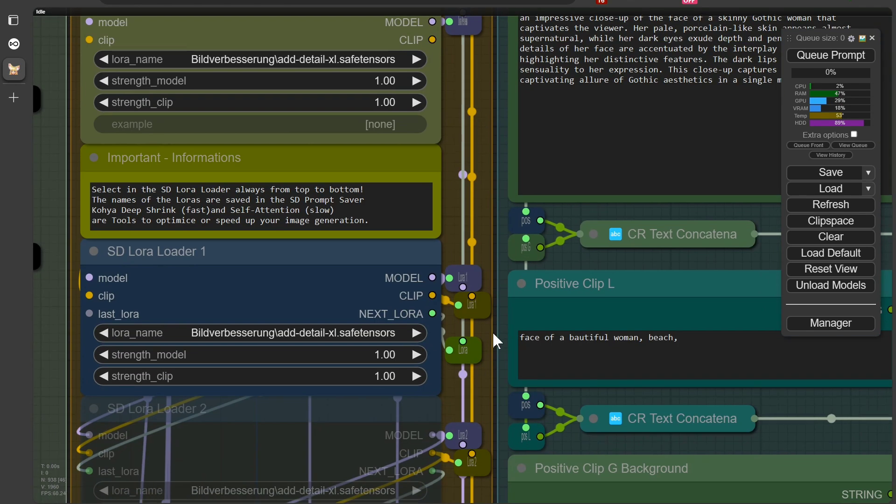
{"action": "scroll", "coordinate": [498, 341], "scroll_direction": "down", "scroll_amount": 3}
{"action": "left_click_drag", "start_coordinate": [494, 375], "coordinate": [460, 174]}
{"action": "left_click_drag", "start_coordinate": [456, 462], "coordinate": [408, 317]}
{"action": "left_click_drag", "start_coordinate": [413, 397], "coordinate": [358, 236]}
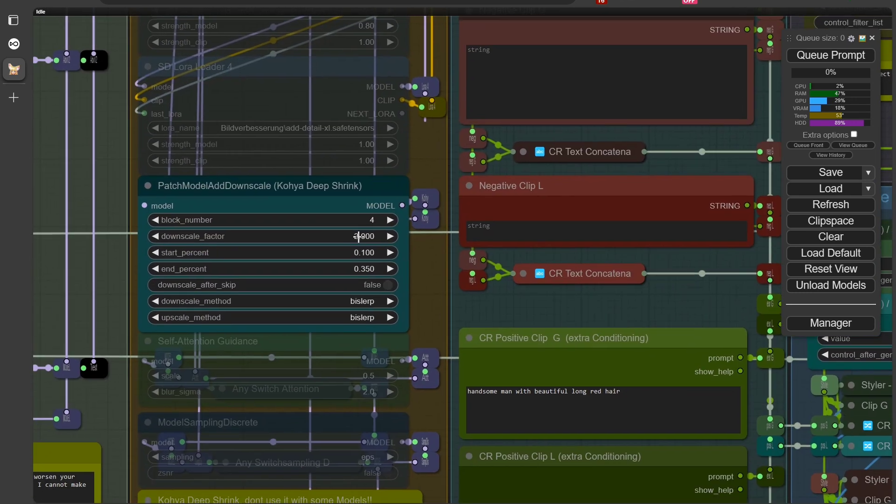
Step: Examine the Kohya Deep Shrink parameters and read its usage note together with the Model patches Info note
{"action": "scroll", "coordinate": [355, 235], "scroll_direction": "up", "scroll_amount": 4}
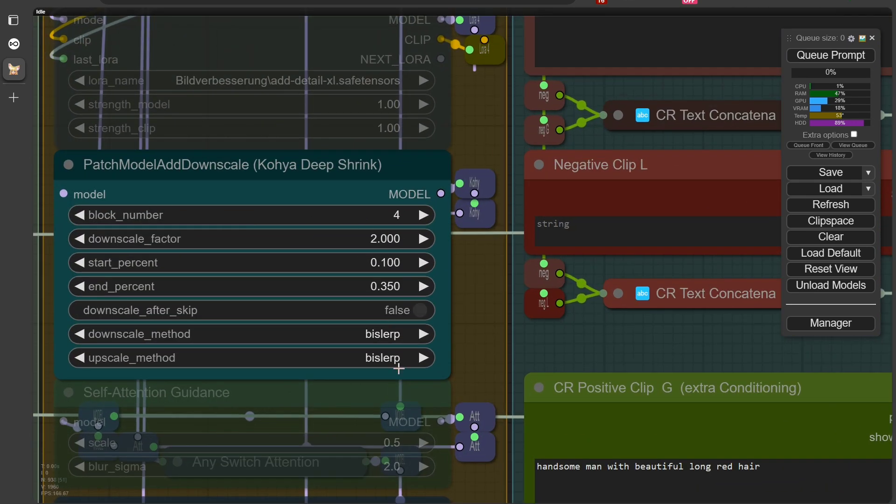
{"action": "scroll", "coordinate": [474, 329], "scroll_direction": "down", "scroll_amount": 3}
{"action": "left_click_drag", "start_coordinate": [474, 329], "coordinate": [476, 95]}
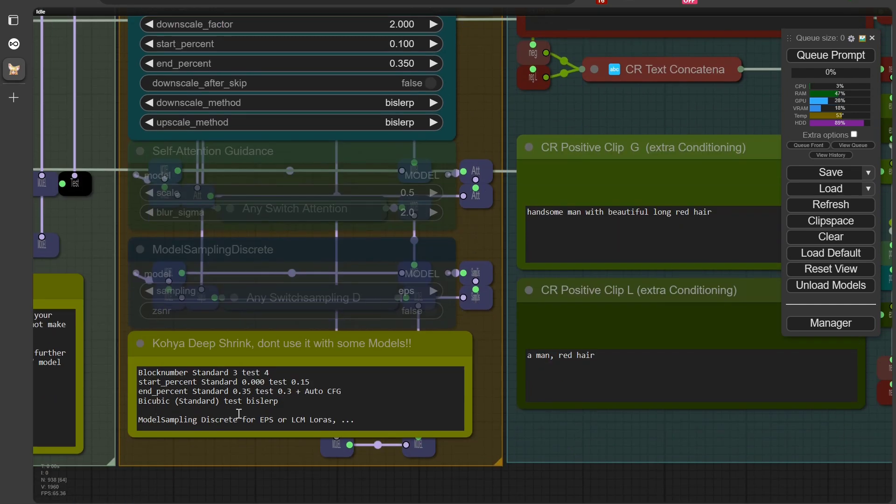
{"action": "left_click_drag", "start_coordinate": [104, 387], "coordinate": [422, 355]}
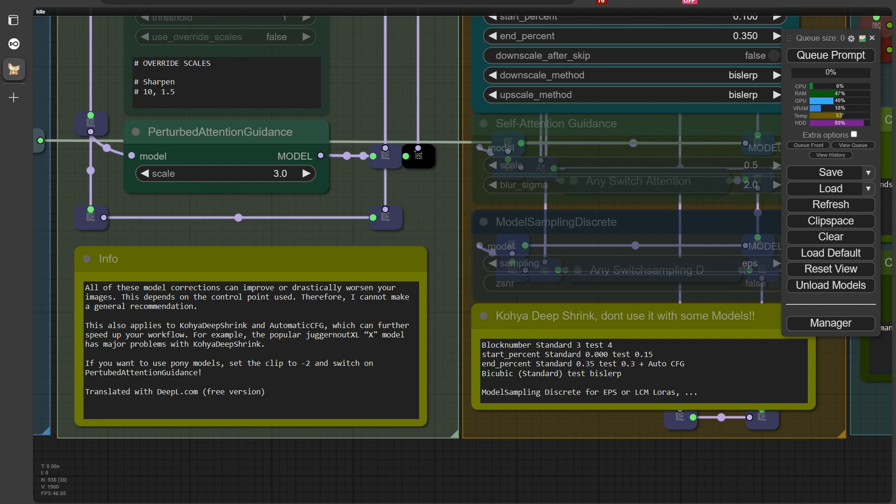
{"action": "scroll", "coordinate": [459, 217], "scroll_direction": "down", "scroll_amount": 5}
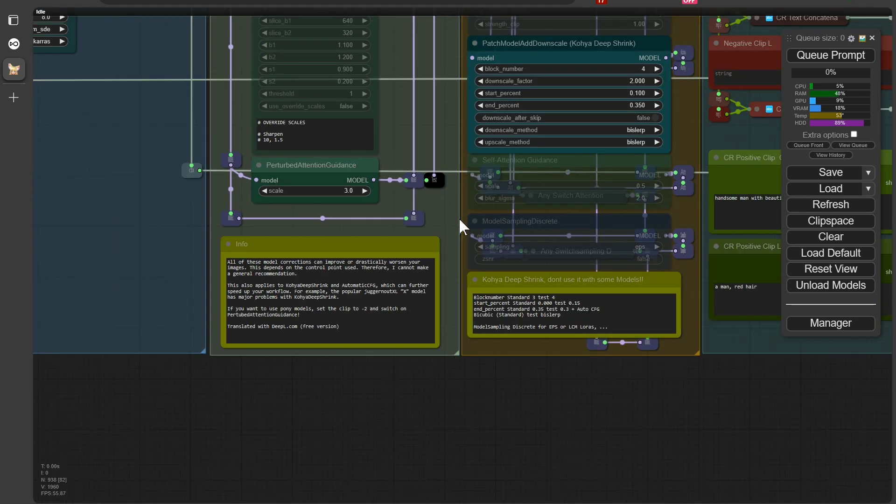
Step: Examine the Automatic CFG and KSampler nodes in the Only Base Sampler group and the neighbouring sampler groups
{"action": "scroll", "coordinate": [458, 218], "scroll_direction": "down", "scroll_amount": 5}
{"action": "scroll", "coordinate": [566, 342], "scroll_direction": "down", "scroll_amount": 10}
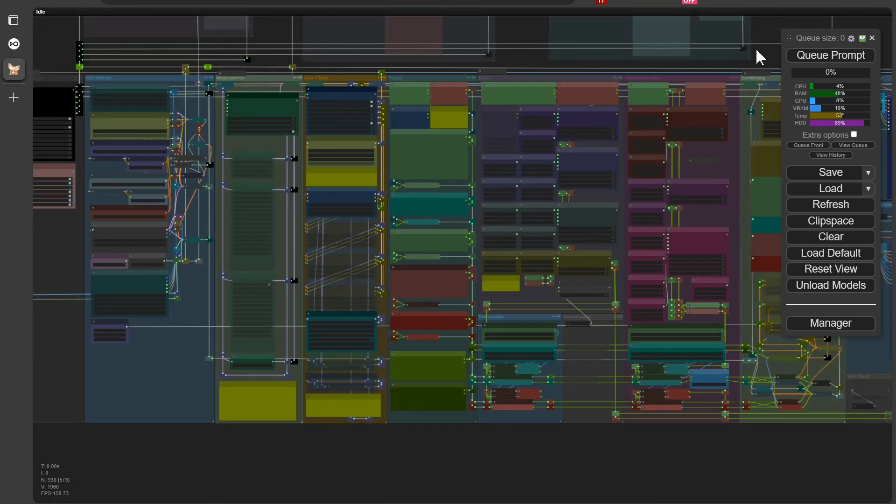
{"action": "left_click_drag", "start_coordinate": [756, 54], "coordinate": [222, 102]}
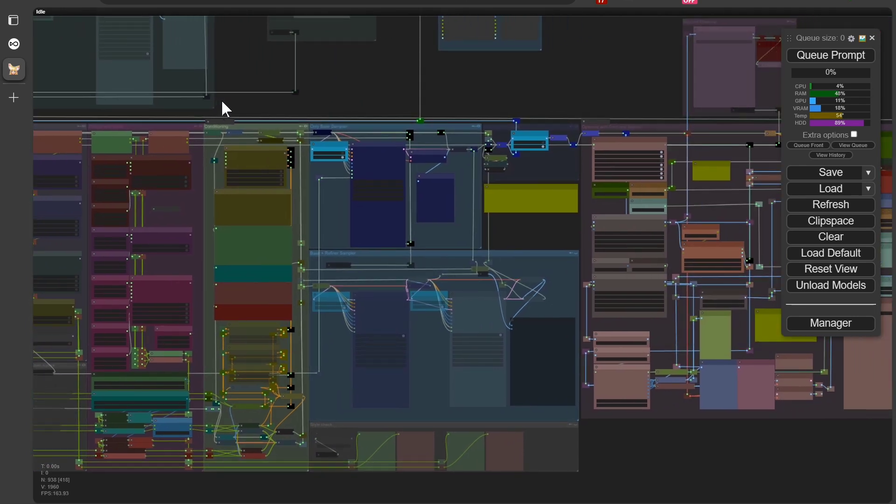
{"action": "scroll", "coordinate": [324, 160], "scroll_direction": "up", "scroll_amount": 3}
{"action": "scroll", "coordinate": [326, 162], "scroll_direction": "up", "scroll_amount": 2}
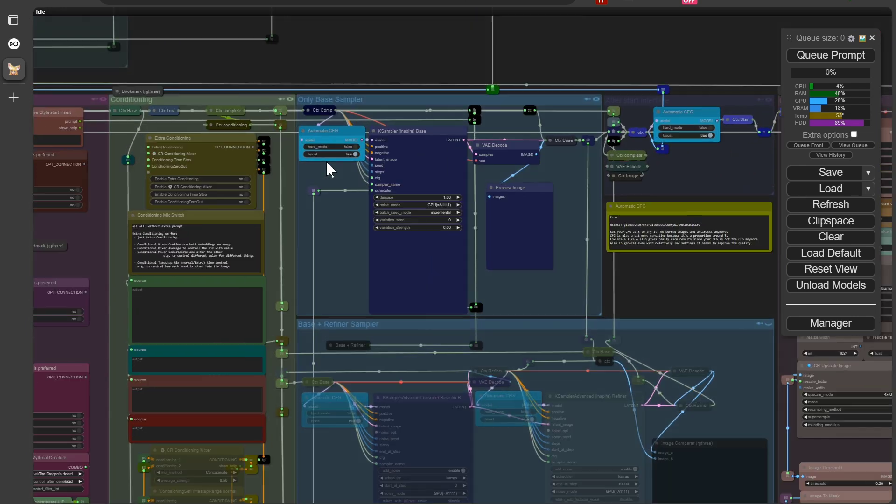
{"action": "scroll", "coordinate": [326, 161], "scroll_direction": "up", "scroll_amount": 2}
{"action": "scroll", "coordinate": [329, 167], "scroll_direction": "up", "scroll_amount": 2}
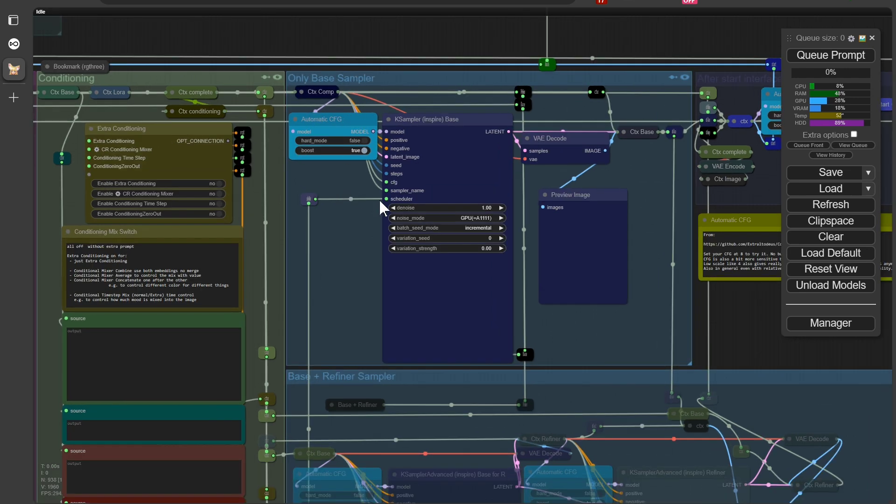
{"action": "left_click_drag", "start_coordinate": [606, 313], "coordinate": [360, 304]}
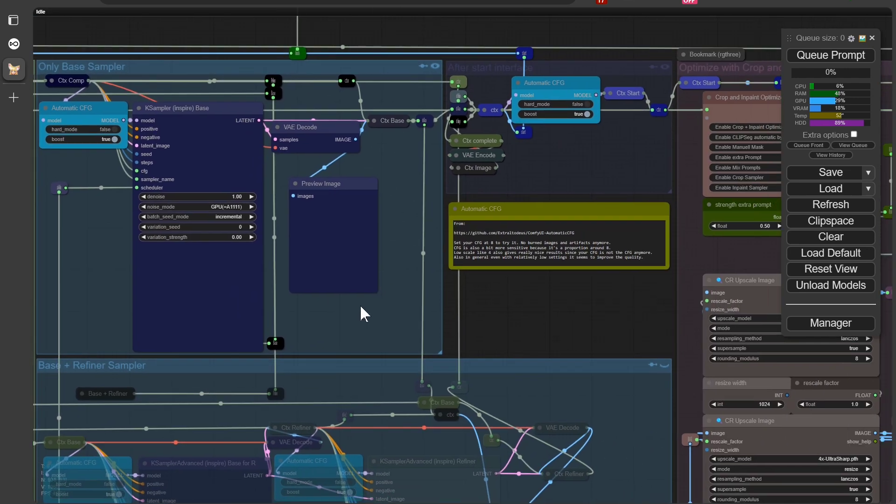
{"action": "left_click_drag", "start_coordinate": [477, 309], "coordinate": [516, 215]}
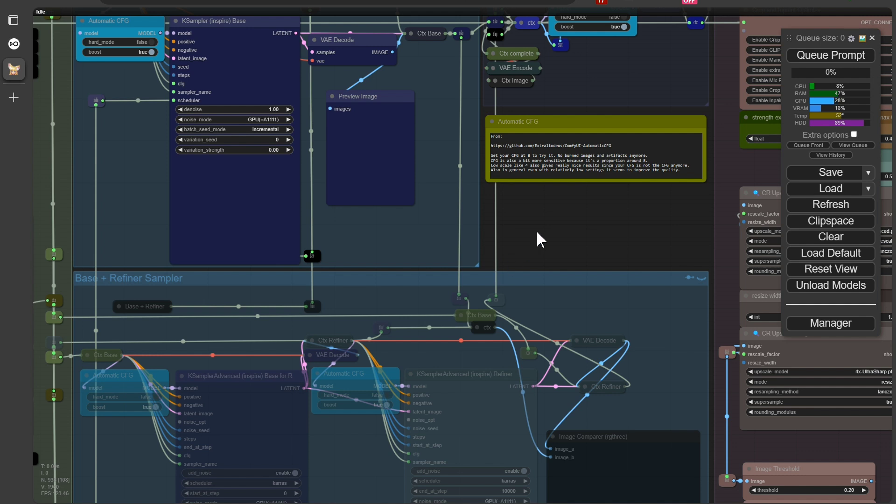
Step: Read the Automatic CFG note and the ComfyUI-AutomaticCFG repository page on GitHub, and return to the workflow
{"action": "left_click_drag", "start_coordinate": [539, 239], "coordinate": [421, 309]}
{"action": "scroll", "coordinate": [421, 301], "scroll_direction": "up", "scroll_amount": 10}
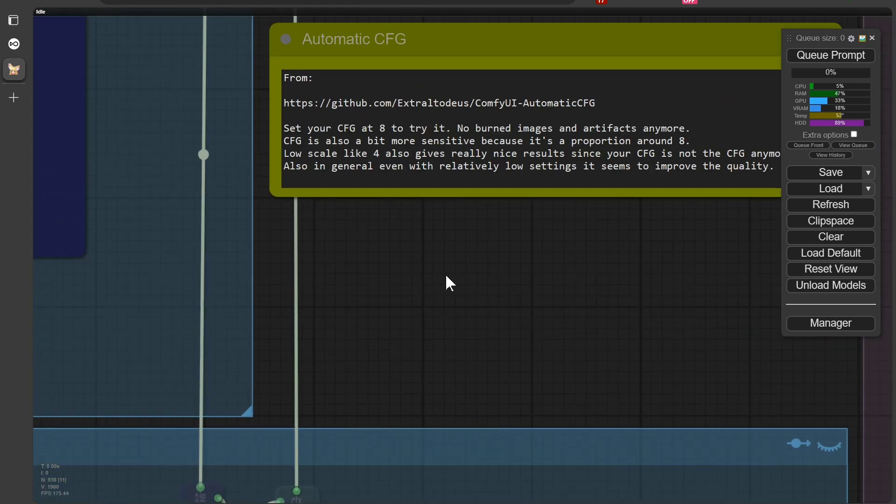
{"action": "left_click_drag", "start_coordinate": [446, 276], "coordinate": [322, 326]}
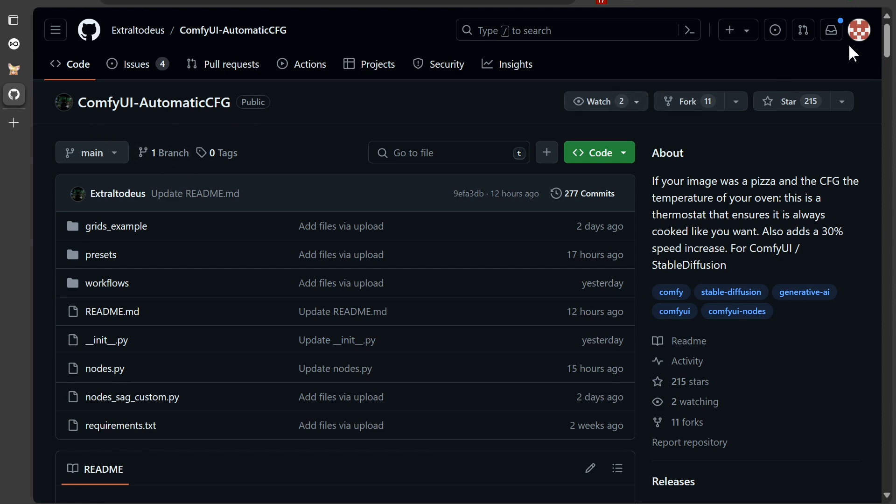
{"action": "left_click_drag", "start_coordinate": [886, 44], "coordinate": [893, 471]}
{"action": "key", "text": "ctrl+shift+Tab"}
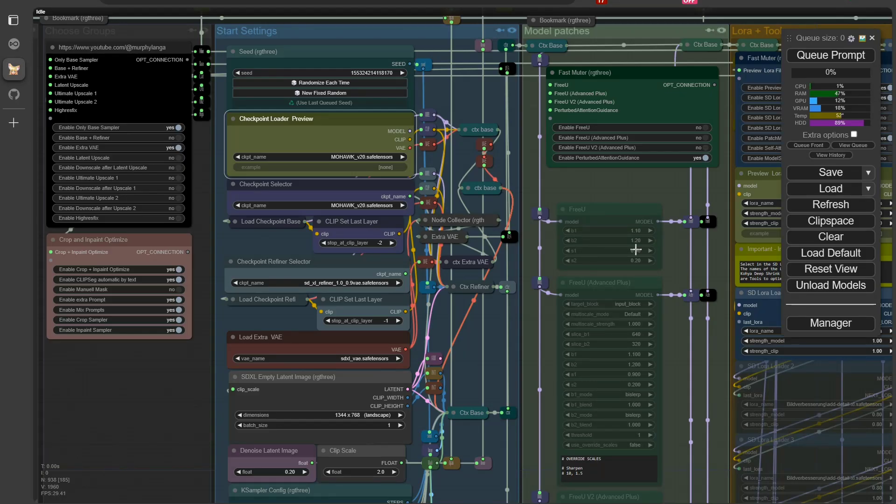
Step: Open the checkpoint info of MOHAWK_v20.safetensors from the Checkpoint Loader Preview node and read its description
{"action": "scroll", "coordinate": [370, 166], "scroll_direction": "up", "scroll_amount": 6}
{"action": "scroll", "coordinate": [371, 166], "scroll_direction": "up", "scroll_amount": 2}
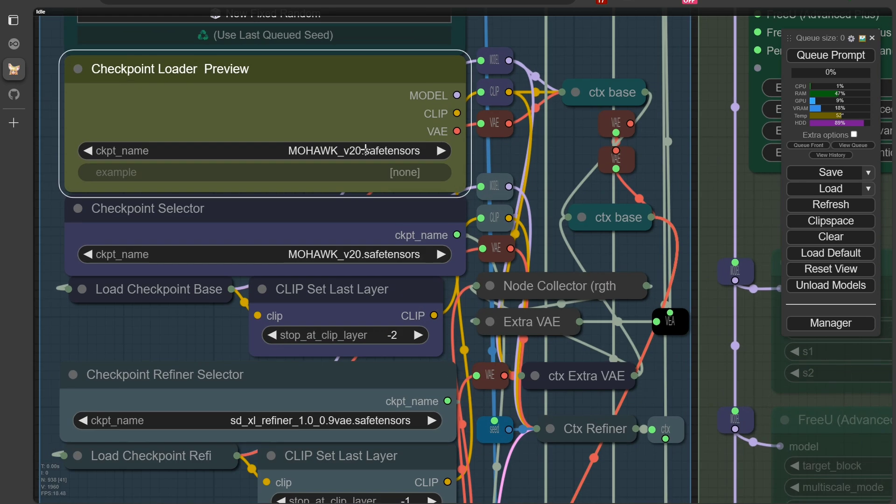
{"action": "right_click", "coordinate": [339, 149]}
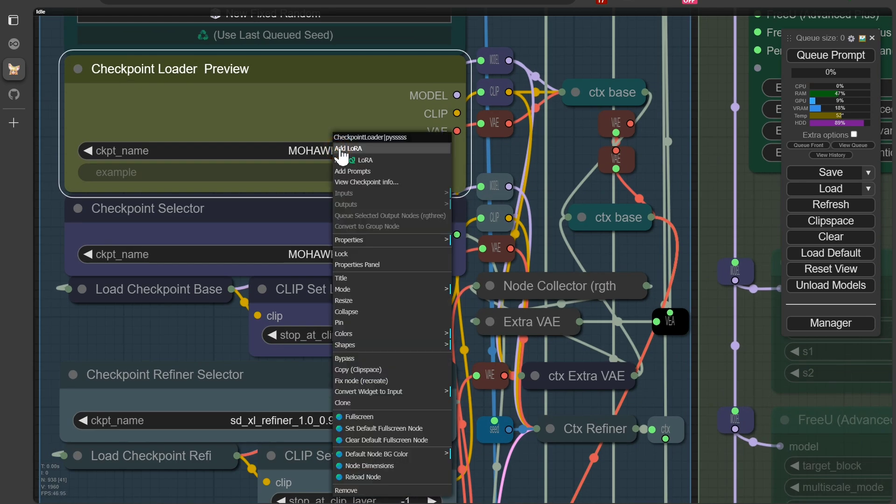
{"action": "left_click", "coordinate": [348, 182]}
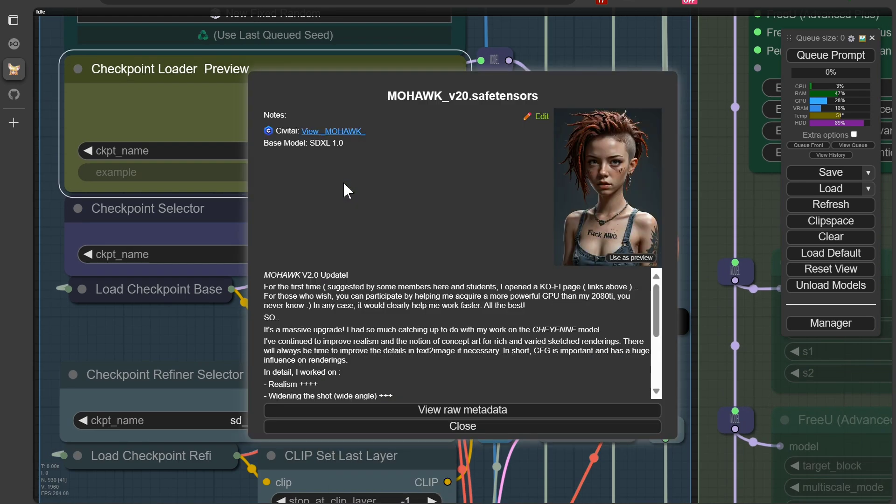
{"action": "scroll", "coordinate": [499, 291], "scroll_direction": "down", "scroll_amount": 3}
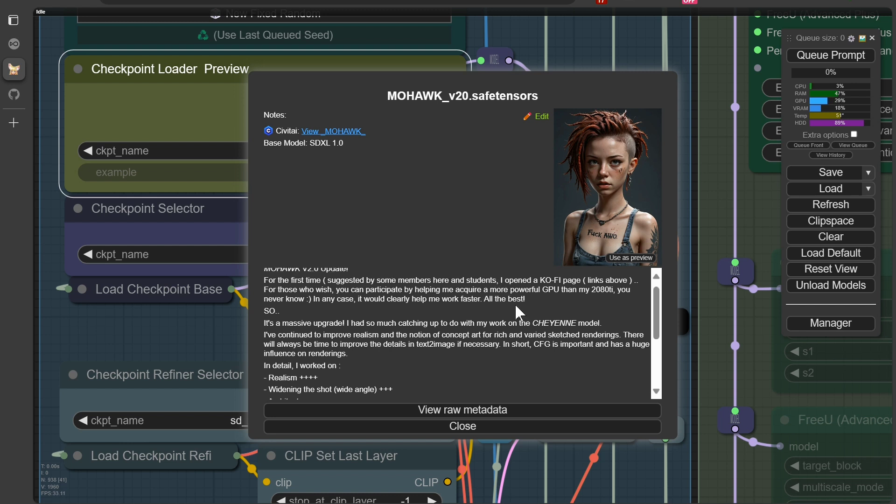
Step: Follow the checkpoint's link to its Civitai page, look through it and its creator's profile, and switch back to ComfyUI
{"action": "left_click", "coordinate": [346, 130]}
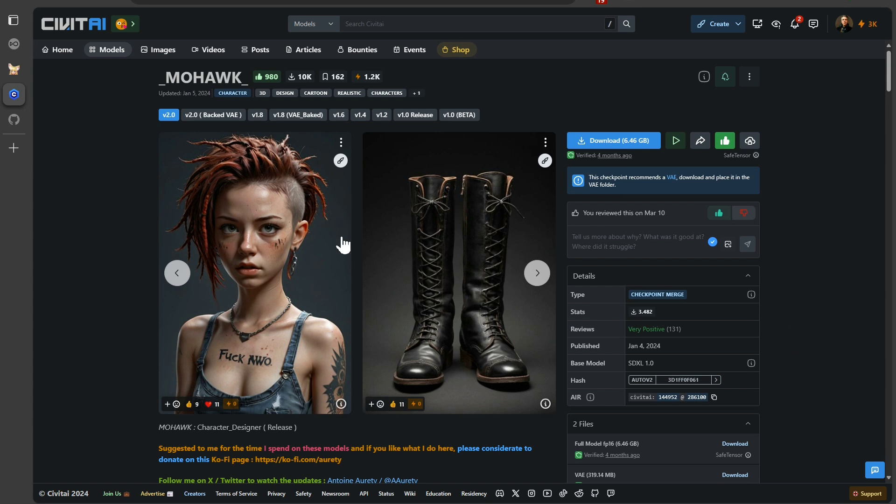
{"action": "scroll", "coordinate": [117, 213], "scroll_direction": "down", "scroll_amount": 3}
{"action": "scroll", "coordinate": [116, 212], "scroll_direction": "down", "scroll_amount": 5}
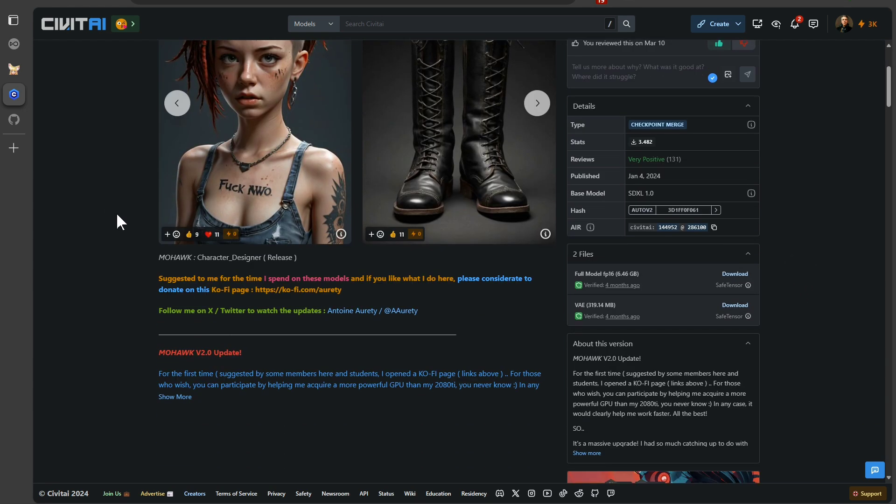
{"action": "scroll", "coordinate": [393, 244], "scroll_direction": "down", "scroll_amount": 2}
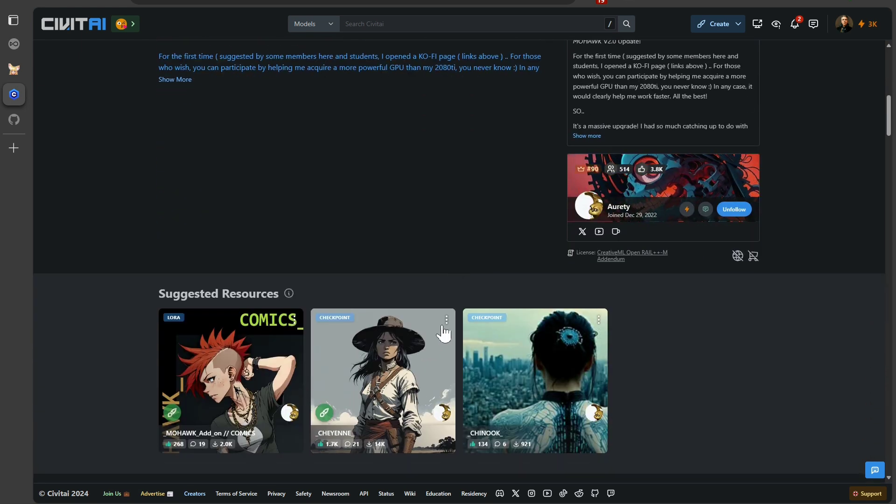
{"action": "left_click", "coordinate": [584, 216]}
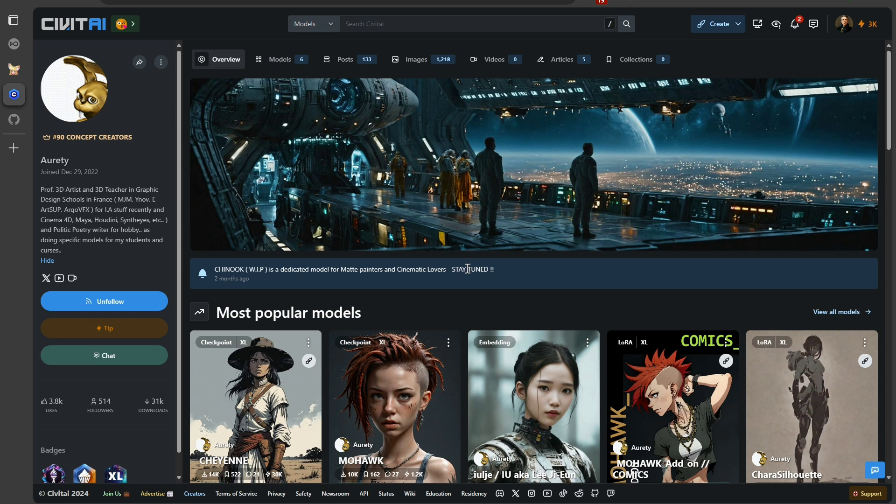
{"action": "left_click", "coordinate": [15, 72]}
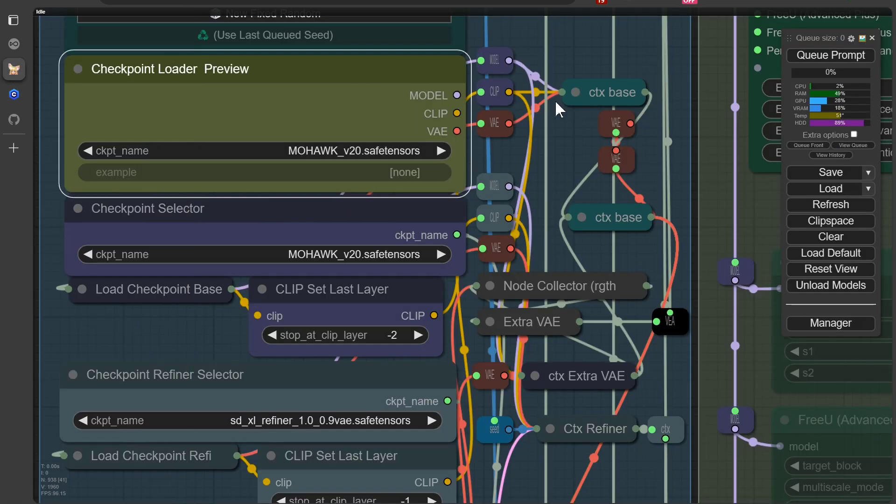
Step: Go to the Basic Informations note beside the QR code group at the start of the workflow
{"action": "left_click_drag", "start_coordinate": [154, 329], "coordinate": [161, 322]}
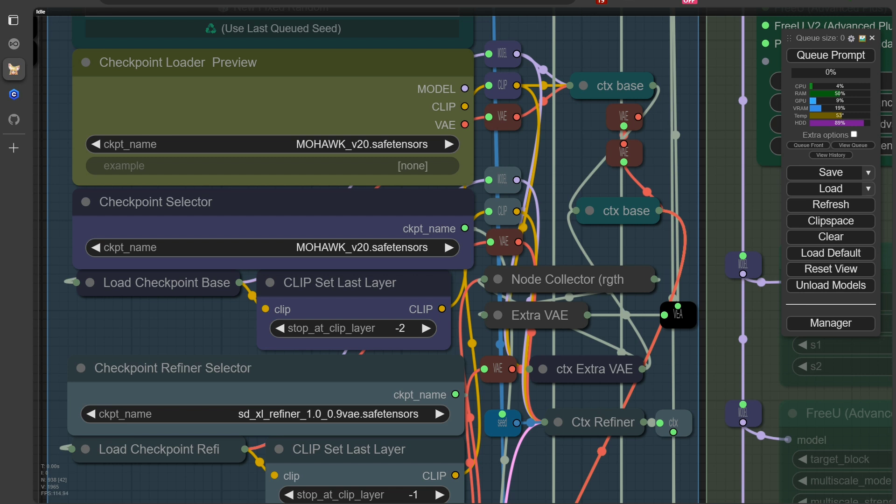
{"action": "left_click_drag", "start_coordinate": [887, 252], "coordinate": [524, 162]}
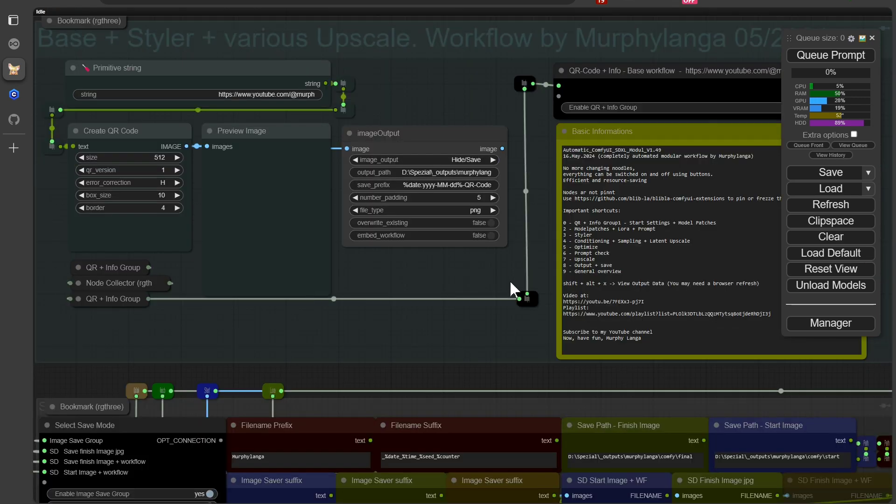
Step: Queue the prompt from the start settings and turn on Follow execution for the canvas
{"action": "key", "text": "1"}
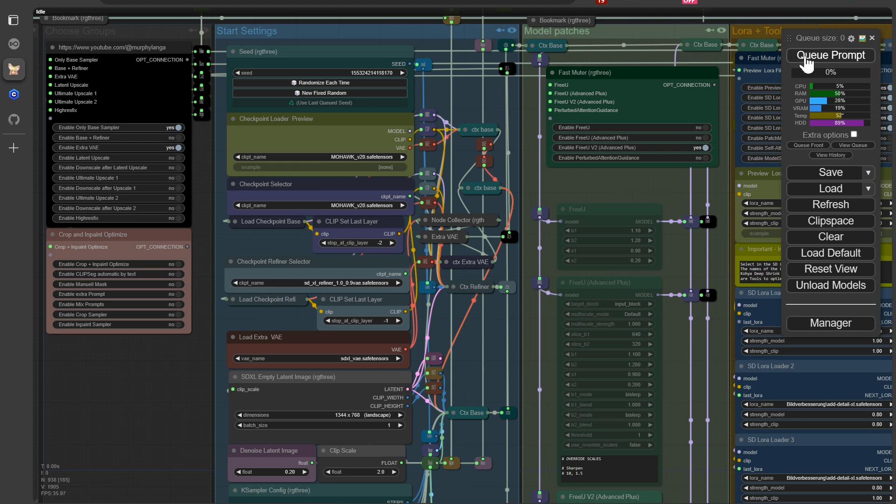
{"action": "left_click", "coordinate": [809, 58]}
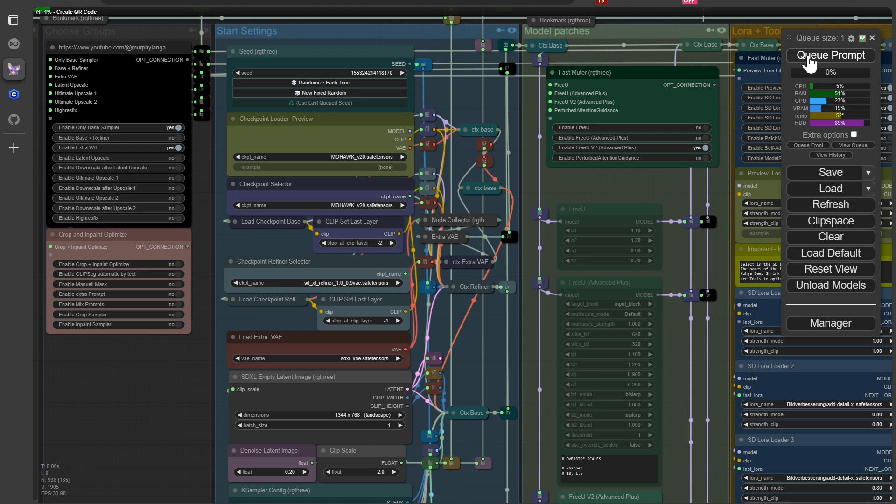
{"action": "right_click", "coordinate": [630, 175]}
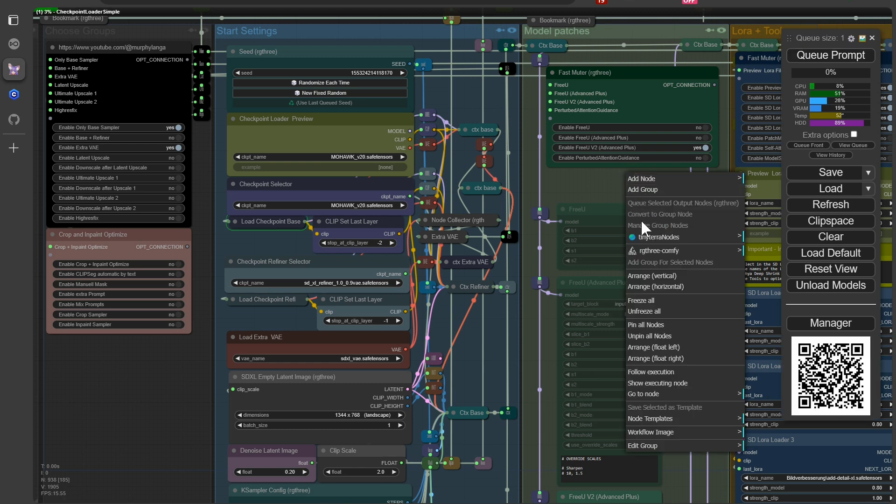
{"action": "left_click", "coordinate": [652, 371]}
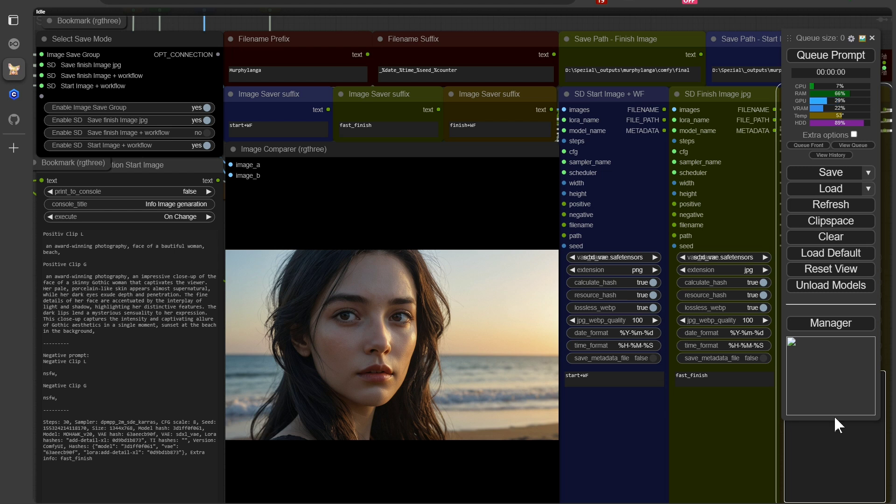
Step: Reload the workflow page without translating it and reposition the queue menu beside the generated image
{"action": "left_click", "coordinate": [48, 3]}
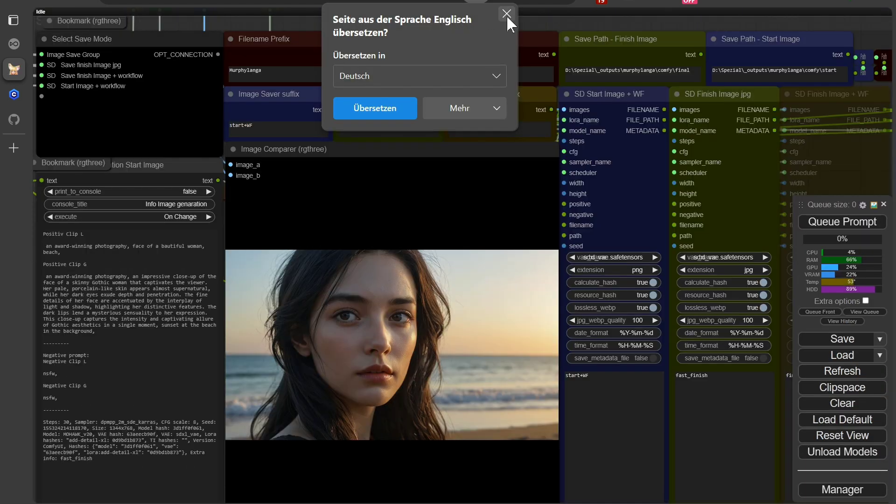
{"action": "left_click", "coordinate": [506, 14]}
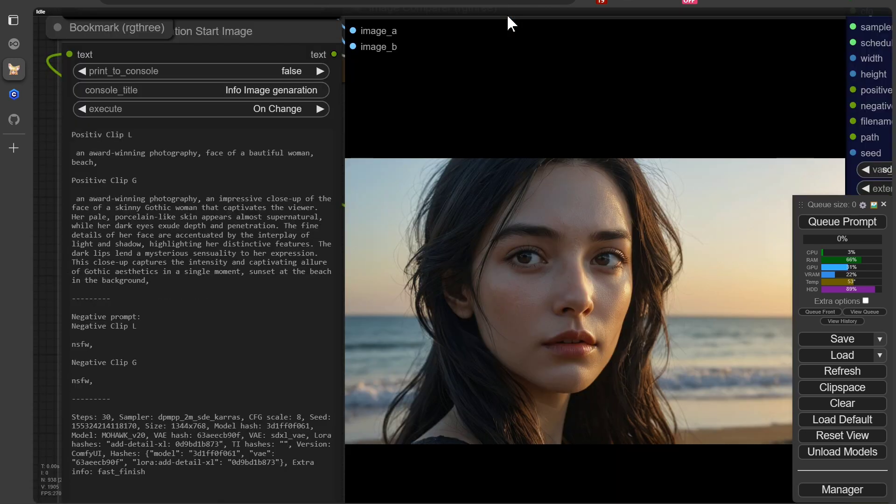
{"action": "left_click_drag", "start_coordinate": [803, 206], "coordinate": [766, 53]}
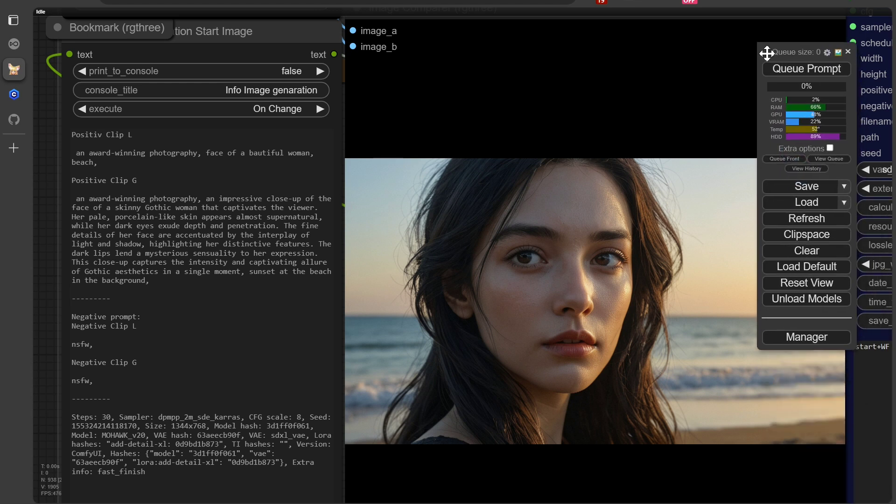
Step: Set stop_at_clip_layer to -1 in the CLIP Set Last Layer node of the base checkpoint
{"action": "key", "text": "1"}
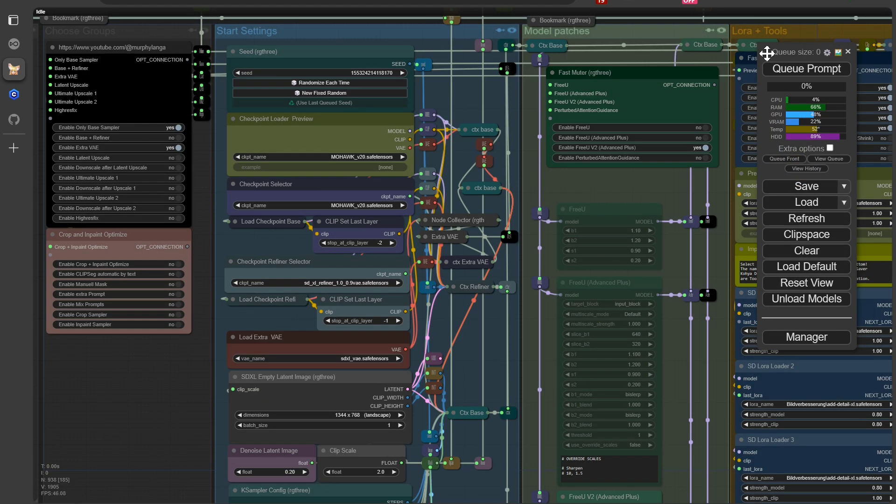
{"action": "key", "text": "2"}
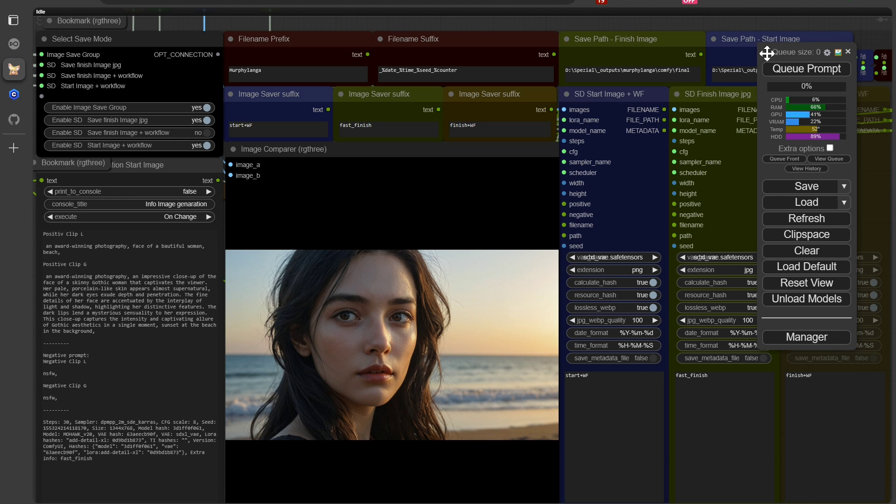
{"action": "key", "text": "3"}
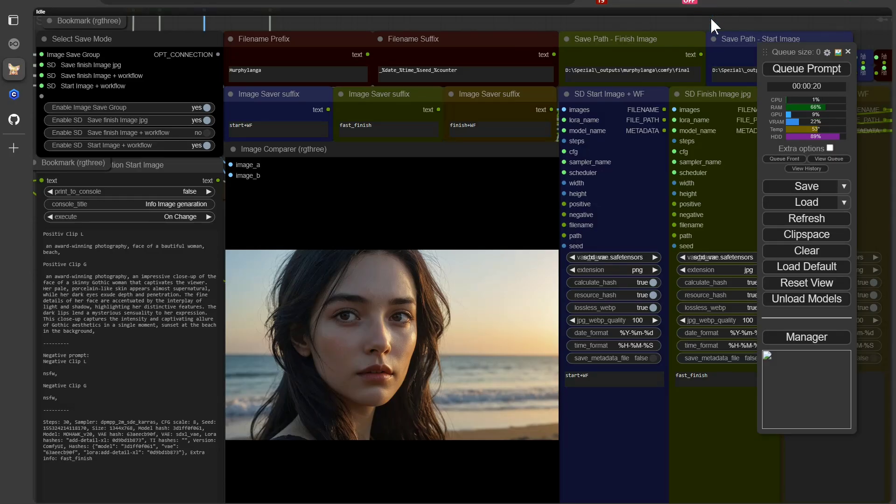
{"action": "key", "text": "1"}
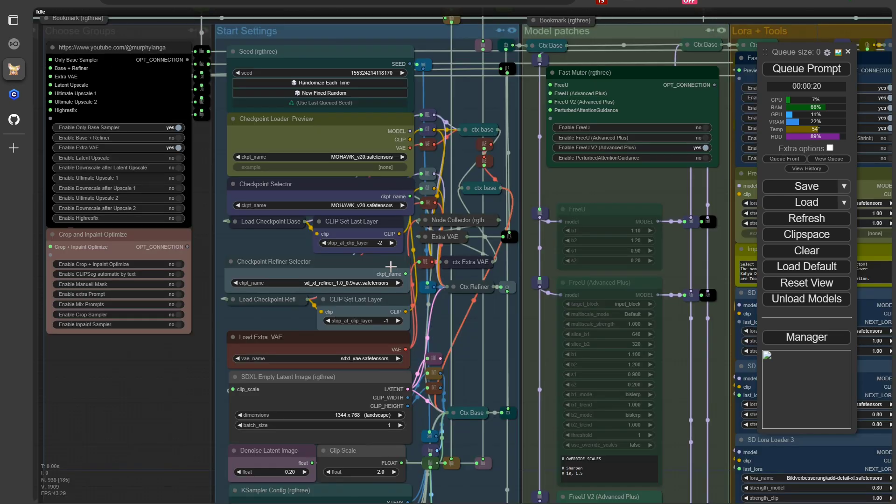
{"action": "scroll", "coordinate": [391, 266], "scroll_direction": "up", "scroll_amount": 6}
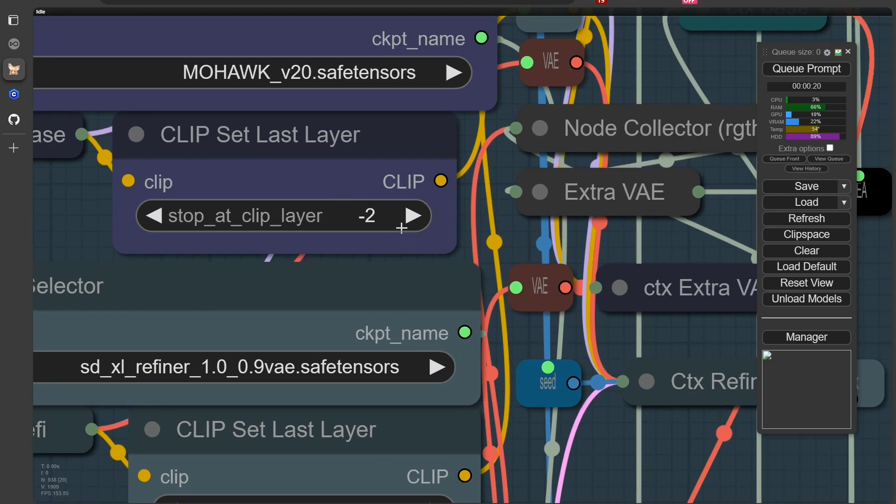
{"action": "left_click", "coordinate": [154, 216]}
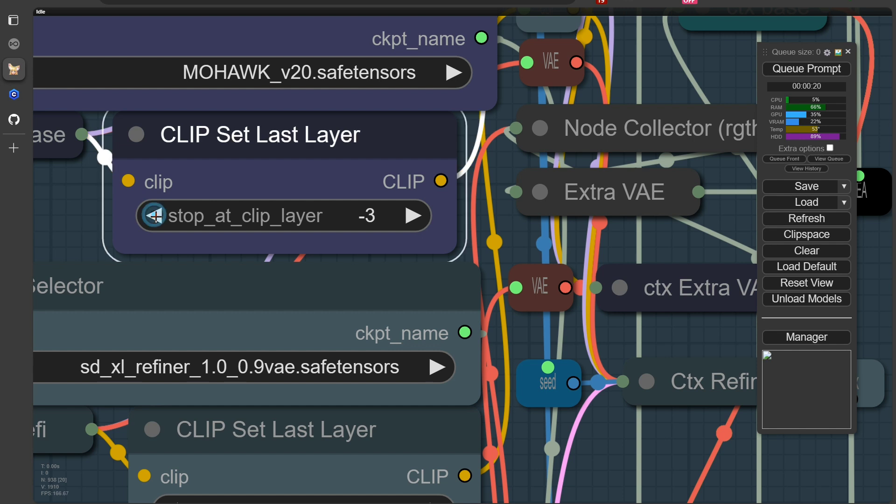
{"action": "left_click", "coordinate": [413, 222]}
{"action": "left_click", "coordinate": [413, 223]}
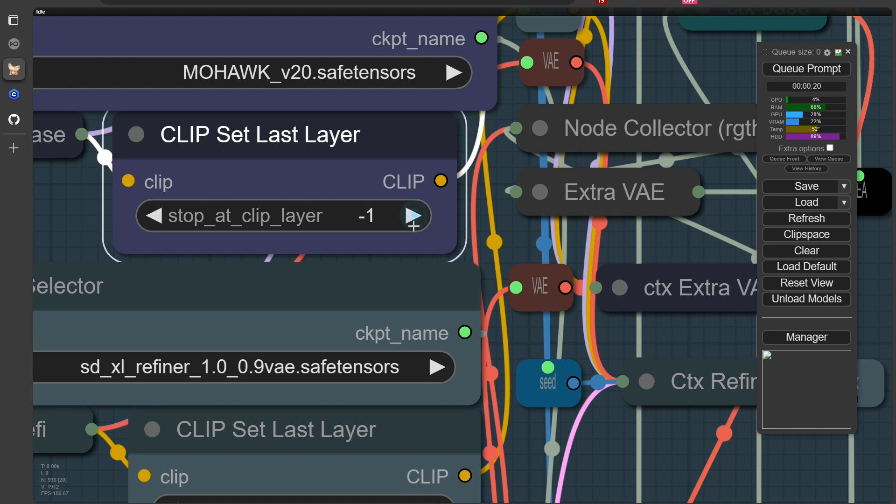
Step: Queue the prompt with the changed CLIP layer, following its execution, and inspect the generated image
{"action": "scroll", "coordinate": [413, 223], "scroll_direction": "down", "scroll_amount": 5}
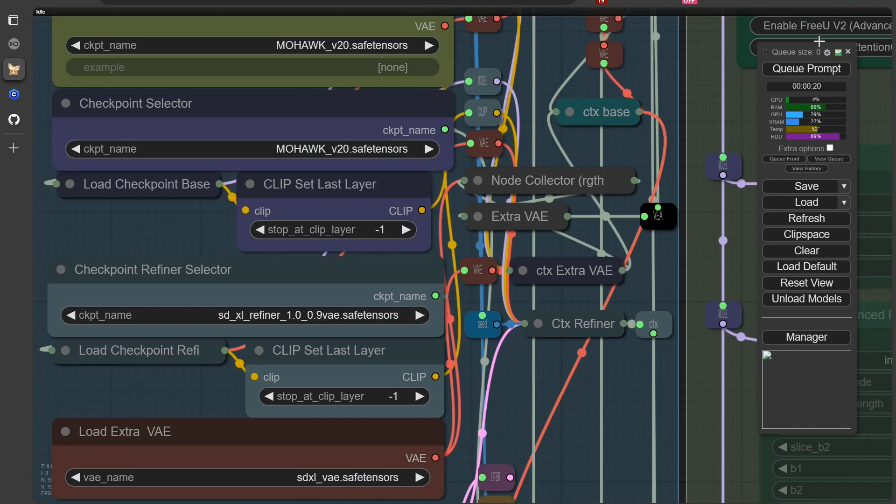
{"action": "left_click", "coordinate": [798, 70]}
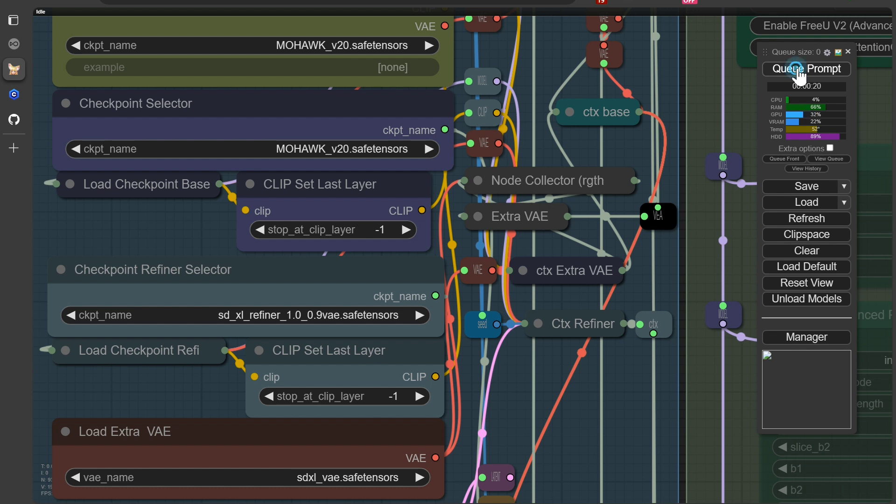
{"action": "right_click", "coordinate": [735, 97]}
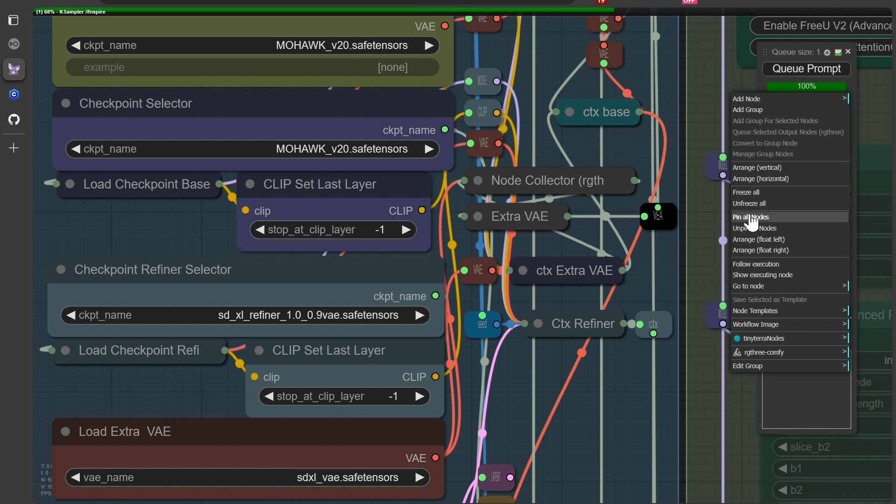
{"action": "left_click", "coordinate": [757, 264]}
{"action": "left_click_drag", "start_coordinate": [326, 361], "coordinate": [219, 305]}
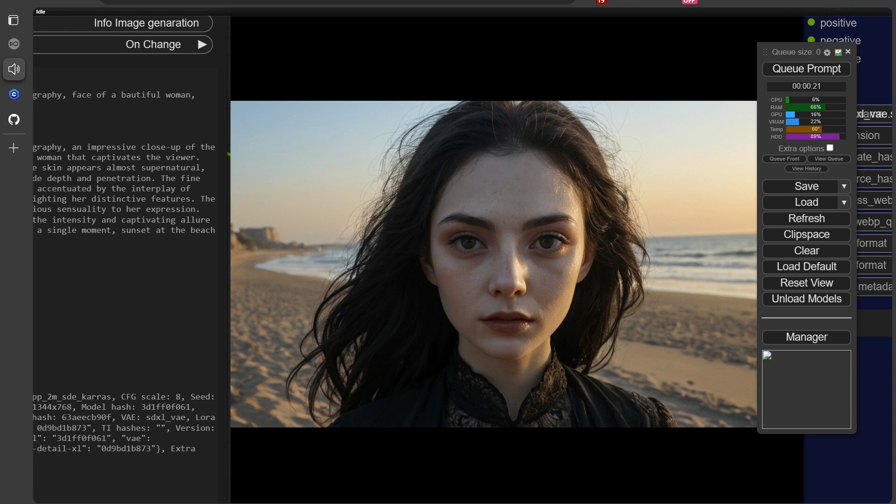
Step: Turn off boost in the Automatic CFG node of the Only Base Sampler group
{"action": "key", "text": "1"}
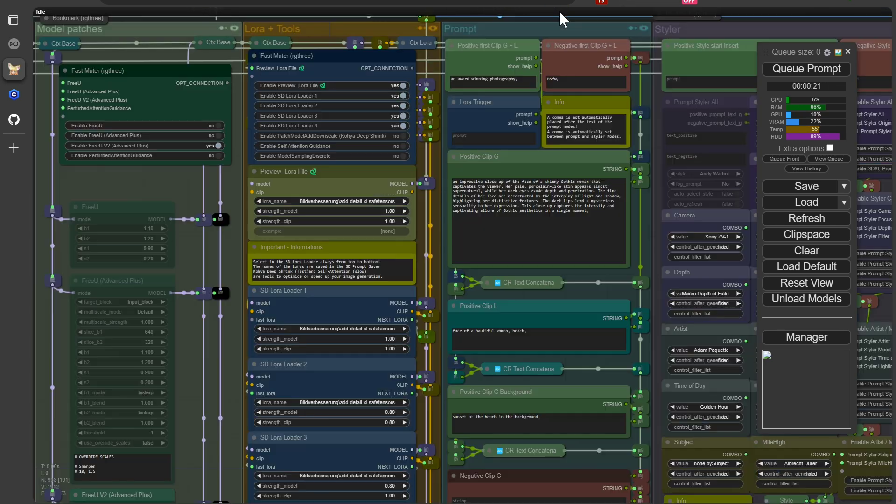
{"action": "key", "text": "2"}
{"action": "key", "text": "3"}
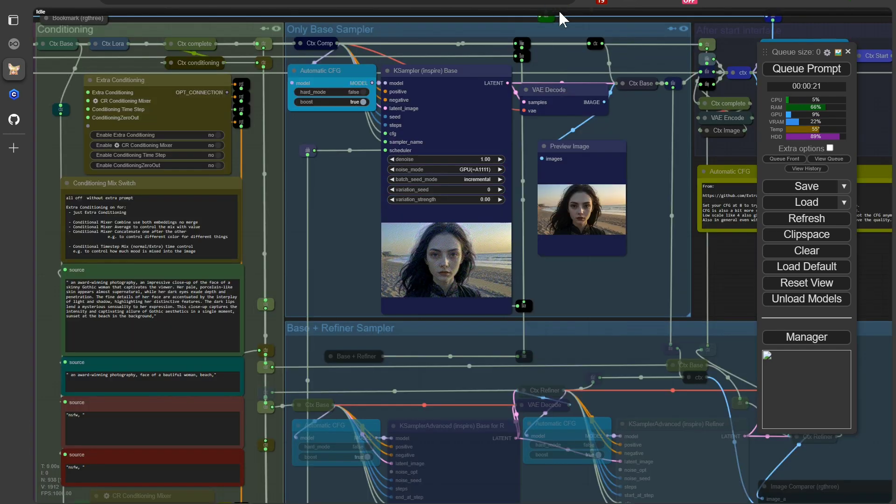
{"action": "scroll", "coordinate": [411, 140], "scroll_direction": "up", "scroll_amount": 6}
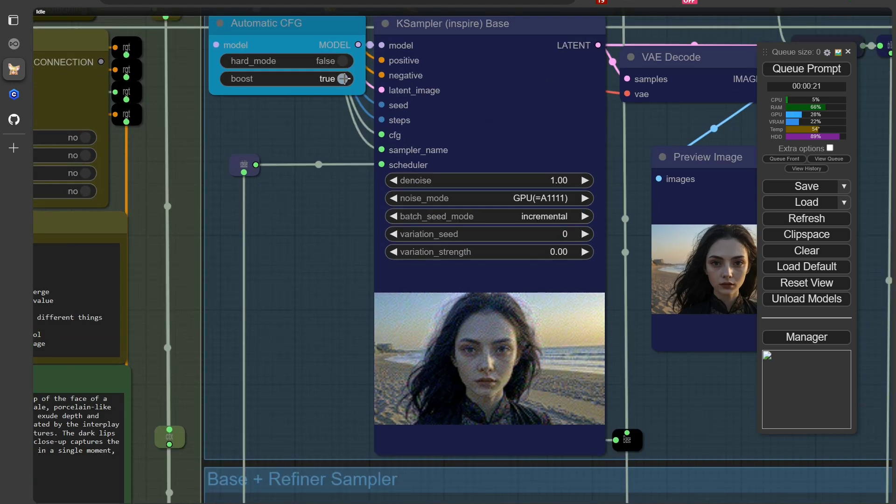
{"action": "left_click", "coordinate": [343, 79]}
{"action": "scroll", "coordinate": [324, 168], "scroll_direction": "down", "scroll_amount": 6}
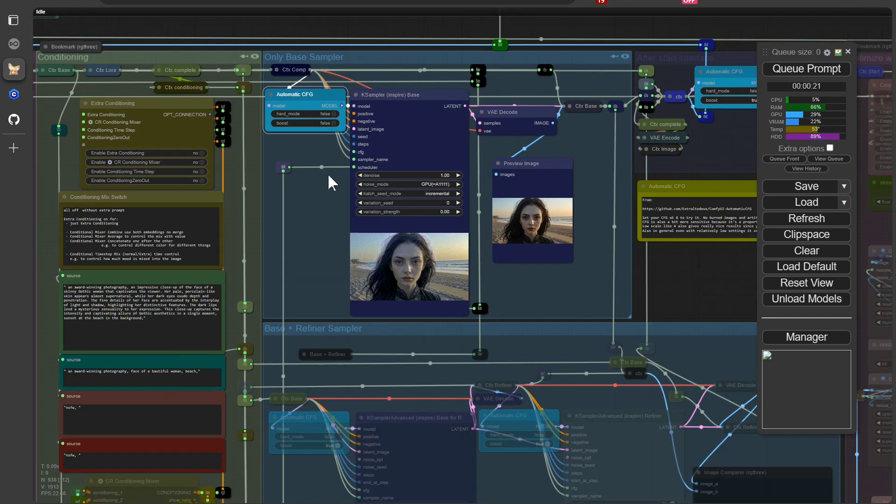
Step: Queue the prompt without the CFG boost and watch the KSampler preview against the previous image
{"action": "left_click_drag", "start_coordinate": [627, 142], "coordinate": [583, 149]}
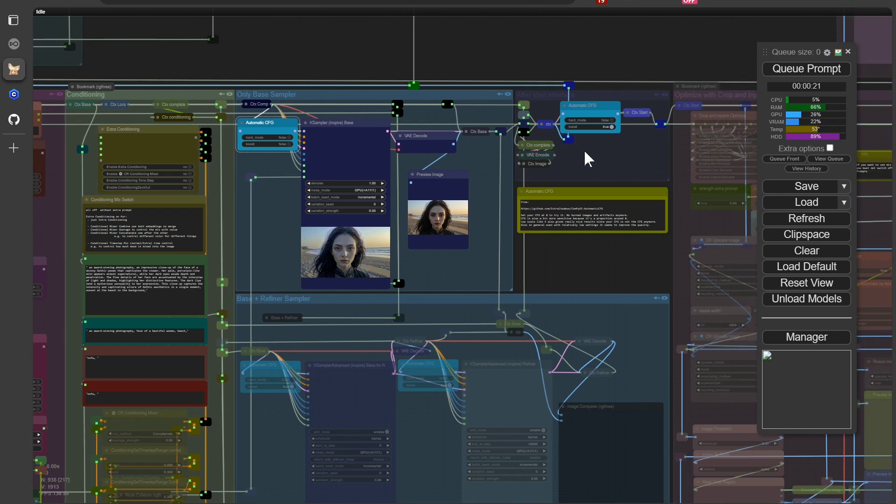
{"action": "left_click", "coordinate": [805, 74]}
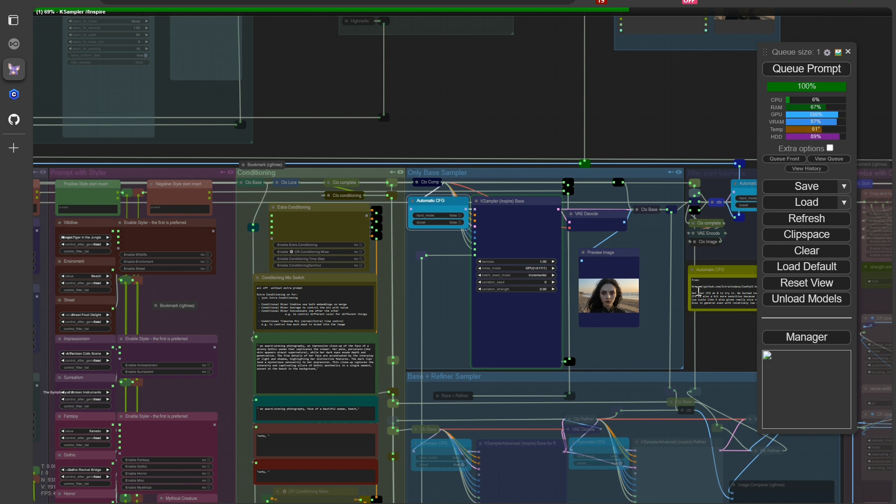
{"action": "scroll", "coordinate": [619, 340], "scroll_direction": "up", "scroll_amount": 14}
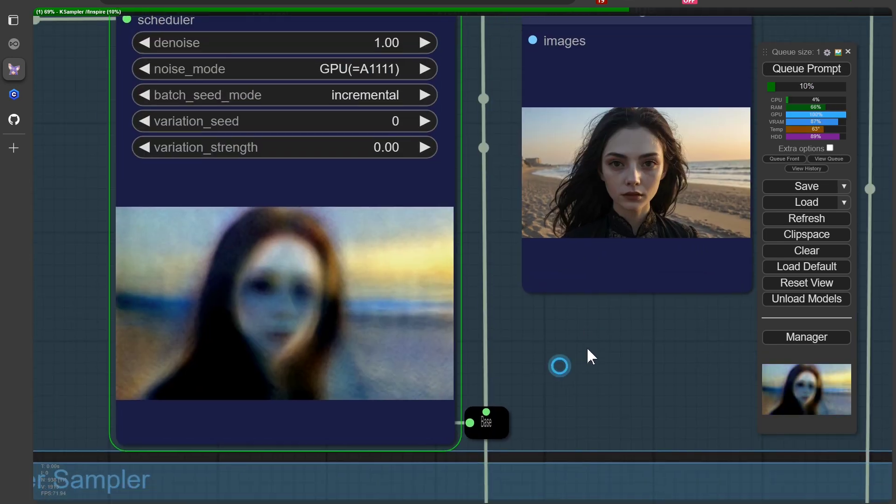
{"action": "scroll", "coordinate": [631, 324], "scroll_direction": "up", "scroll_amount": 3}
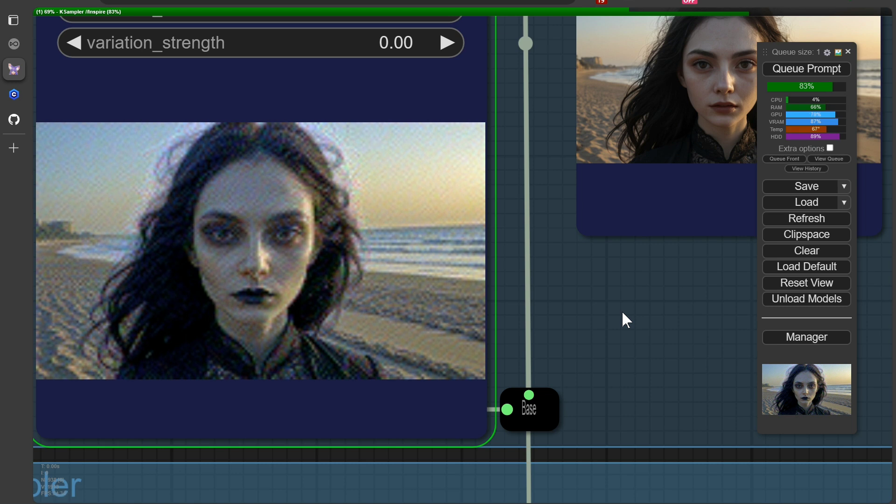
{"action": "scroll", "coordinate": [625, 320], "scroll_direction": "down", "scroll_amount": 2}
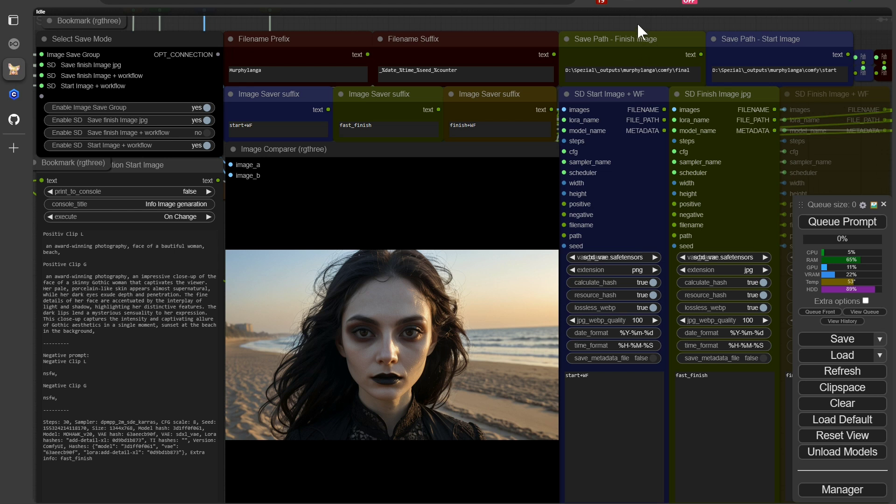
Step: In the Crop and Inpaint Optimize node, enable Crop + Inpaint Optimize, CLIPSeg automatic by text, extra Prompt, Mix Prompts, Crop Sampler and Inpaint Sampler
{"action": "key", "text": "2"}
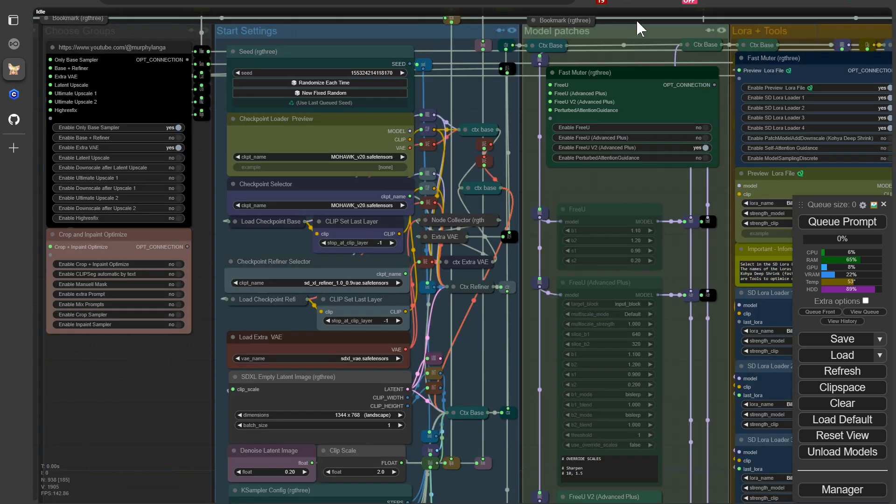
{"action": "key", "text": "3"}
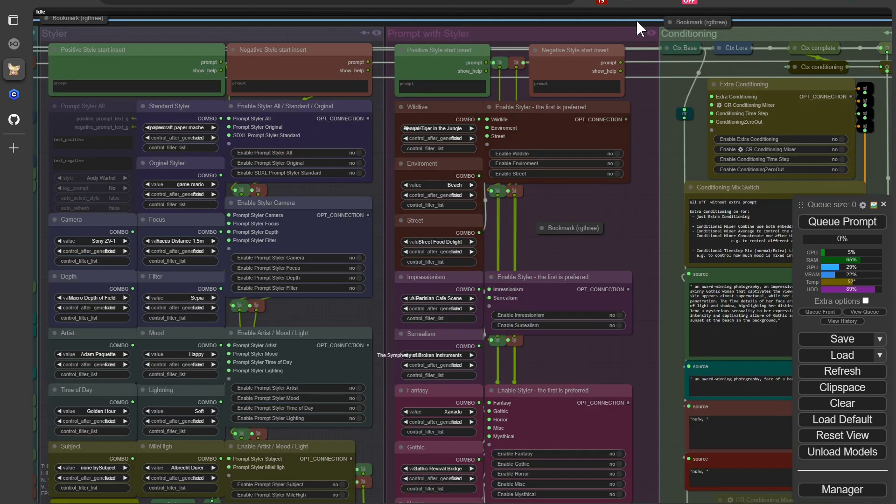
{"action": "key", "text": "4"}
{"action": "key", "text": "5"}
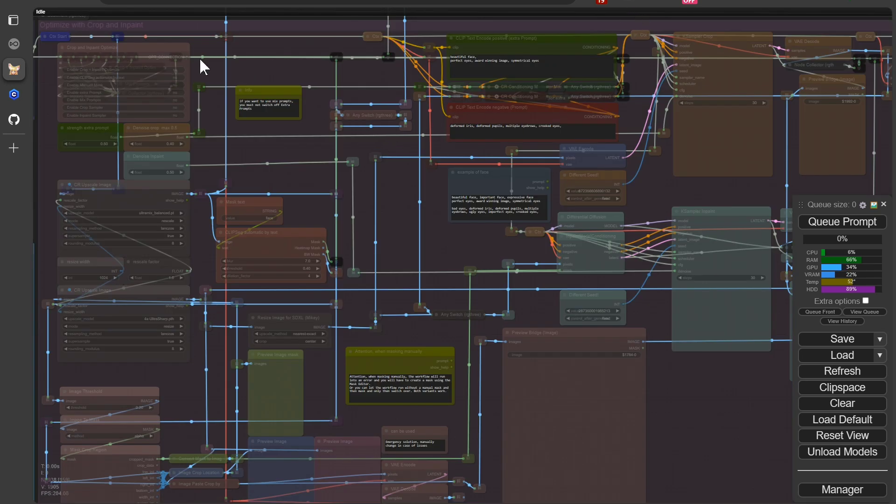
{"action": "key", "text": "1"}
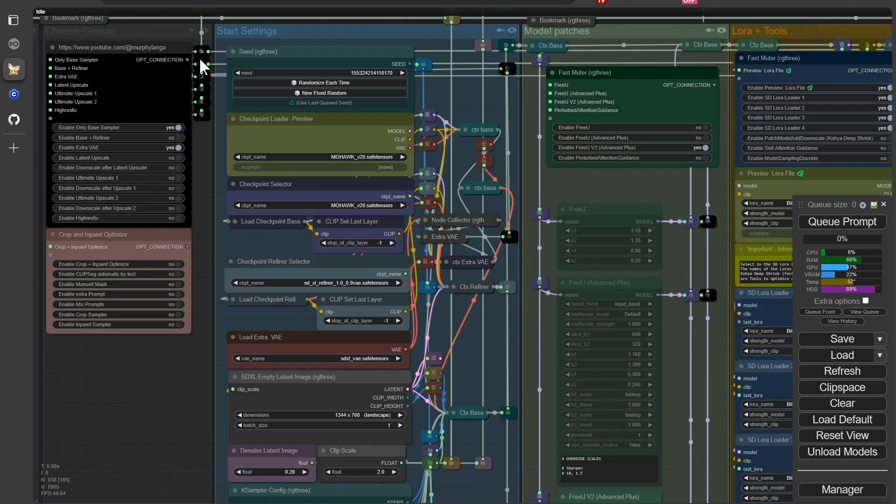
{"action": "left_click", "coordinate": [173, 263]}
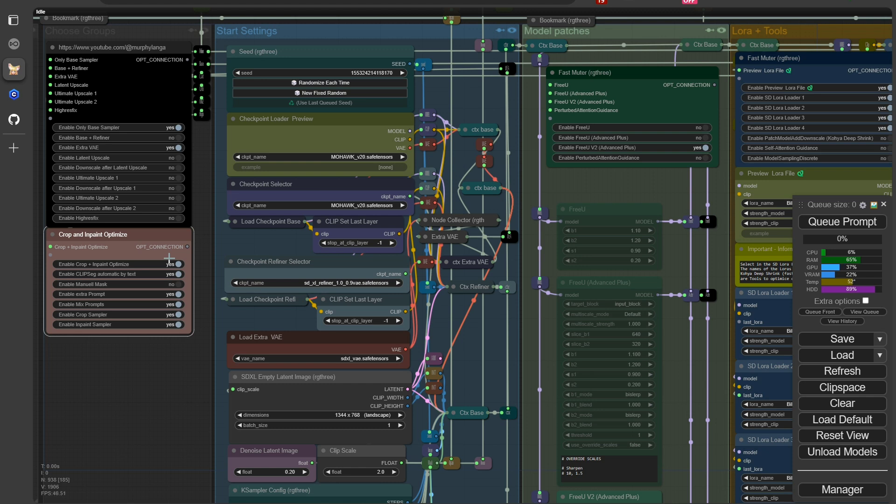
Step: Go to the Optimize with Crop and Inpaint group and examine its switches, prompt strength and denoise settings
{"action": "key", "text": "2"}
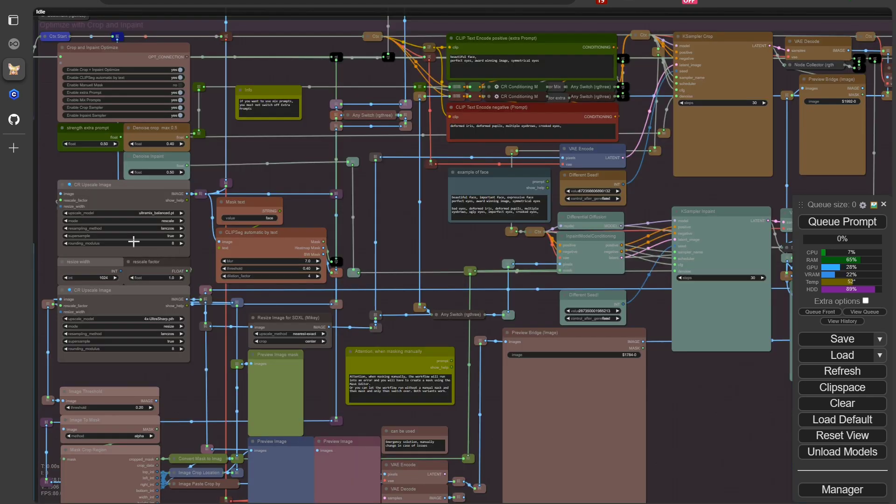
{"action": "scroll", "coordinate": [81, 170], "scroll_direction": "up", "scroll_amount": 4}
{"action": "left_click_drag", "start_coordinate": [86, 191], "coordinate": [190, 356]}
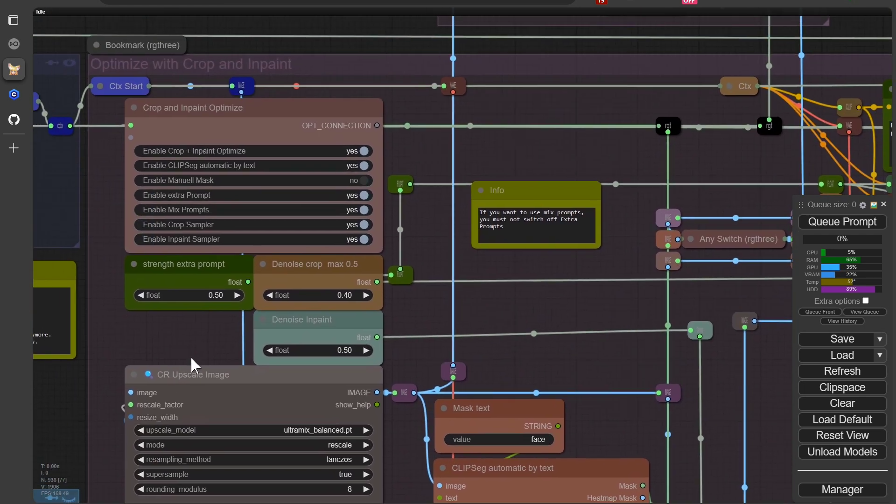
{"action": "scroll", "coordinate": [430, 167], "scroll_direction": "up", "scroll_amount": 4}
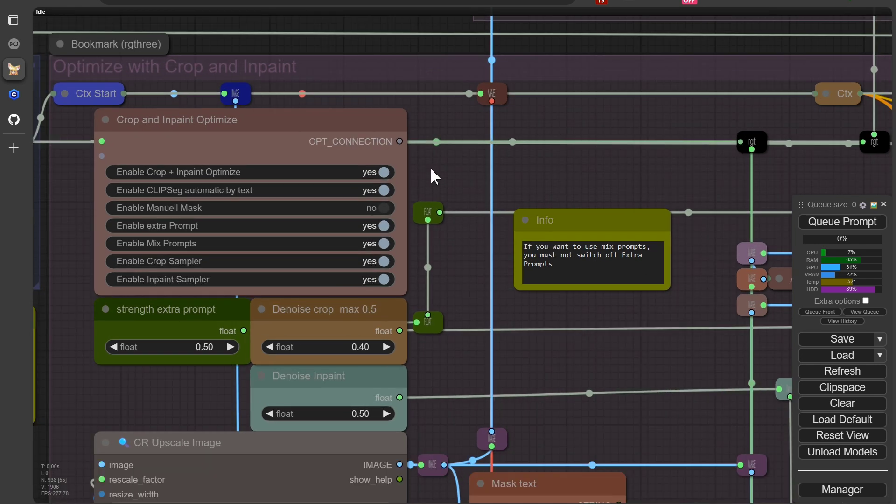
Step: Switch Enable Crop + Inpaint Optimize off and back on in the Crop and Inpaint Optimize node
{"action": "left_click_drag", "start_coordinate": [431, 166], "coordinate": [471, 159]}
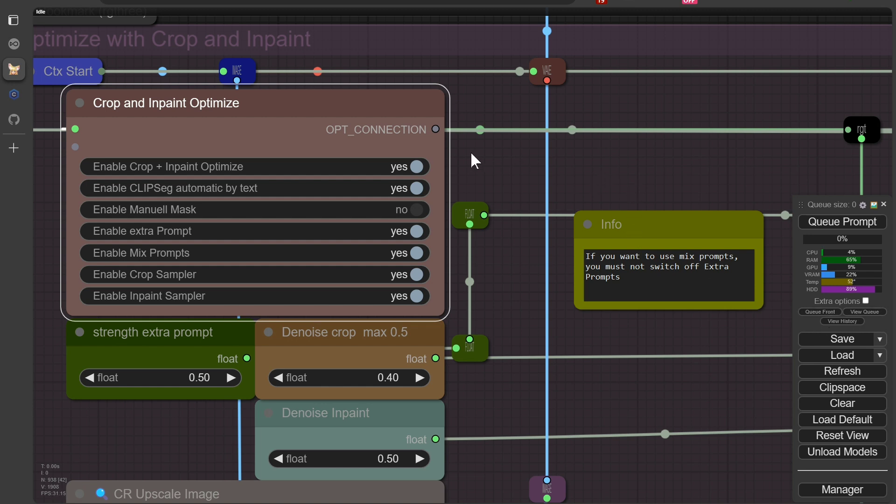
{"action": "left_click", "coordinate": [417, 167]}
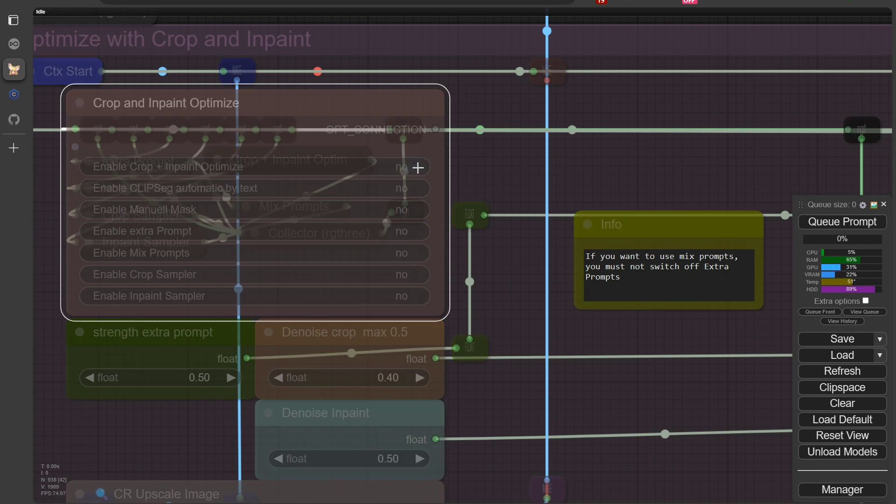
{"action": "left_click", "coordinate": [417, 167]}
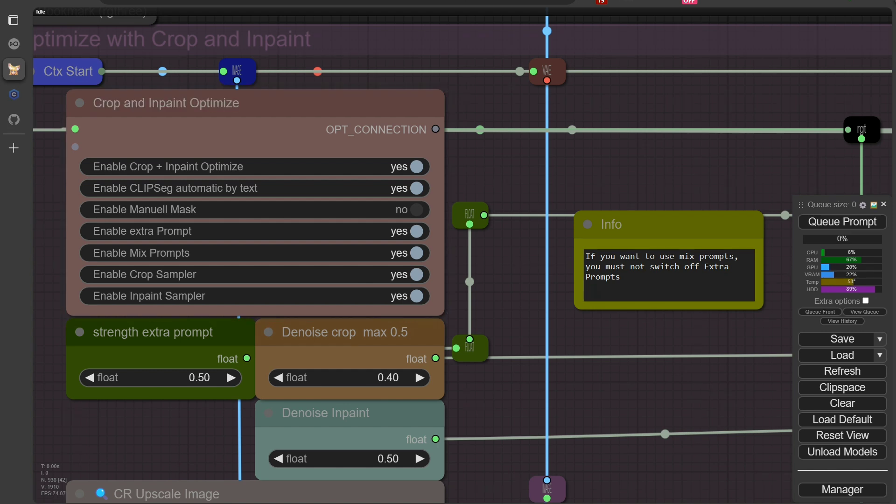
Step: Enable Manuell Mask in the Crop and Inpaint Optimize node, view the Manuell Masking group, and switch the option off again
{"action": "left_click", "coordinate": [420, 217]}
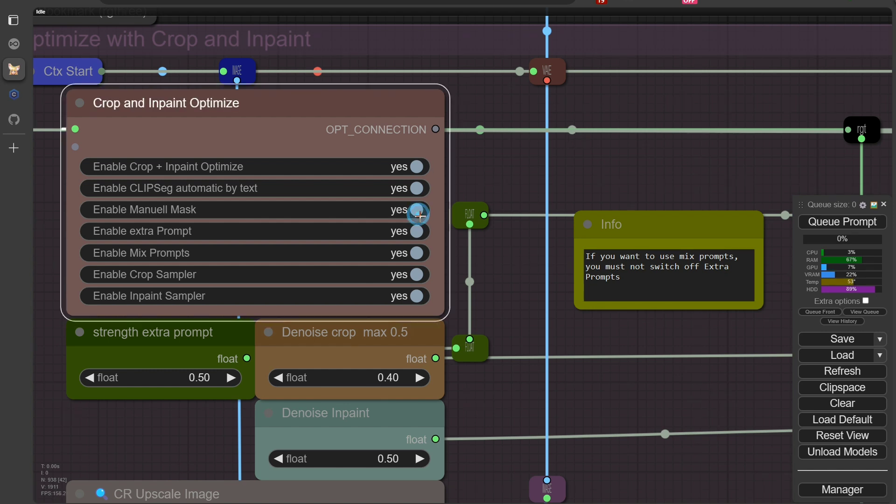
{"action": "scroll", "coordinate": [501, 169], "scroll_direction": "down", "scroll_amount": 8}
{"action": "scroll", "coordinate": [533, 169], "scroll_direction": "down", "scroll_amount": 5}
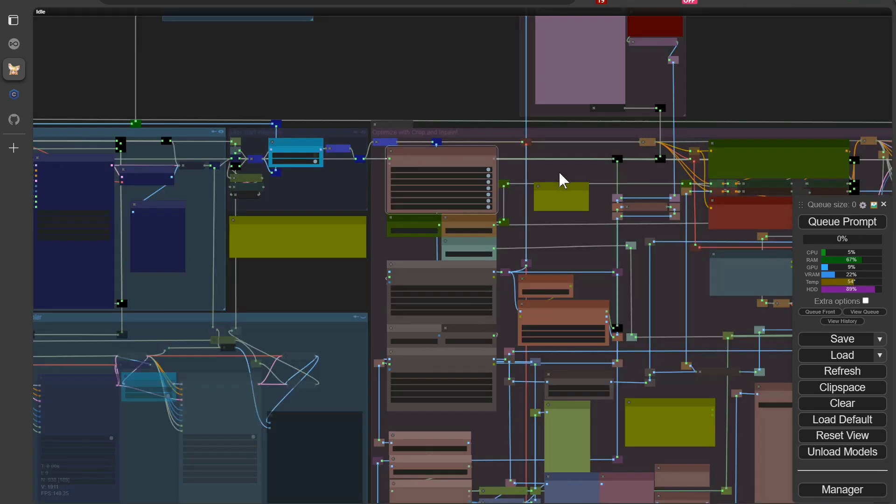
{"action": "left_click_drag", "start_coordinate": [560, 176], "coordinate": [474, 266]}
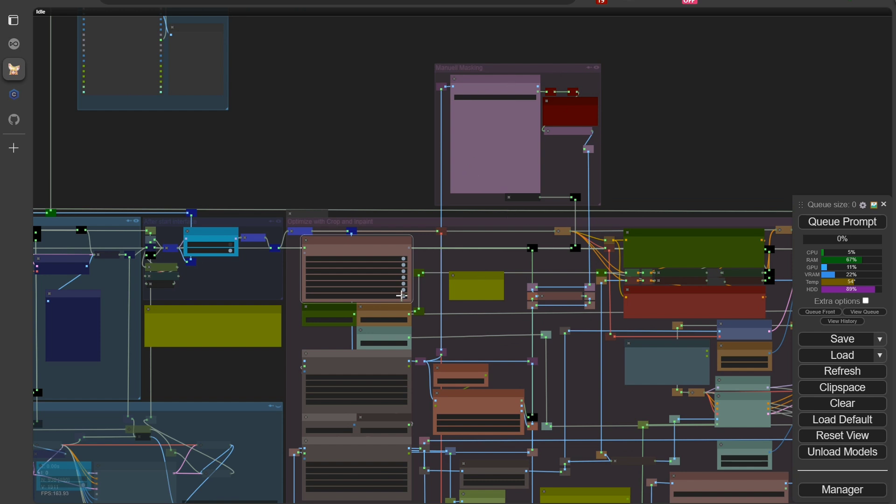
{"action": "scroll", "coordinate": [414, 275], "scroll_direction": "up", "scroll_amount": 10}
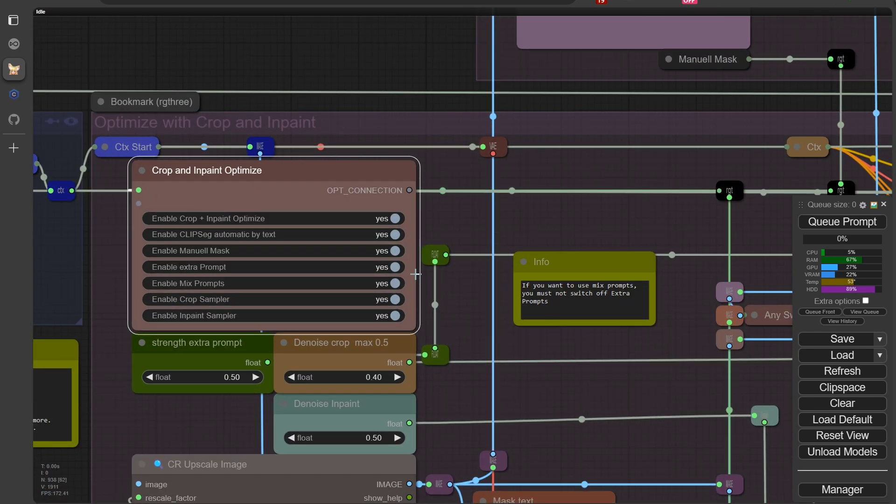
{"action": "left_click", "coordinate": [395, 251]}
{"action": "scroll", "coordinate": [534, 199], "scroll_direction": "down", "scroll_amount": 6}
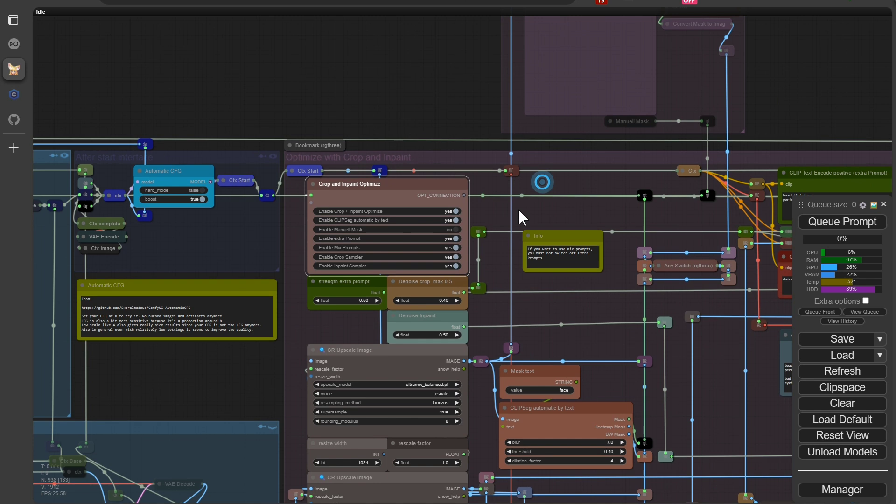
Step: Disconnect the two red MASK reroute nodes in the Manuell Masking group and reconnect them
{"action": "left_click_drag", "start_coordinate": [518, 208], "coordinate": [442, 313]}
{"action": "scroll", "coordinate": [648, 166], "scroll_direction": "up", "scroll_amount": 10}
{"action": "left_click_drag", "start_coordinate": [648, 166], "coordinate": [643, 309]}
{"action": "scroll", "coordinate": [648, 299], "scroll_direction": "up", "scroll_amount": 3}
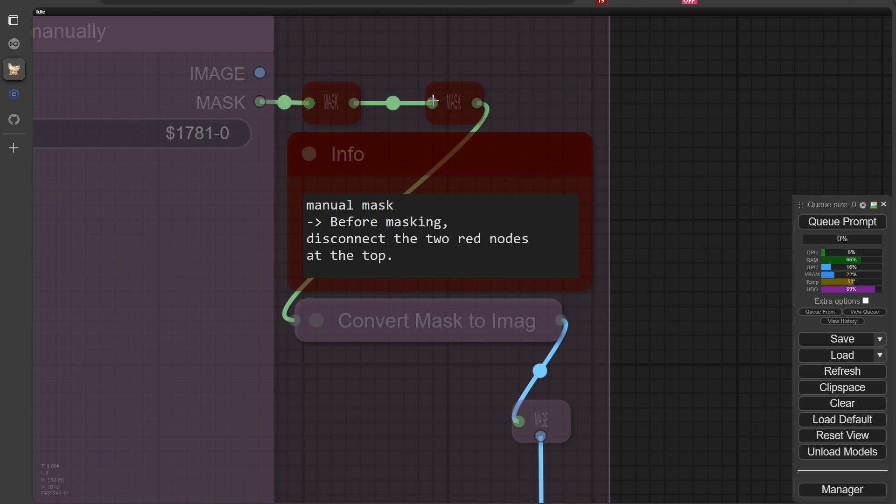
{"action": "left_click_drag", "start_coordinate": [439, 109], "coordinate": [403, 79]}
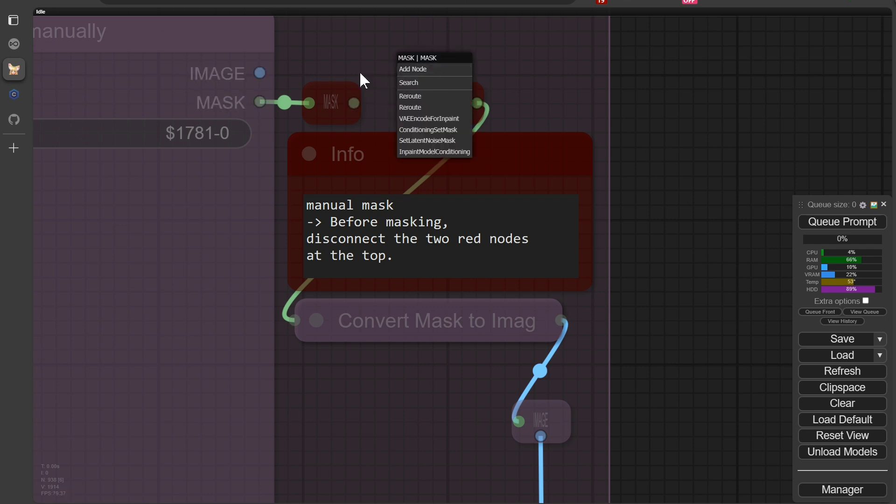
{"action": "left_click_drag", "start_coordinate": [354, 104], "coordinate": [432, 103]}
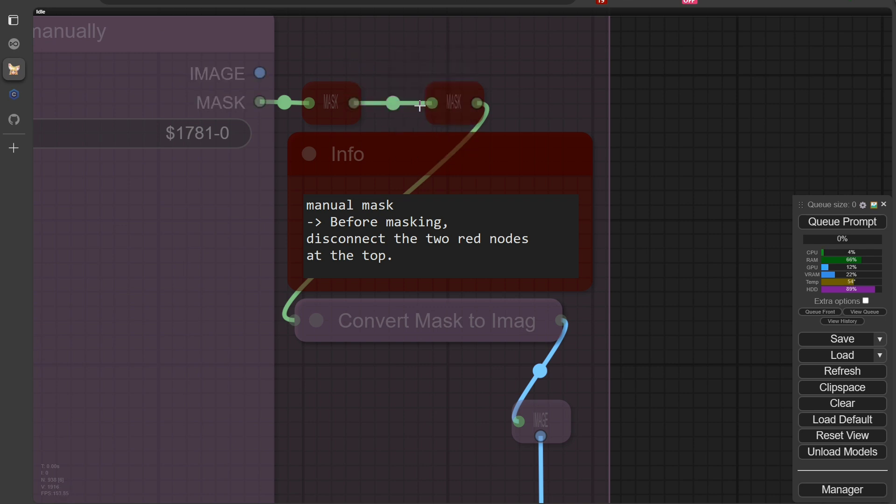
Step: Examine the Crop and Inpaint Optimize switches, the Mask text node and the CLIPSeg automatic by text settings
{"action": "scroll", "coordinate": [635, 144], "scroll_direction": "down", "scroll_amount": 5}
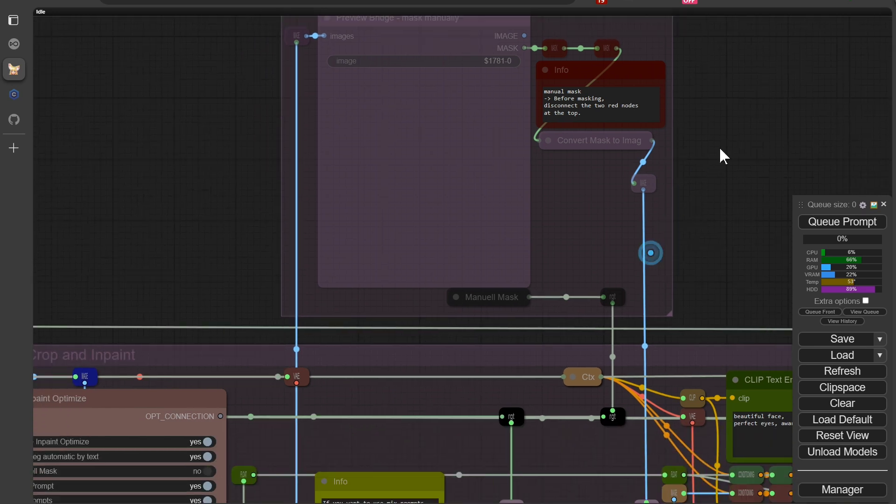
{"action": "left_click_drag", "start_coordinate": [719, 148], "coordinate": [759, 104]}
{"action": "left_click_drag", "start_coordinate": [258, 208], "coordinate": [376, 114]}
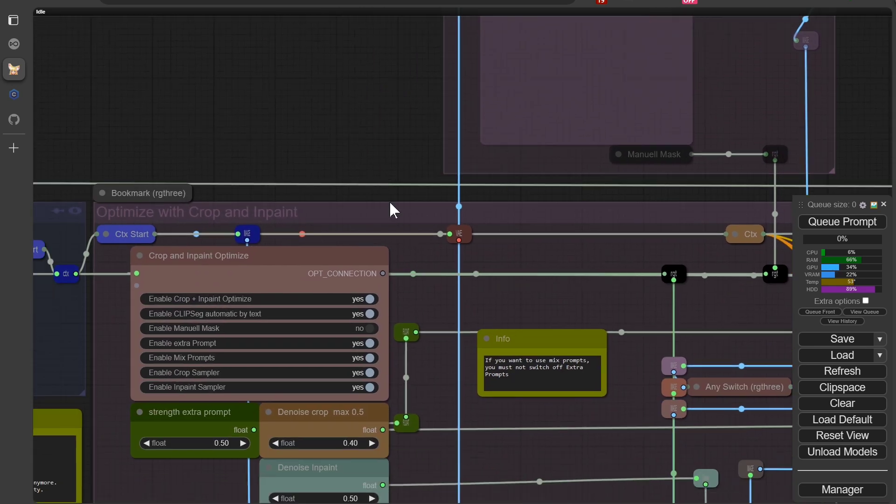
{"action": "scroll", "coordinate": [394, 260], "scroll_direction": "up", "scroll_amount": 5}
{"action": "left_click_drag", "start_coordinate": [459, 313], "coordinate": [537, 256]}
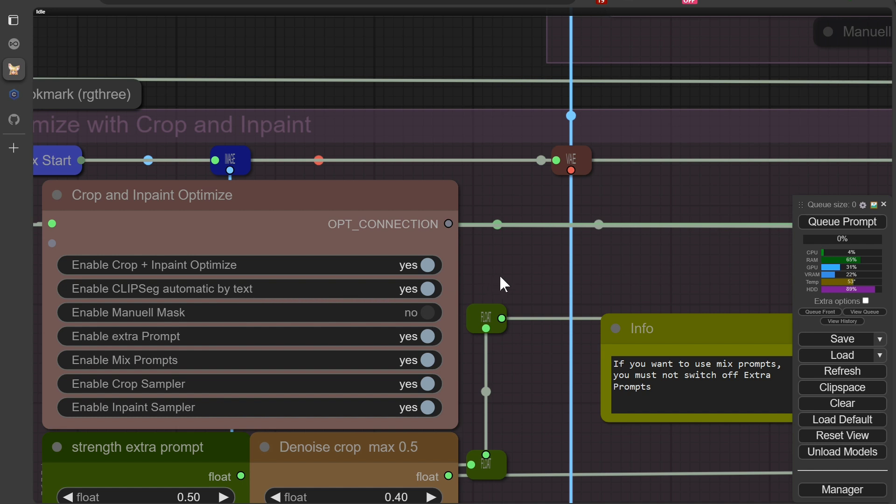
{"action": "scroll", "coordinate": [503, 280], "scroll_direction": "down", "scroll_amount": 8}
{"action": "left_click_drag", "start_coordinate": [600, 395], "coordinate": [356, 166]}
{"action": "scroll", "coordinate": [356, 201], "scroll_direction": "up", "scroll_amount": 5}
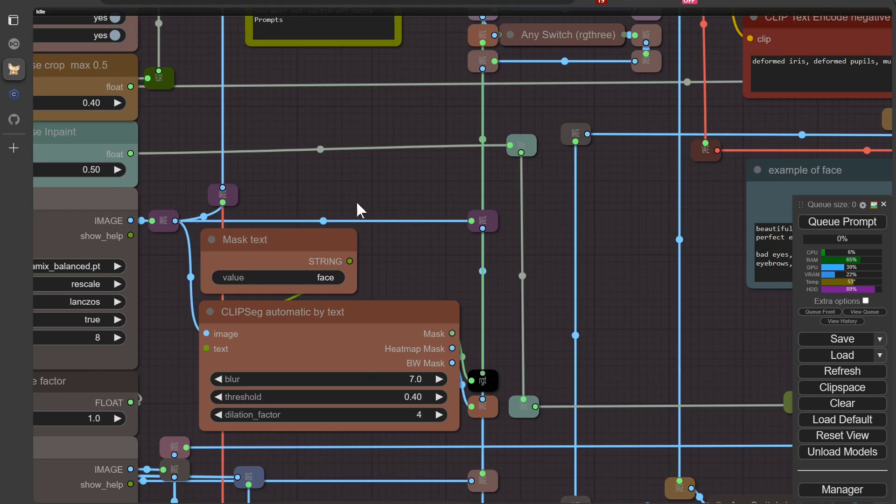
{"action": "left_click_drag", "start_coordinate": [356, 201], "coordinate": [356, 114]}
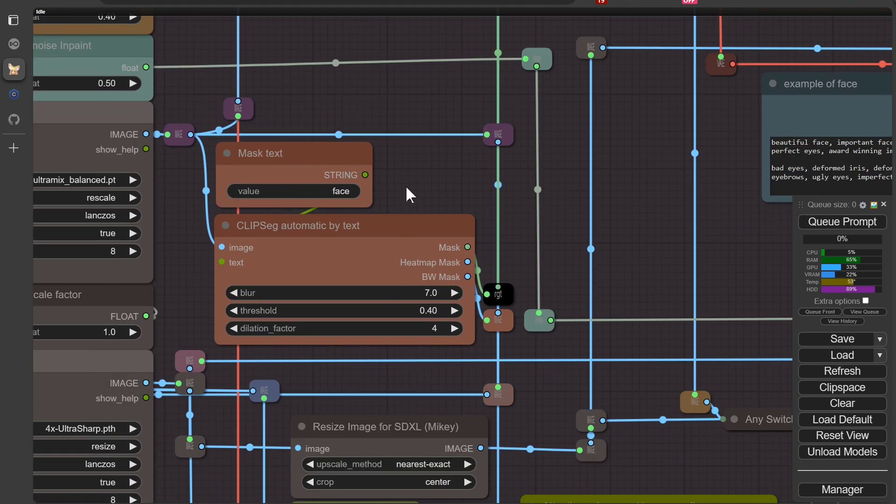
{"action": "scroll", "coordinate": [409, 194], "scroll_direction": "down", "scroll_amount": 4}
{"action": "left_click_drag", "start_coordinate": [430, 169], "coordinate": [475, 255]}
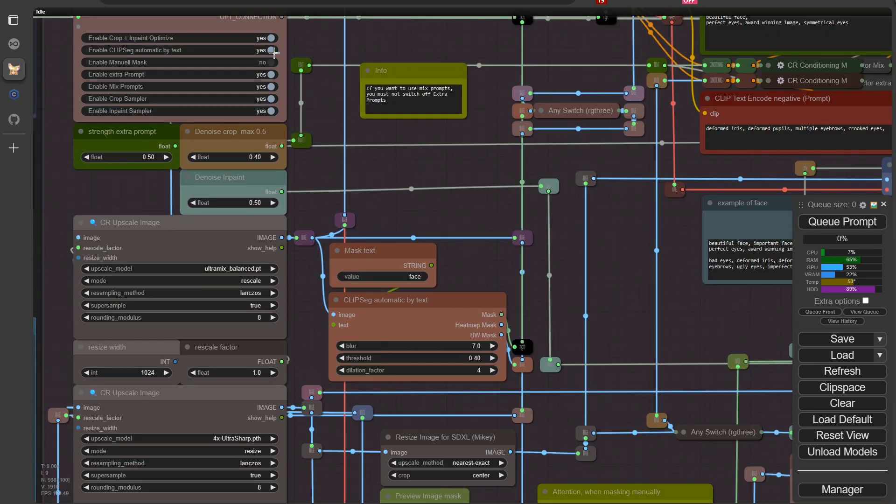
Step: Toggle Enable CLIPSeg automatic by text off and back on in the Crop and Inpaint Optimize node
{"action": "left_click", "coordinate": [271, 50]}
{"action": "left_click", "coordinate": [271, 51]}
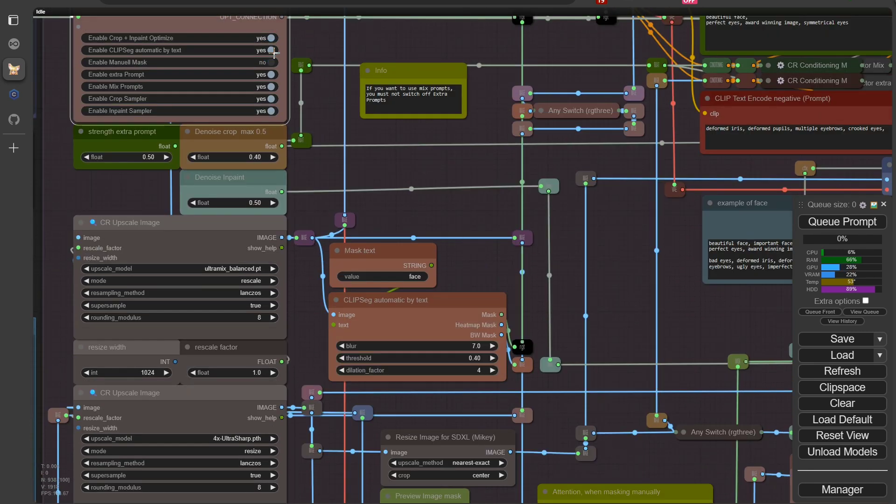
{"action": "left_click", "coordinate": [273, 51]}
{"action": "left_click", "coordinate": [272, 50]}
Step: Turn on Enable Manuell Mask together with CLIPSeg, examine the Manuell Masking group, and turn Enable Manuell Mask off again
{"action": "left_click", "coordinate": [271, 62]}
{"action": "scroll", "coordinate": [396, 130], "scroll_direction": "down", "scroll_amount": 1}
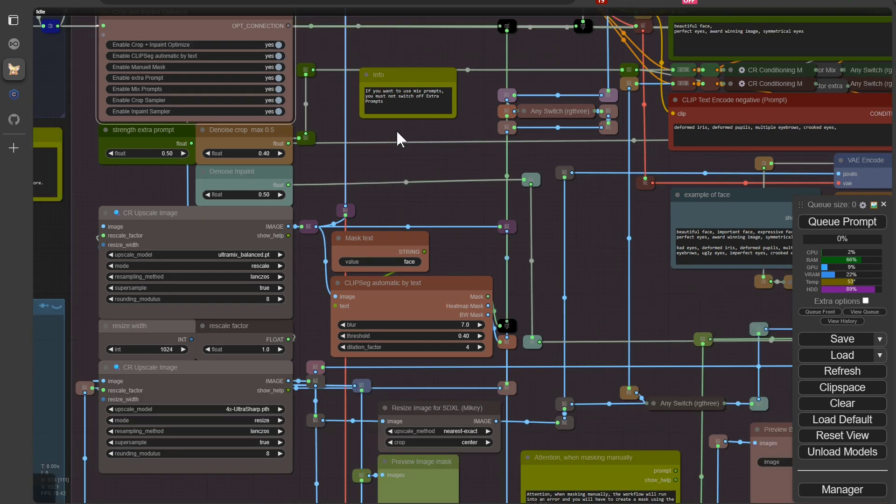
{"action": "scroll", "coordinate": [397, 130], "scroll_direction": "down", "scroll_amount": 3}
{"action": "scroll", "coordinate": [560, 172], "scroll_direction": "up", "scroll_amount": 3}
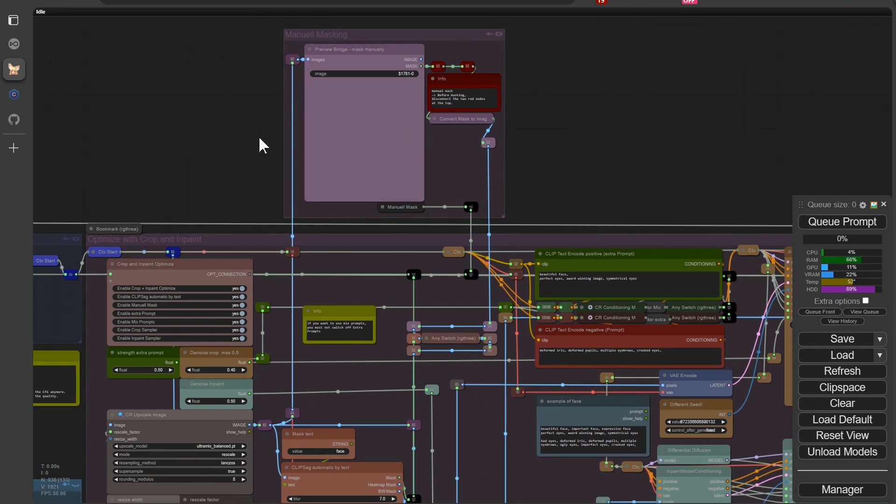
{"action": "scroll", "coordinate": [219, 196], "scroll_direction": "up", "scroll_amount": 5}
{"action": "left_click_drag", "start_coordinate": [219, 199], "coordinate": [357, 44]}
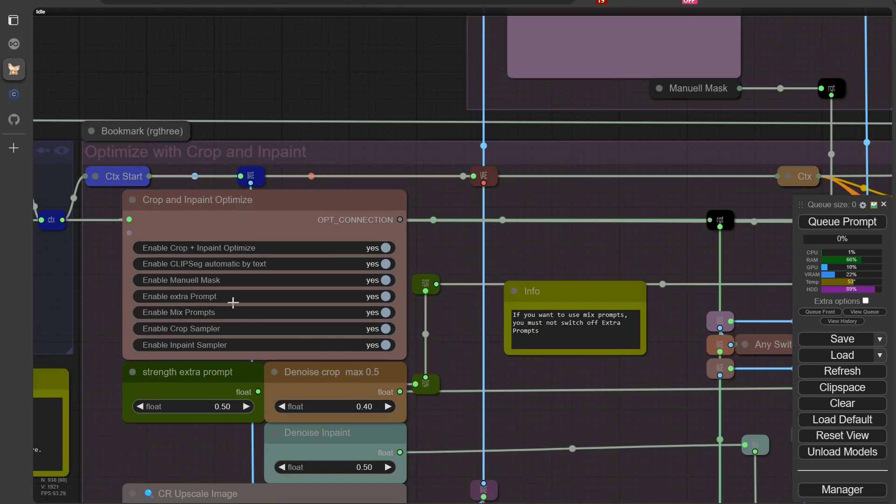
{"action": "left_click", "coordinate": [390, 279]}
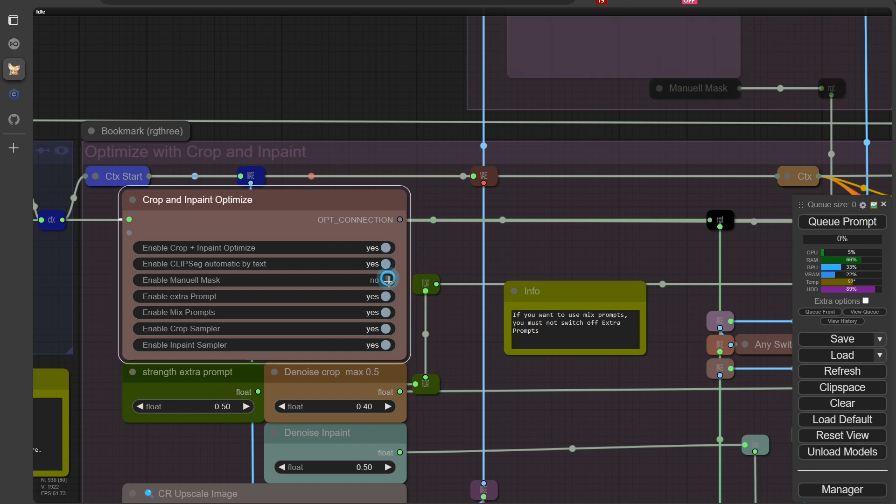
Step: Try the Enable Mix Prompts and Enable extra Prompt switches, turning them off and back on in the Crop and Inpaint Optimize node
{"action": "left_click_drag", "start_coordinate": [556, 373], "coordinate": [447, 291]}
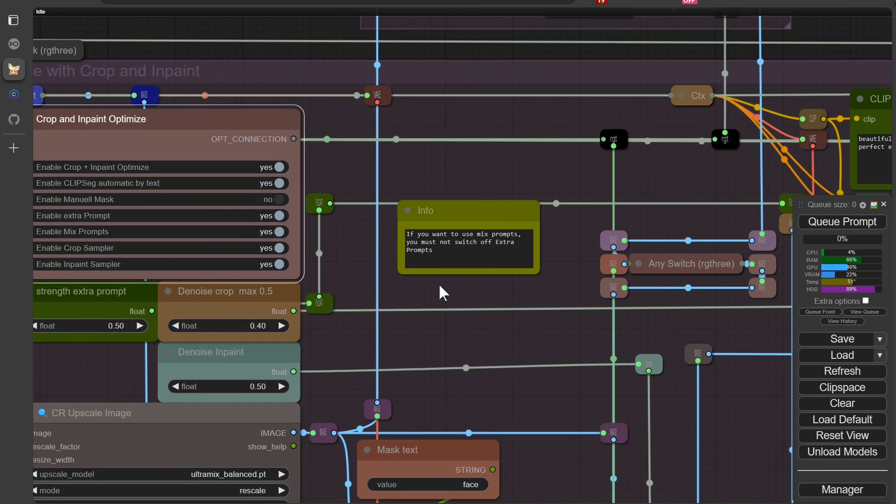
{"action": "left_click", "coordinate": [282, 232]}
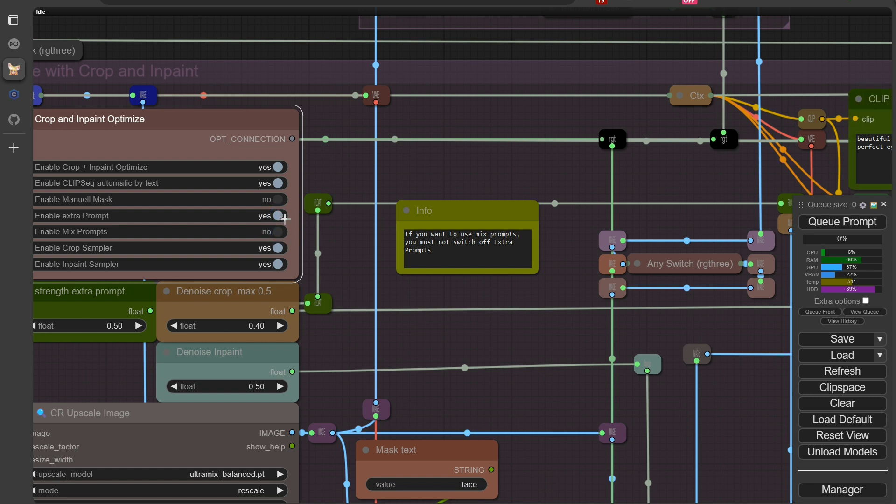
{"action": "left_click", "coordinate": [283, 233]}
{"action": "left_click", "coordinate": [282, 217]}
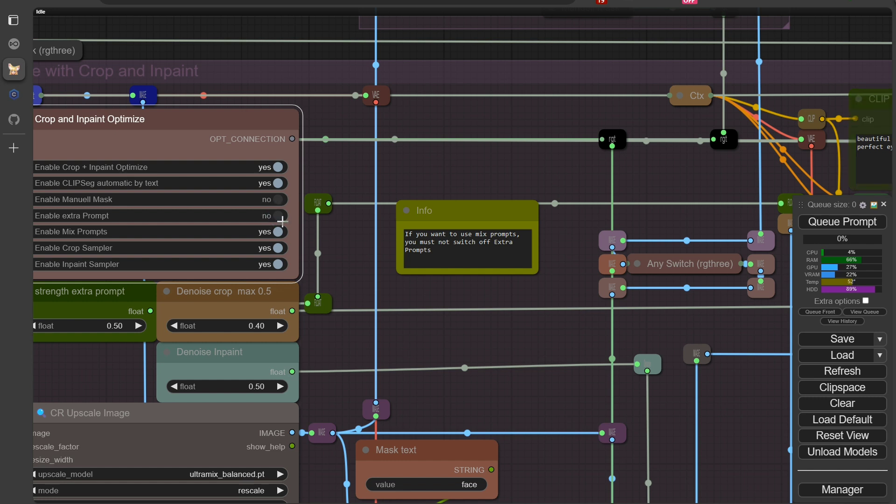
{"action": "scroll", "coordinate": [439, 279], "scroll_direction": "down", "scroll_amount": 5}
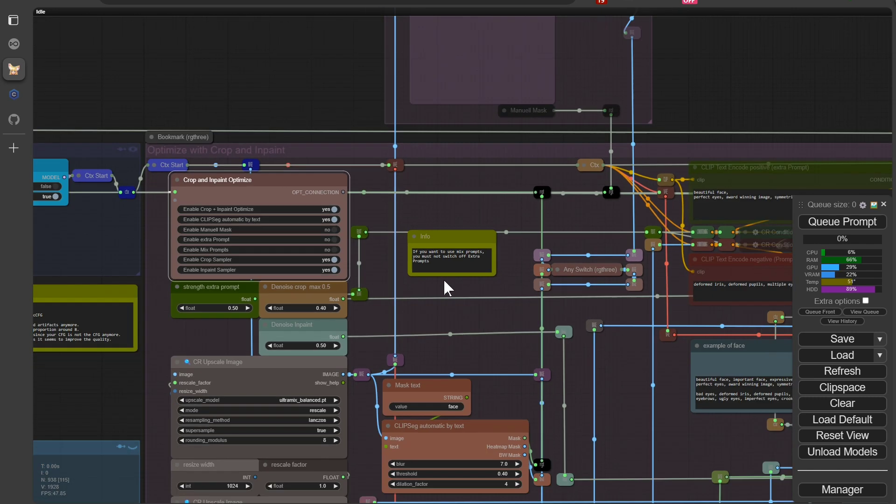
{"action": "left_click", "coordinate": [338, 241]}
Step: Examine the positive and negative extra prompts in the CLIP Text Encode nodes and the example of face note
{"action": "left_click", "coordinate": [623, 337]}
{"action": "left_click_drag", "start_coordinate": [623, 336], "coordinate": [327, 343]}
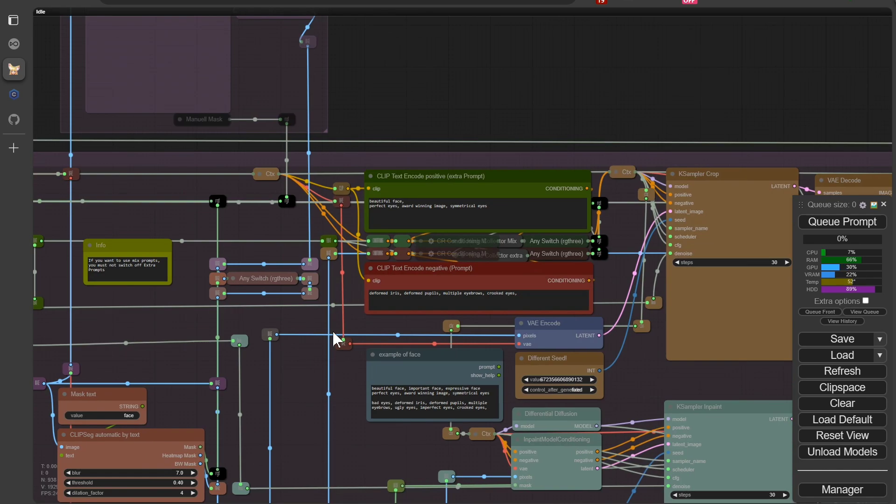
{"action": "scroll", "coordinate": [314, 154], "scroll_direction": "up", "scroll_amount": 8}
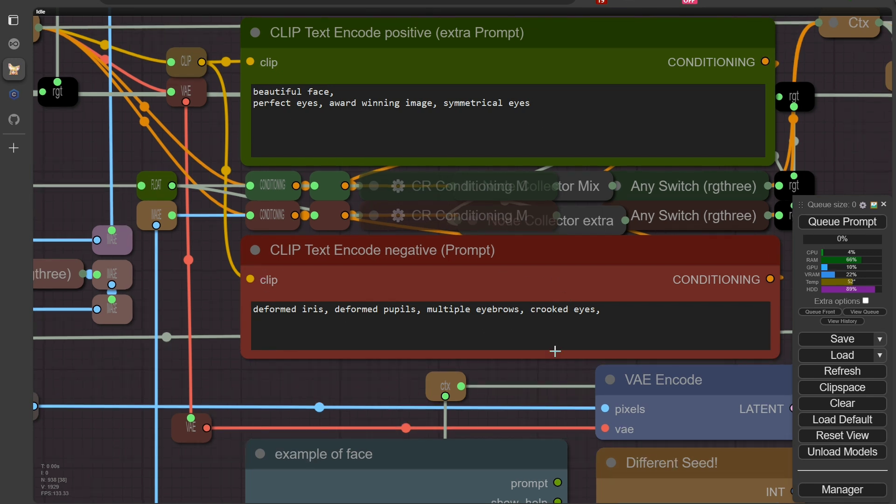
{"action": "scroll", "coordinate": [223, 382], "scroll_direction": "down", "scroll_amount": 3}
{"action": "left_click_drag", "start_coordinate": [226, 386], "coordinate": [235, 166]}
{"action": "scroll", "coordinate": [244, 290], "scroll_direction": "up", "scroll_amount": 5}
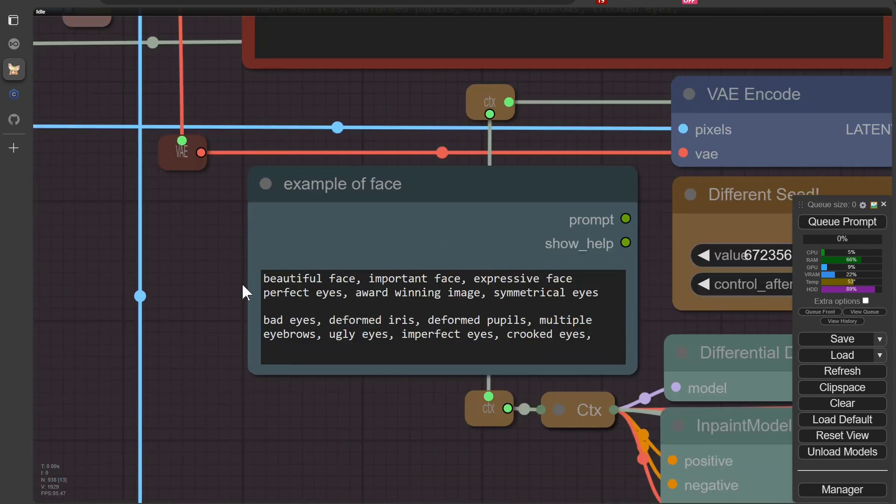
{"action": "scroll", "coordinate": [244, 289], "scroll_direction": "up", "scroll_amount": 2}
{"action": "scroll", "coordinate": [219, 312], "scroll_direction": "down", "scroll_amount": 10}
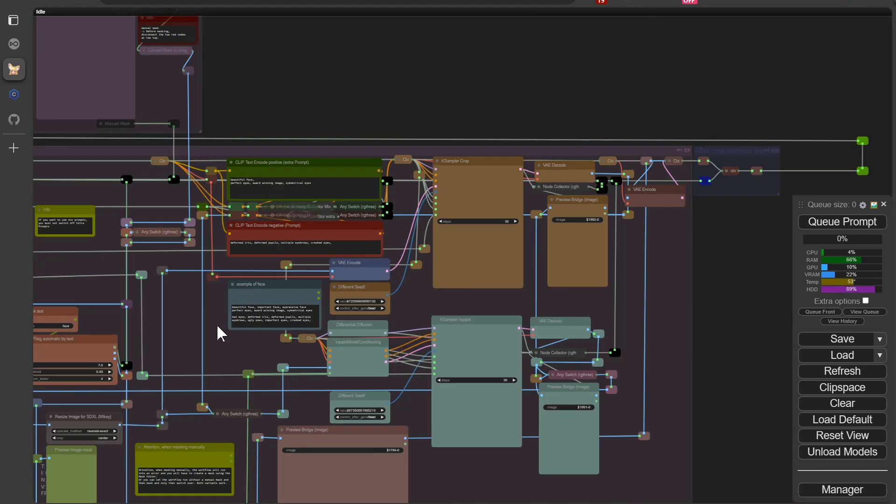
Step: Return to the Crop and Inpaint Optimize node and switch Enable Crop Sampler off and back on
{"action": "left_click_drag", "start_coordinate": [217, 324], "coordinate": [643, 326]}
{"action": "scroll", "coordinate": [329, 201], "scroll_direction": "up", "scroll_amount": 5}
{"action": "scroll", "coordinate": [329, 201], "scroll_direction": "up", "scroll_amount": 5}
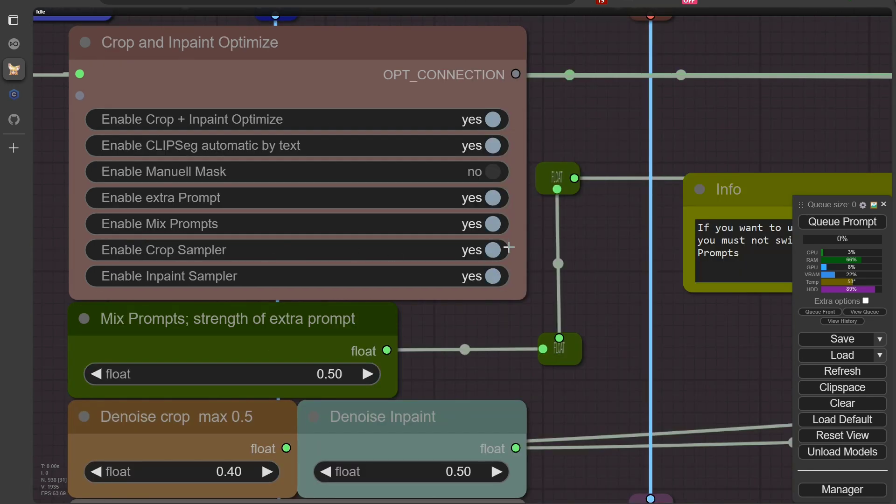
{"action": "scroll", "coordinate": [509, 247], "scroll_direction": "down", "scroll_amount": 5}
{"action": "scroll", "coordinate": [580, 280], "scroll_direction": "down", "scroll_amount": 3}
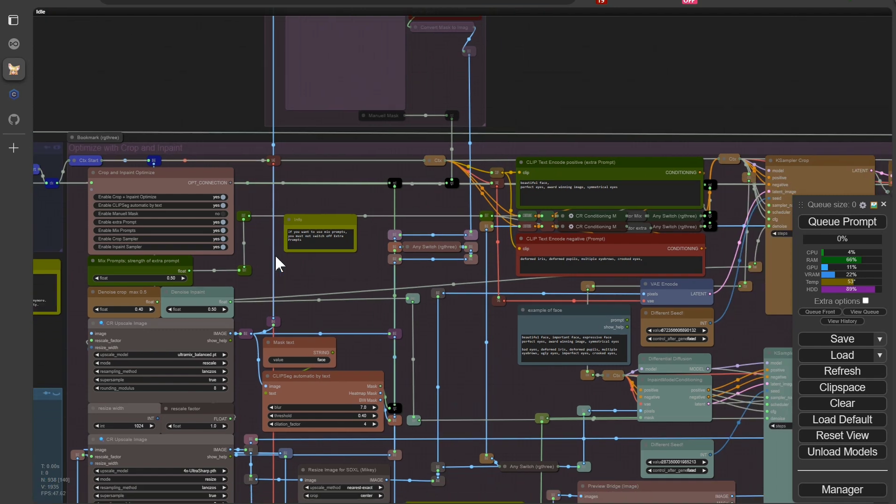
{"action": "scroll", "coordinate": [279, 264], "scroll_direction": "down", "scroll_amount": 5}
{"action": "scroll", "coordinate": [279, 264], "scroll_direction": "right", "scroll_amount": 3}
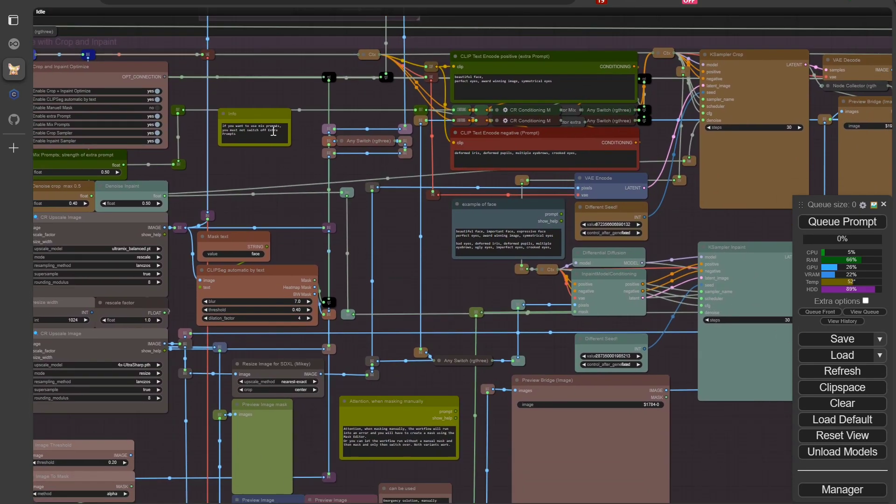
{"action": "left_click", "coordinate": [158, 133]}
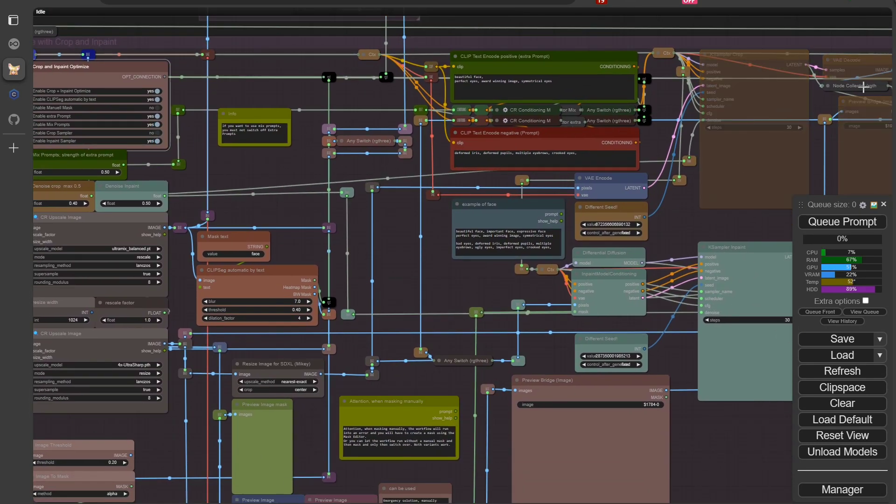
{"action": "left_click", "coordinate": [158, 133]}
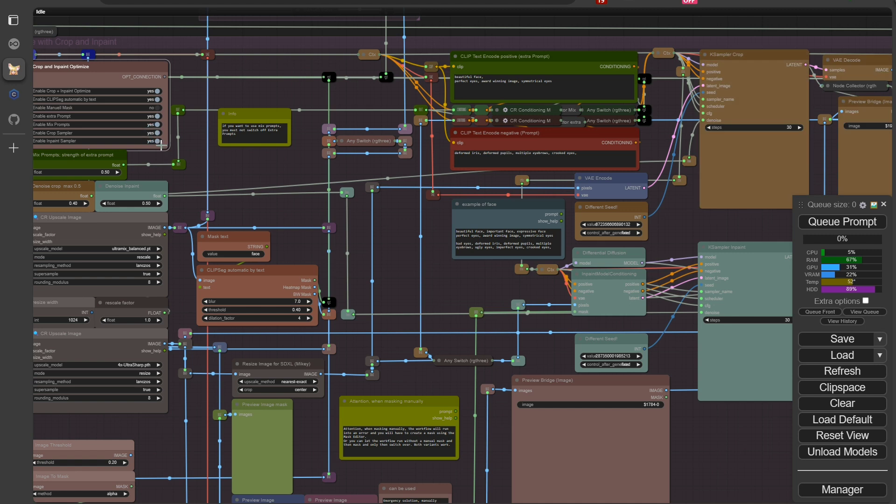
Step: Try Enable Inpaint Sampler off and back on, and examine the Mix Prompts strength and the Denoise crop and Denoise Inpaint nodes
{"action": "left_click", "coordinate": [158, 141]}
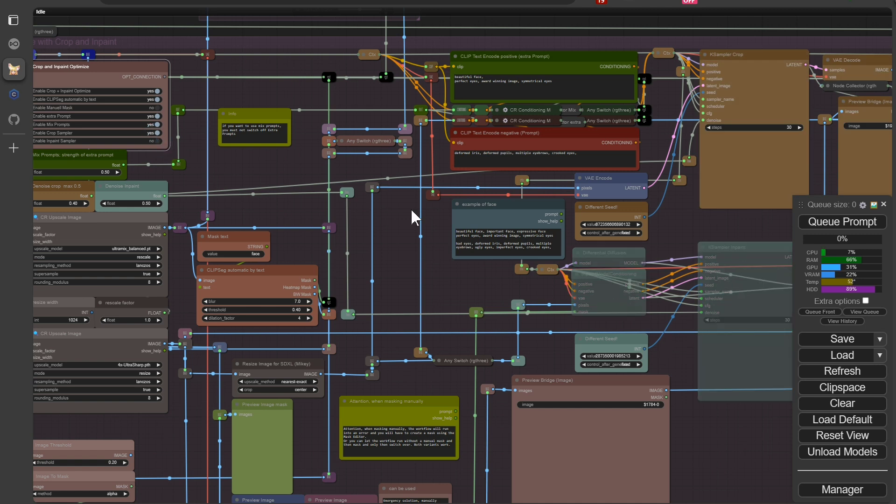
{"action": "left_click", "coordinate": [157, 141]}
{"action": "scroll", "coordinate": [189, 161], "scroll_direction": "up", "scroll_amount": 8}
{"action": "left_click_drag", "start_coordinate": [203, 180], "coordinate": [535, 195]}
{"action": "scroll", "coordinate": [490, 214], "scroll_direction": "up", "scroll_amount": 4}
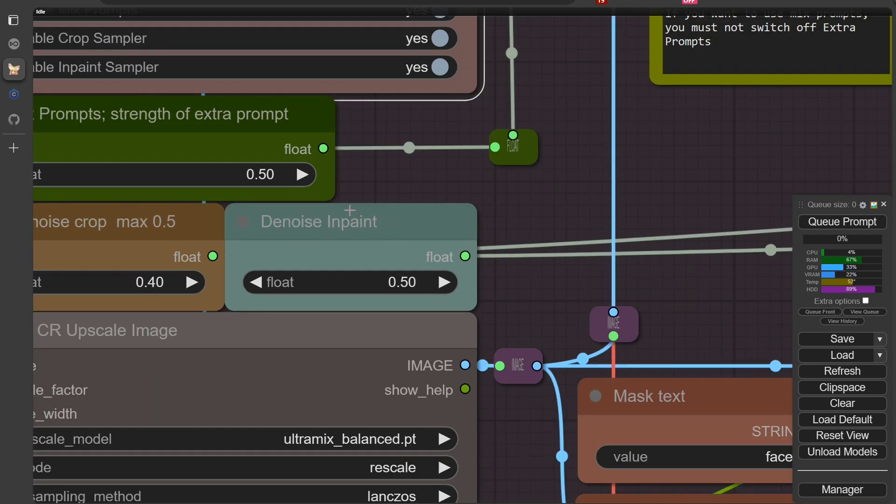
{"action": "left_click_drag", "start_coordinate": [385, 181], "coordinate": [494, 183]}
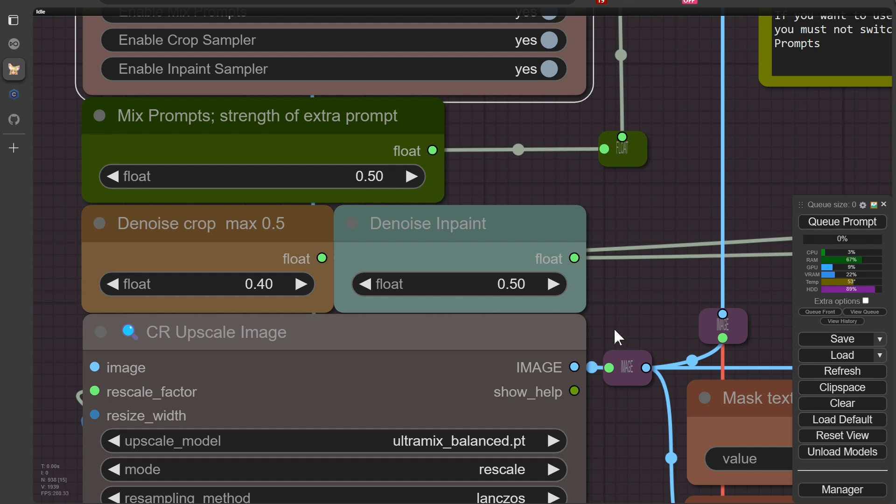
Step: Examine the CR Upscale Image, CLIPSeg, Image Threshold, Mask Crop Region and preview nodes of the Optimize with Crop and Inpaint group
{"action": "scroll", "coordinate": [656, 186], "scroll_direction": "down", "scroll_amount": 10}
{"action": "scroll", "coordinate": [497, 91], "scroll_direction": "up", "scroll_amount": 5}
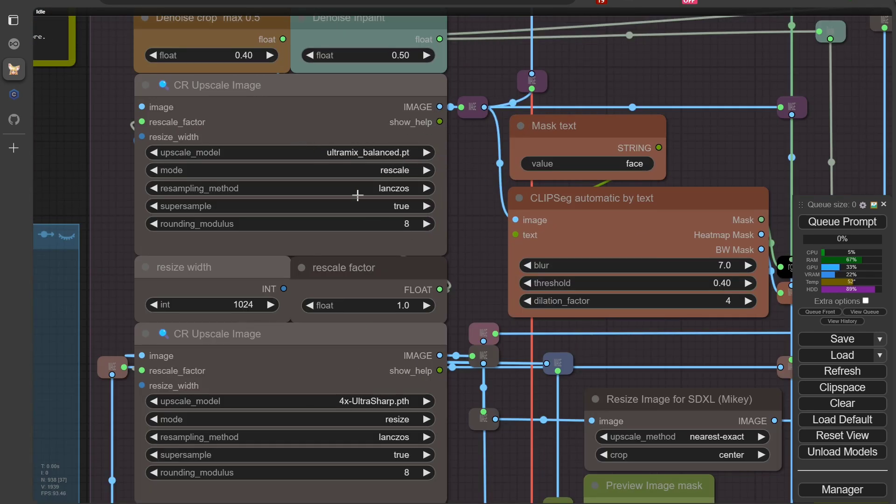
{"action": "left_click_drag", "start_coordinate": [462, 459], "coordinate": [452, 377]}
{"action": "left_click_drag", "start_coordinate": [419, 441], "coordinate": [429, 150]}
{"action": "scroll", "coordinate": [433, 162], "scroll_direction": "down", "scroll_amount": 1}
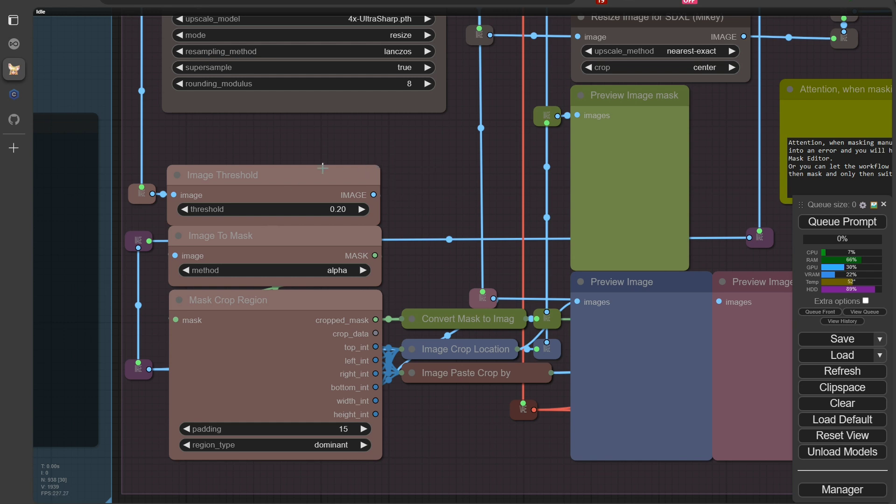
{"action": "scroll", "coordinate": [418, 441], "scroll_direction": "down", "scroll_amount": 4}
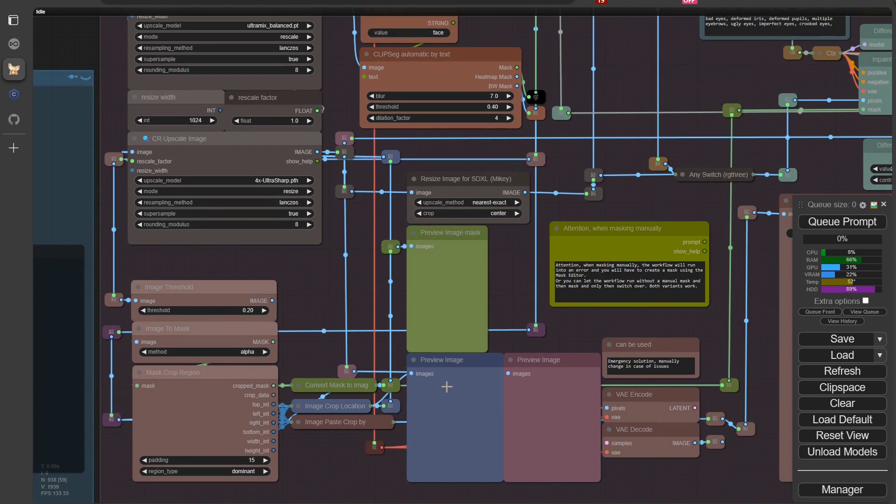
{"action": "left_click_drag", "start_coordinate": [656, 317], "coordinate": [300, 391]}
{"action": "scroll", "coordinate": [331, 340], "scroll_direction": "down", "scroll_amount": 5}
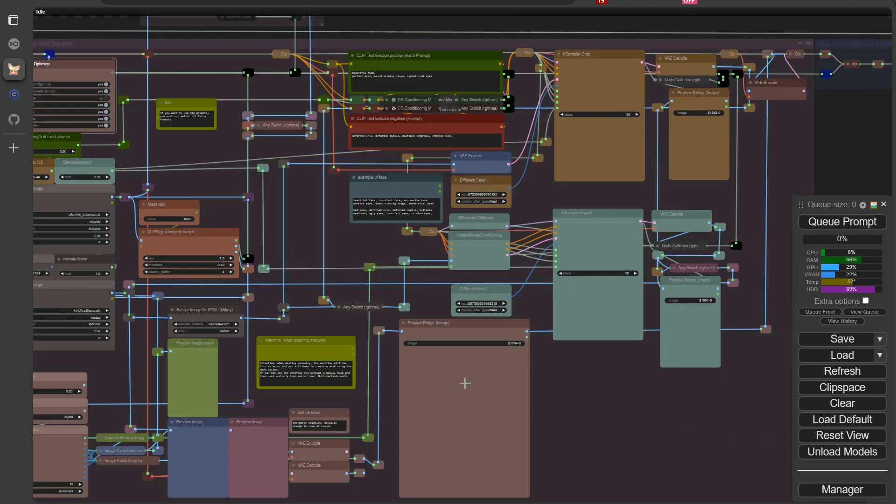
{"action": "left_click_drag", "start_coordinate": [586, 406], "coordinate": [561, 392]}
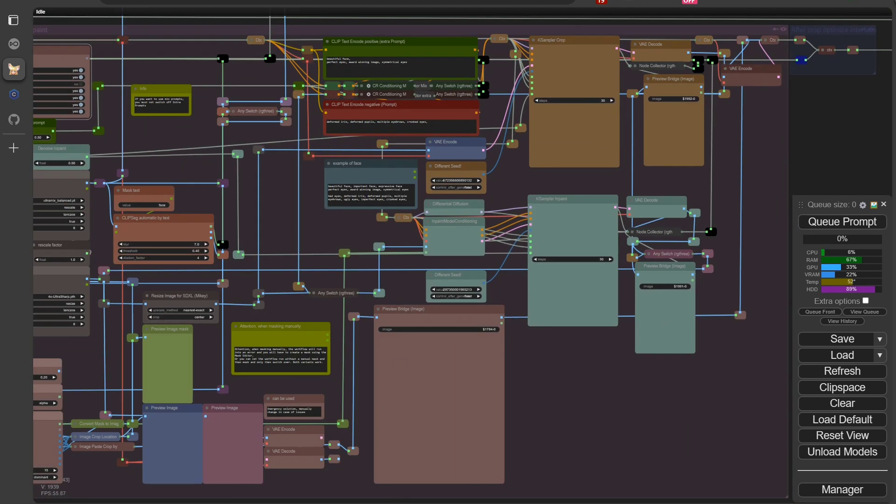
Step: Return to the two CR Upscale Image nodes and inspect their upscale_model settings and the resize width and rescale factor nodes
{"action": "scroll", "coordinate": [624, 85], "scroll_direction": "up", "scroll_amount": 3}
{"action": "scroll", "coordinate": [446, 122], "scroll_direction": "up", "scroll_amount": 4}
{"action": "left_click_drag", "start_coordinate": [234, 191], "coordinate": [547, 131]}
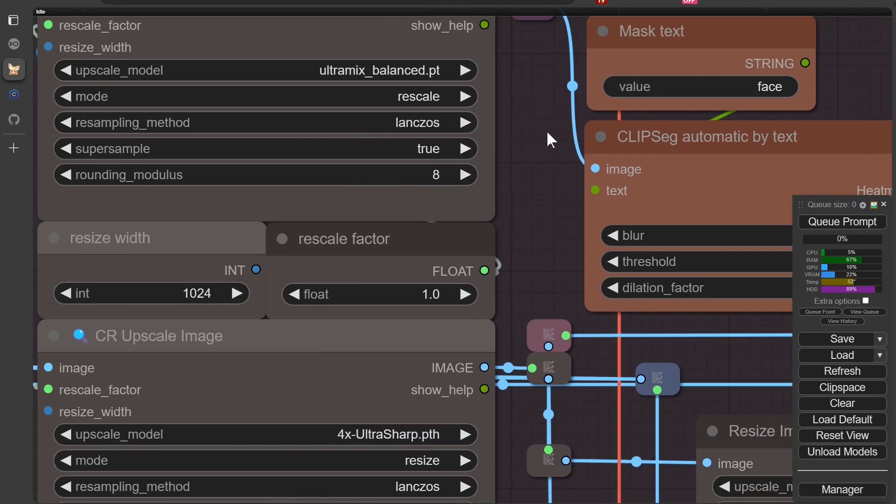
{"action": "left_click", "coordinate": [372, 436]}
Step: Try the emergency solution by linking the VAE Decode image reroute to the output IMAGE reroute, and reconnect the original upper reroute
{"action": "scroll", "coordinate": [532, 158], "scroll_direction": "down", "scroll_amount": 8}
{"action": "left_click_drag", "start_coordinate": [522, 361], "coordinate": [113, 200]}
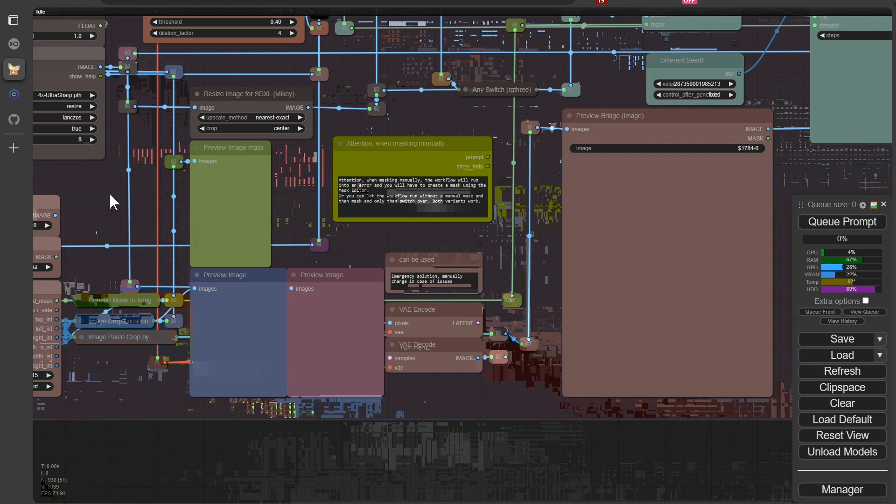
{"action": "scroll", "coordinate": [471, 420], "scroll_direction": "up", "scroll_amount": 8}
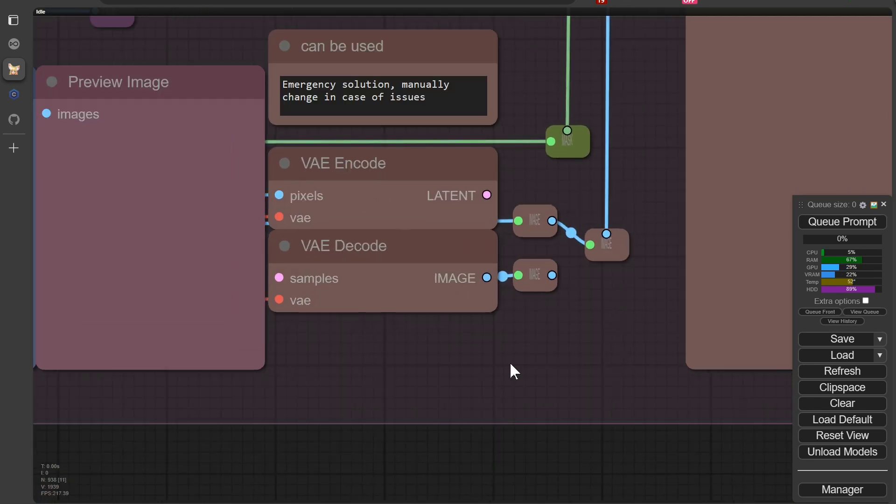
{"action": "left_click_drag", "start_coordinate": [528, 385], "coordinate": [485, 443]}
{"action": "scroll", "coordinate": [462, 415], "scroll_direction": "up", "scroll_amount": 1}
{"action": "scroll", "coordinate": [463, 415], "scroll_direction": "up", "scroll_amount": 1}
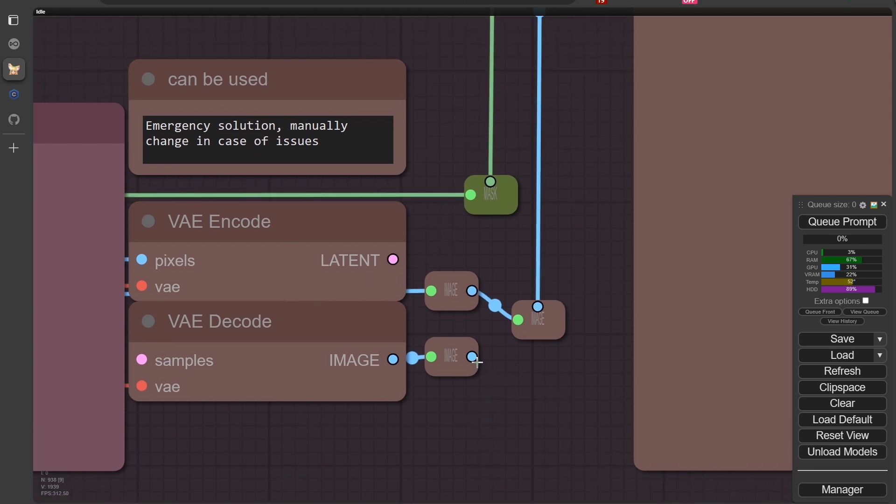
{"action": "left_click_drag", "start_coordinate": [472, 357], "coordinate": [520, 330]}
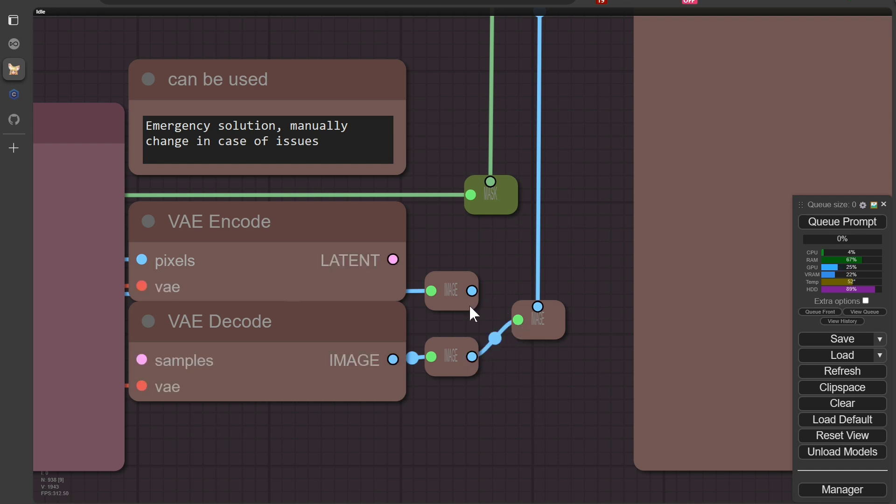
{"action": "left_click_drag", "start_coordinate": [472, 291], "coordinate": [518, 320]}
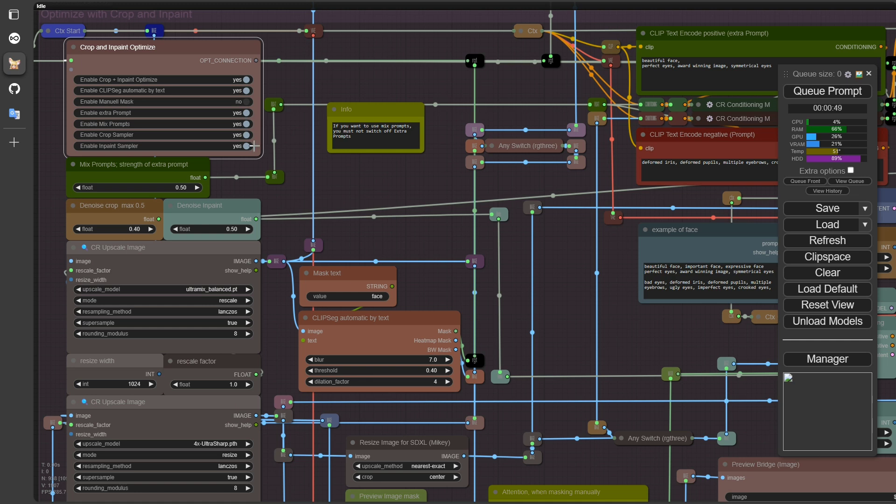
Step: Turn off Enable Inpaint Sampler in the Crop and Inpaint Optimize node
{"action": "left_click", "coordinate": [247, 136]}
{"action": "scroll", "coordinate": [340, 186], "scroll_direction": "down", "scroll_amount": 6}
{"action": "left_click_drag", "start_coordinate": [392, 216], "coordinate": [304, 194]}
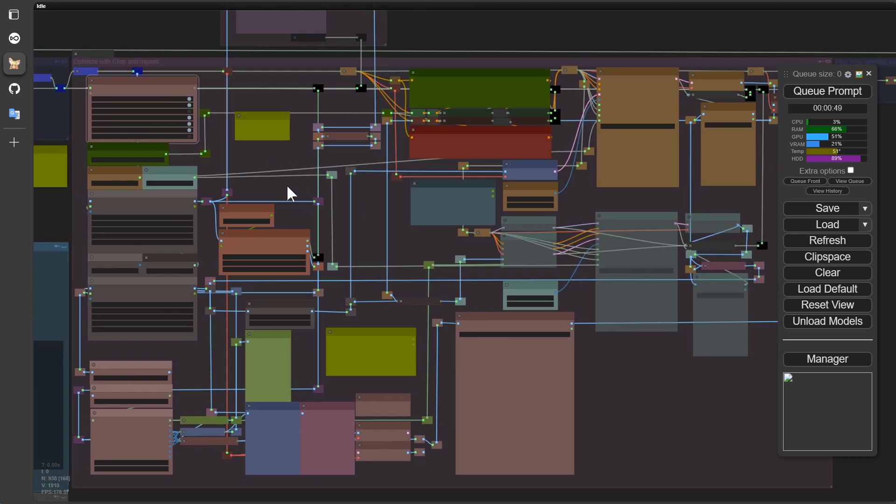
Step: Turn on Follow execution for the canvas and queue the prompt
{"action": "right_click", "coordinate": [287, 187]}
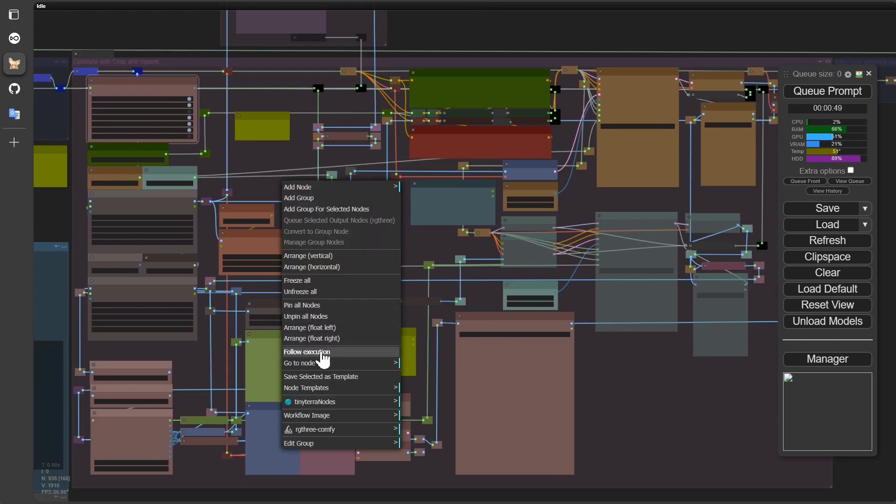
{"action": "left_click", "coordinate": [323, 360]}
{"action": "left_click", "coordinate": [810, 99]}
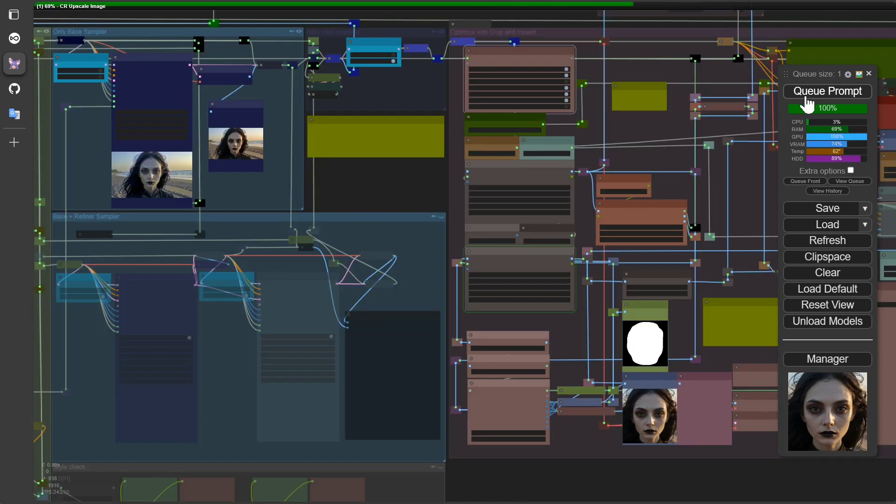
Step: Stop the canvas from following the execution
{"action": "left_click_drag", "start_coordinate": [669, 463], "coordinate": [405, 442]}
{"action": "right_click", "coordinate": [451, 135]}
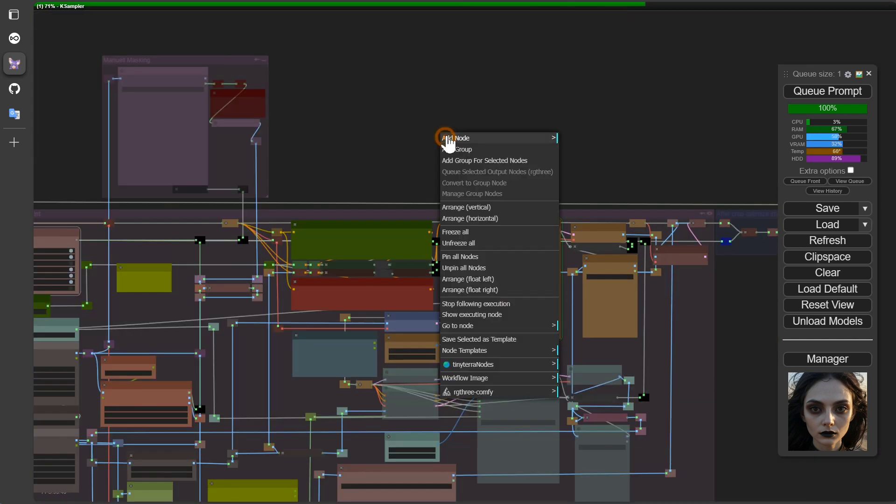
{"action": "left_click", "coordinate": [472, 305]}
Step: Compare the original cropped face with the resampled face in the two neighbouring Preview Image nodes
{"action": "scroll", "coordinate": [490, 299], "scroll_direction": "down", "scroll_amount": 3}
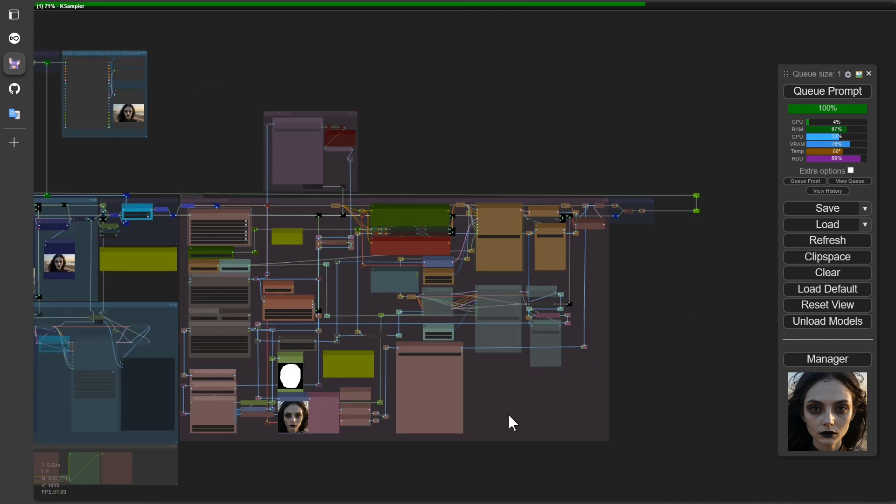
{"action": "scroll", "coordinate": [552, 405], "scroll_direction": "up", "scroll_amount": 15}
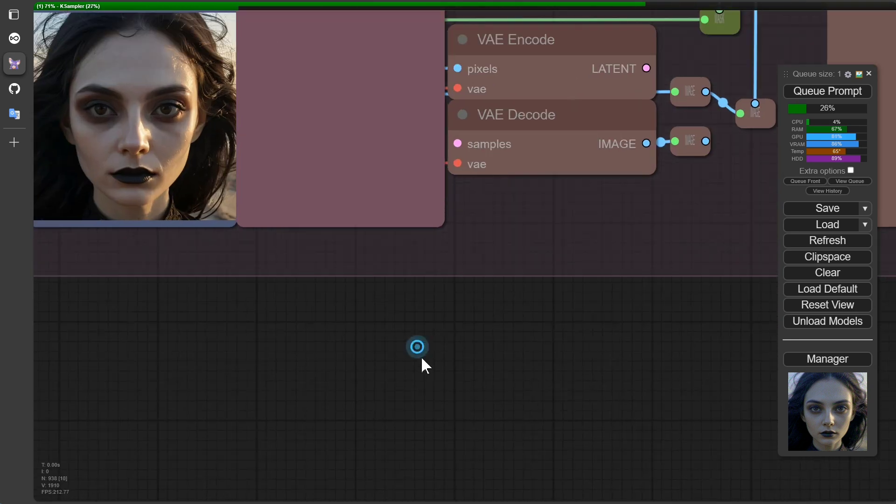
{"action": "left_click_drag", "start_coordinate": [421, 356], "coordinate": [557, 484]}
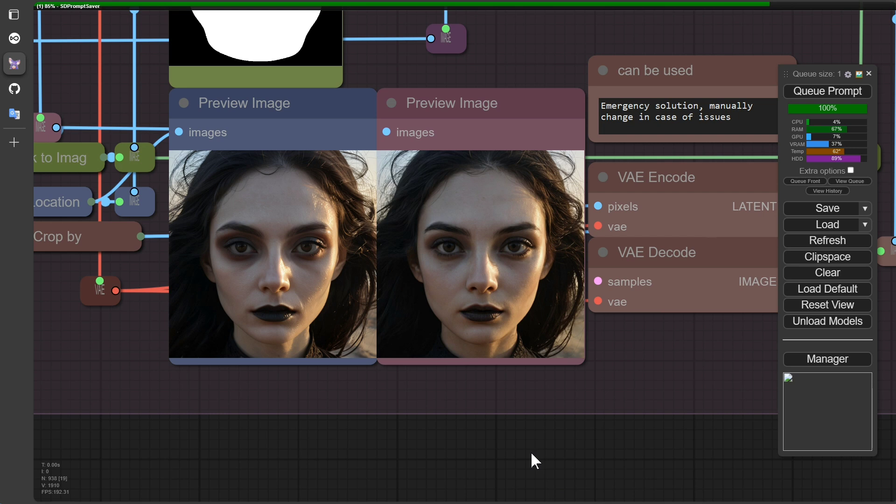
{"action": "scroll", "coordinate": [531, 451], "scroll_direction": "up", "scroll_amount": 5}
{"action": "left_click_drag", "start_coordinate": [492, 406], "coordinate": [582, 499]}
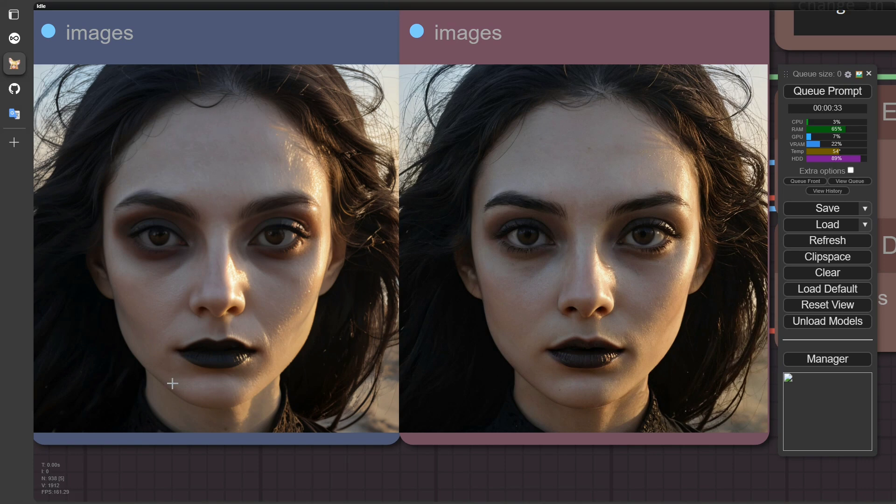
Step: Turn off boost in the Automatic CFG node and queue the prompt again
{"action": "scroll", "coordinate": [172, 383], "scroll_direction": "down", "scroll_amount": 10}
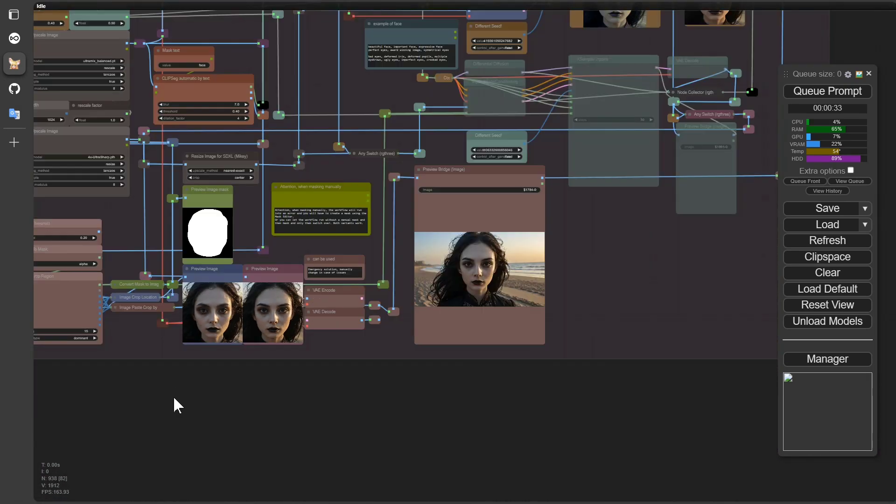
{"action": "scroll", "coordinate": [206, 155], "scroll_direction": "up", "scroll_amount": 10}
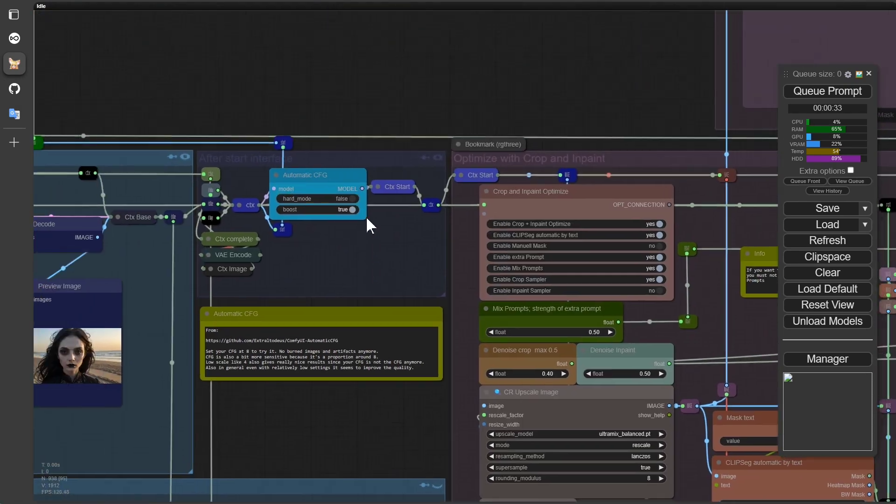
{"action": "left_click", "coordinate": [348, 199]}
{"action": "scroll", "coordinate": [404, 237], "scroll_direction": "down", "scroll_amount": 8}
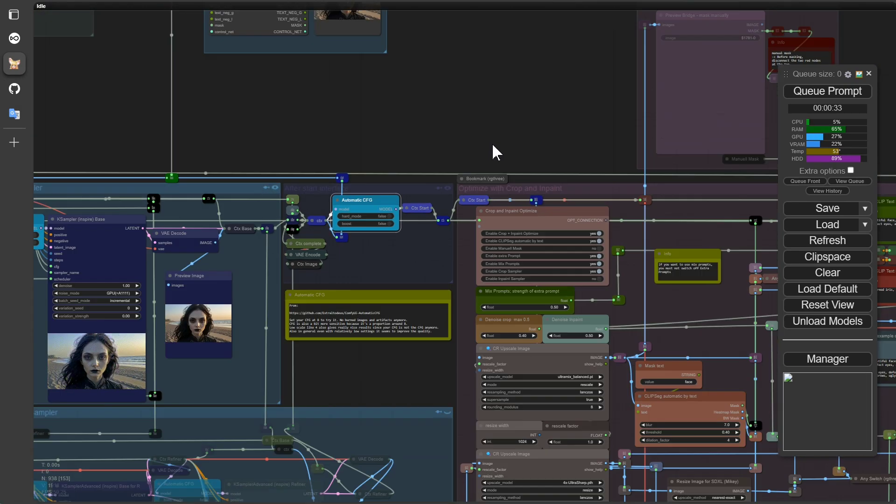
{"action": "left_click", "coordinate": [801, 93]}
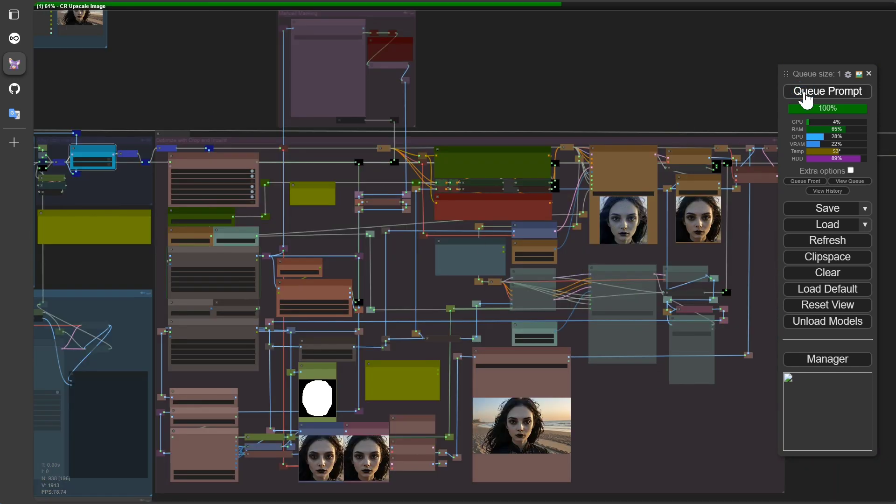
Step: Compare the face crops before and after sampling without Automatic CFG boost in the Preview Image nodes
{"action": "scroll", "coordinate": [643, 441], "scroll_direction": "up", "scroll_amount": 1}
{"action": "scroll", "coordinate": [643, 437], "scroll_direction": "up", "scroll_amount": 1}
{"action": "left_click_drag", "start_coordinate": [643, 437], "coordinate": [749, 412]}
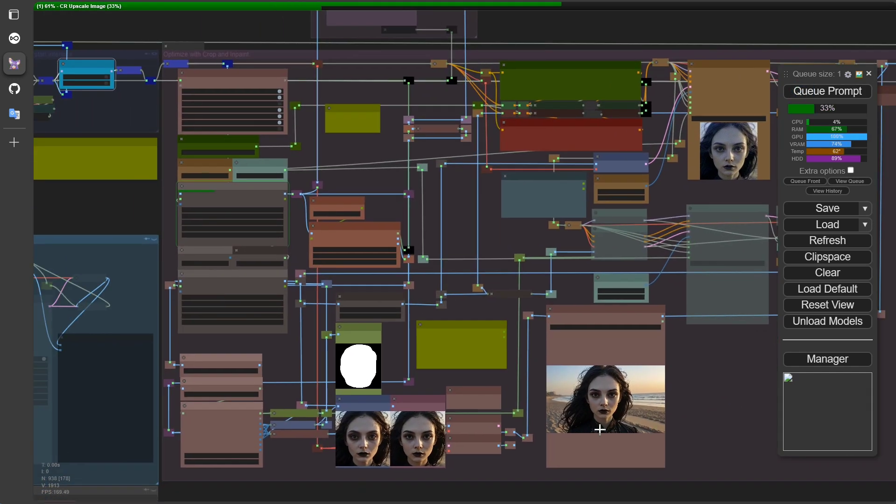
{"action": "scroll", "coordinate": [528, 458], "scroll_direction": "up", "scroll_amount": 7}
{"action": "left_click_drag", "start_coordinate": [474, 459], "coordinate": [643, 407]}
{"action": "scroll", "coordinate": [582, 434], "scroll_direction": "up", "scroll_amount": 11}
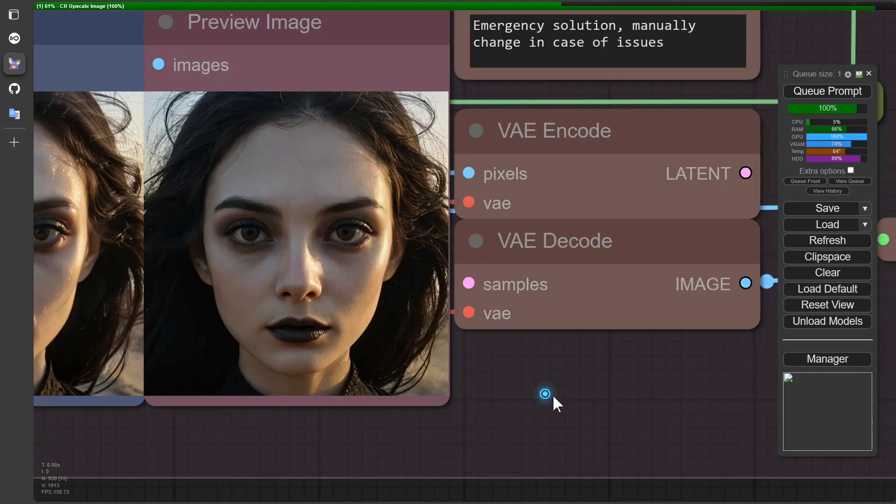
{"action": "left_click_drag", "start_coordinate": [552, 394], "coordinate": [770, 416]}
{"action": "scroll", "coordinate": [615, 464], "scroll_direction": "up", "scroll_amount": 2}
{"action": "left_click_drag", "start_coordinate": [579, 450], "coordinate": [667, 503]}
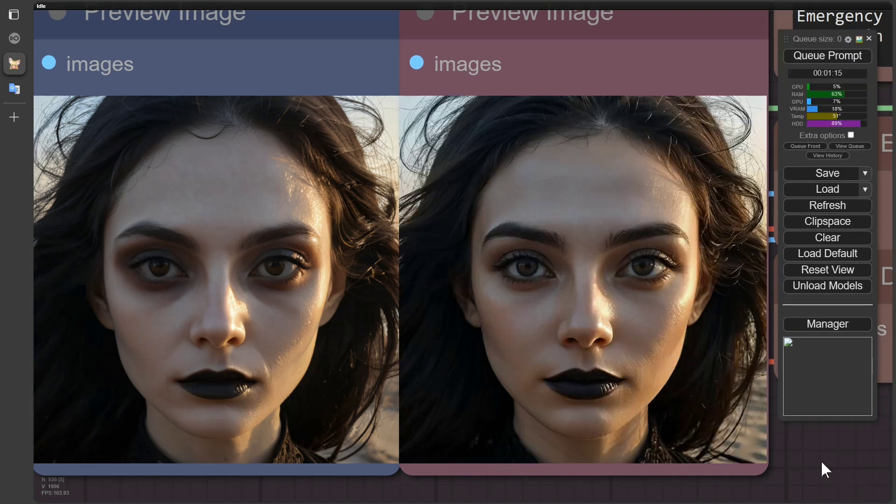
Step: Turn Enable Inpaint Sampler back on in the Crop and Inpaint Optimize node and queue the prompt
{"action": "scroll", "coordinate": [415, 286], "scroll_direction": "down", "scroll_amount": 5}
{"action": "scroll", "coordinate": [378, 242], "scroll_direction": "up", "scroll_amount": 2}
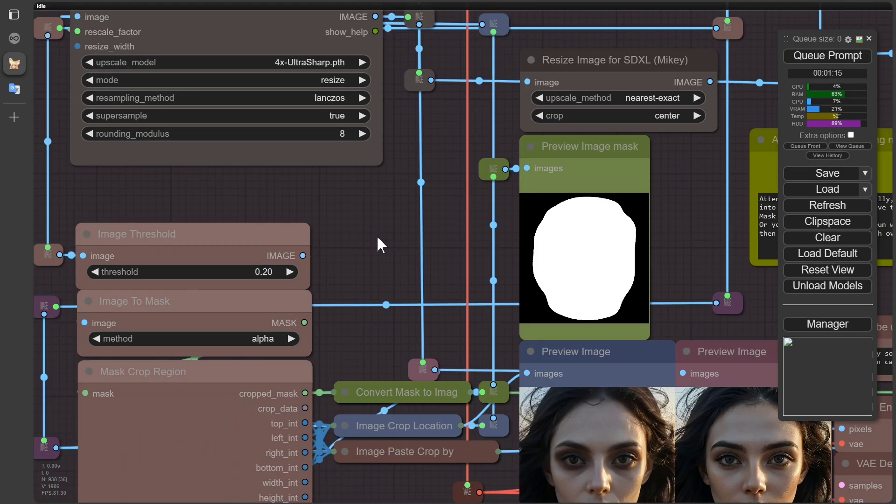
{"action": "left_click_drag", "start_coordinate": [378, 242], "coordinate": [430, 475]}
{"action": "scroll", "coordinate": [419, 196], "scroll_direction": "down", "scroll_amount": 3}
{"action": "left_click_drag", "start_coordinate": [420, 196], "coordinate": [419, 430]}
{"action": "scroll", "coordinate": [384, 196], "scroll_direction": "up", "scroll_amount": 3}
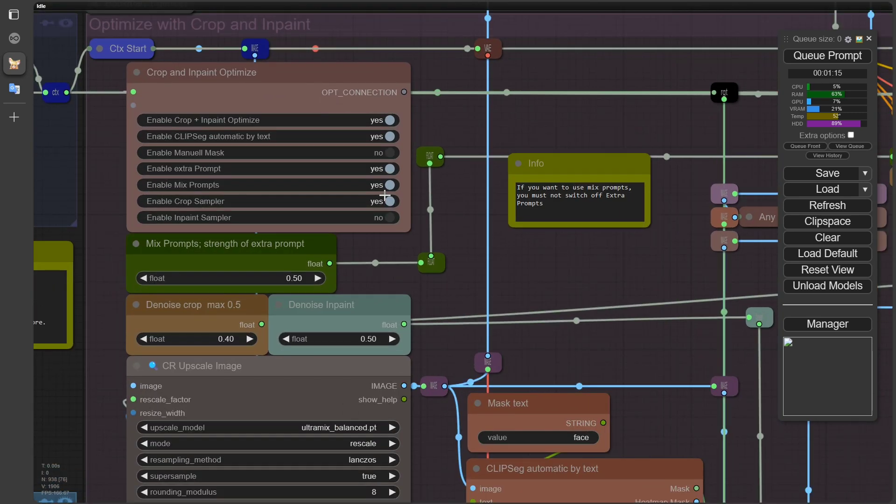
{"action": "scroll", "coordinate": [384, 196], "scroll_direction": "up", "scroll_amount": 3}
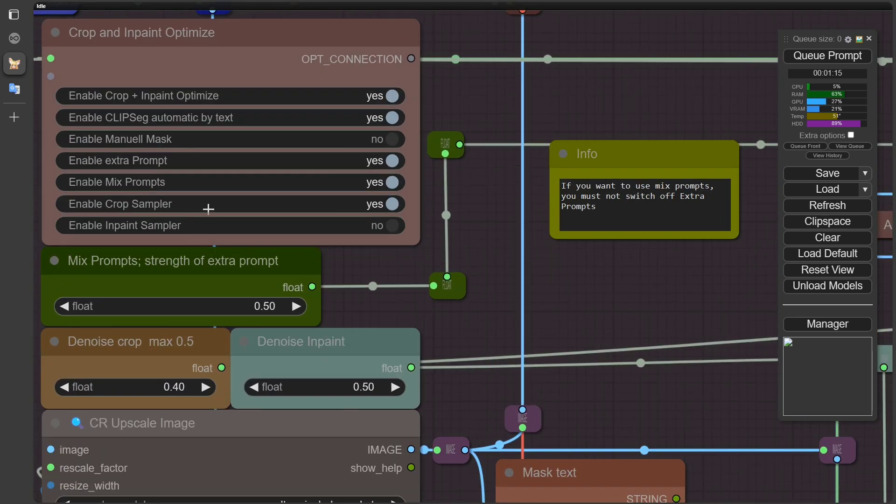
{"action": "left_click", "coordinate": [396, 230]}
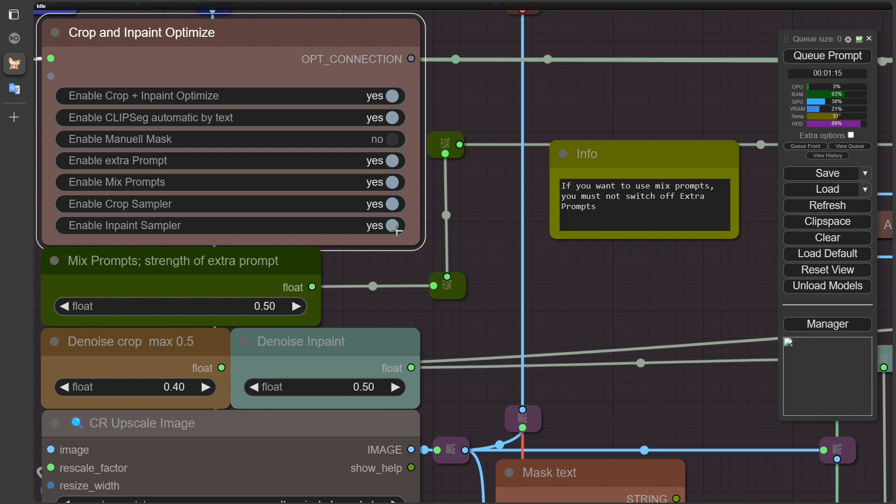
{"action": "scroll", "coordinate": [530, 273], "scroll_direction": "down", "scroll_amount": 2}
{"action": "left_click", "coordinate": [827, 56]}
Step: Examine the face crops before and after crop and inpaint sampling side by side in the two Preview Image nodes
{"action": "scroll", "coordinate": [664, 265], "scroll_direction": "down", "scroll_amount": 2}
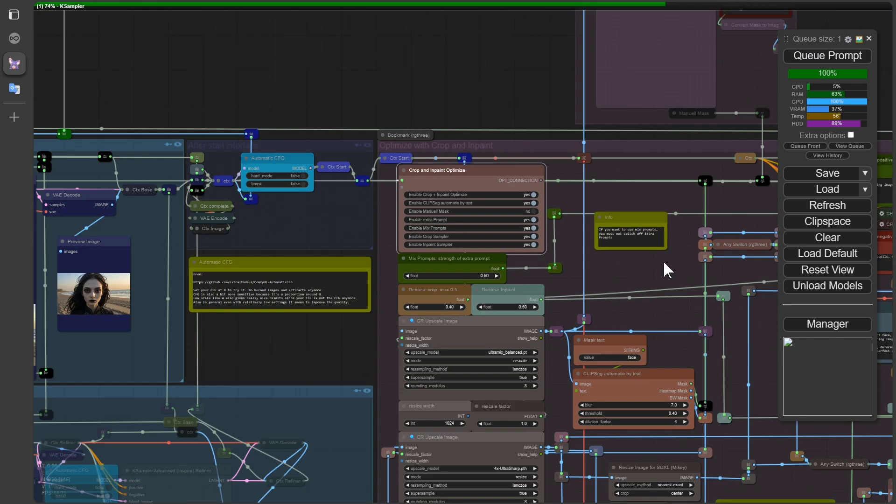
{"action": "scroll", "coordinate": [409, 150], "scroll_direction": "up", "scroll_amount": 1}
{"action": "scroll", "coordinate": [484, 203], "scroll_direction": "down", "scroll_amount": 4}
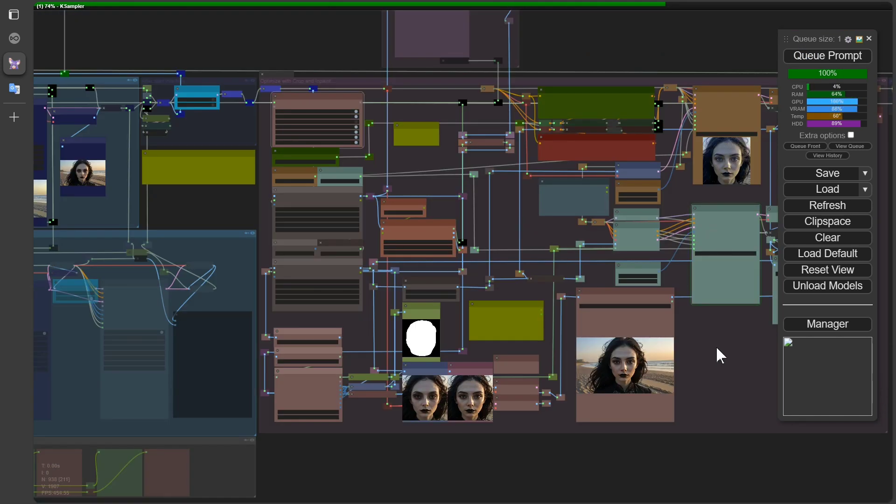
{"action": "scroll", "coordinate": [715, 355], "scroll_direction": "up", "scroll_amount": 4}
{"action": "left_click_drag", "start_coordinate": [500, 468], "coordinate": [605, 446]}
{"action": "scroll", "coordinate": [533, 426], "scroll_direction": "up", "scroll_amount": 10}
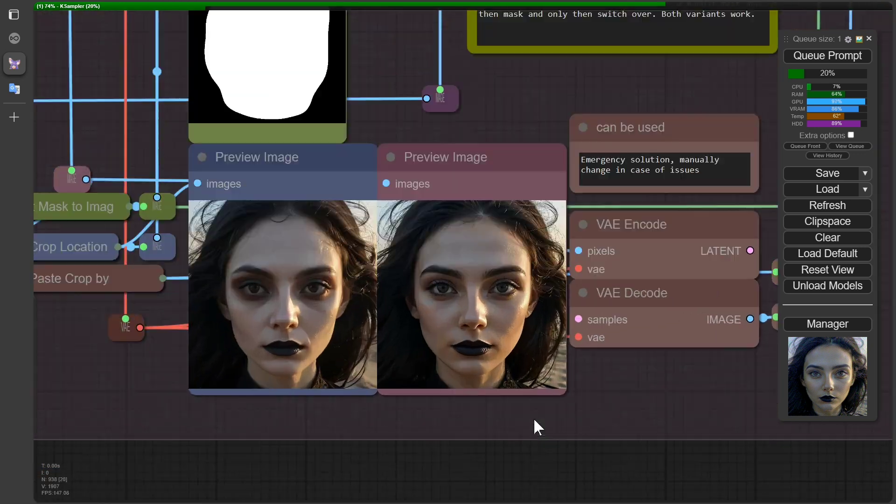
{"action": "scroll", "coordinate": [609, 436], "scroll_direction": "up", "scroll_amount": 8}
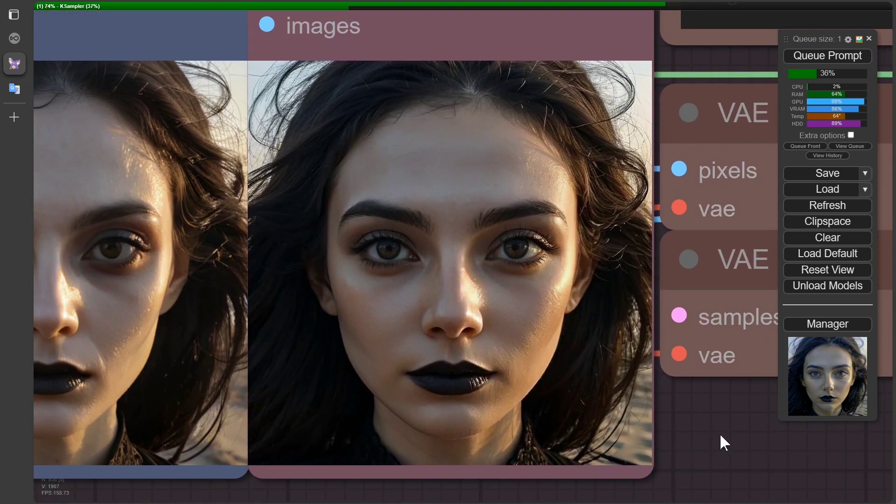
{"action": "scroll", "coordinate": [720, 432], "scroll_direction": "down", "scroll_amount": 3}
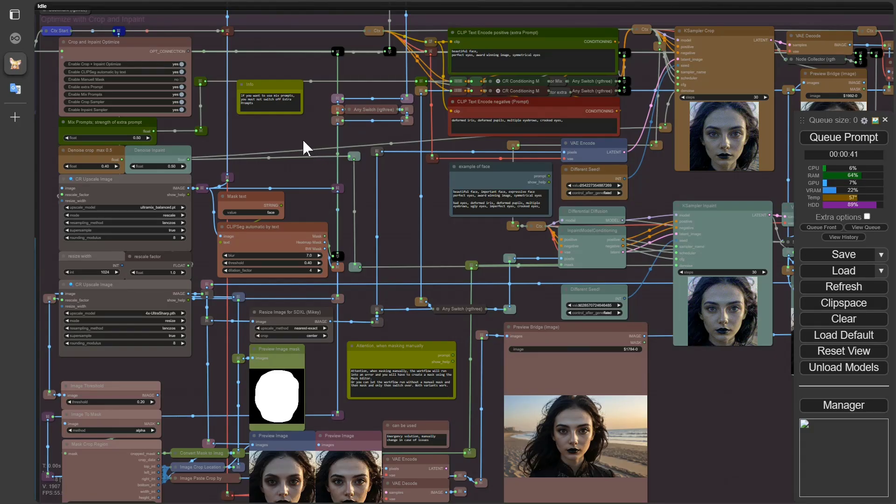
Step: Disconnect the two red mask reroute nodes at the top of the Manuell Masking group
{"action": "left_click_drag", "start_coordinate": [303, 139], "coordinate": [329, 394]}
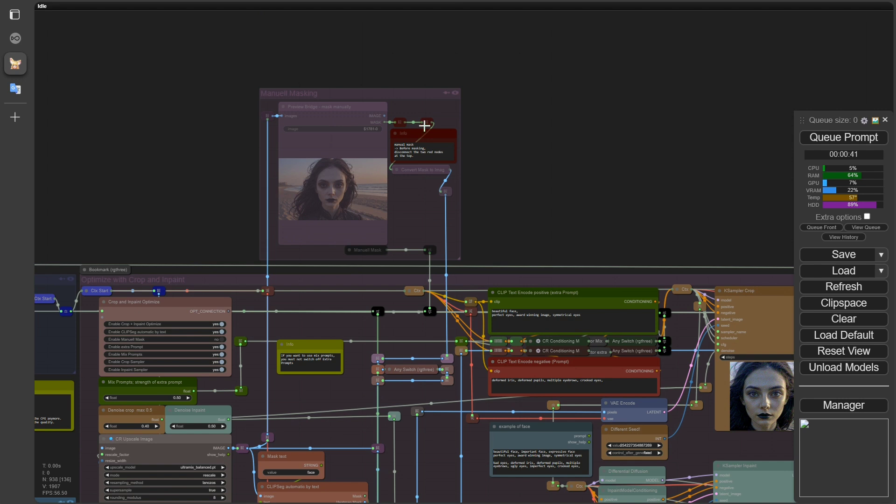
{"action": "scroll", "coordinate": [424, 125], "scroll_direction": "up", "scroll_amount": 8}
{"action": "left_click_drag", "start_coordinate": [423, 119], "coordinate": [409, 89]}
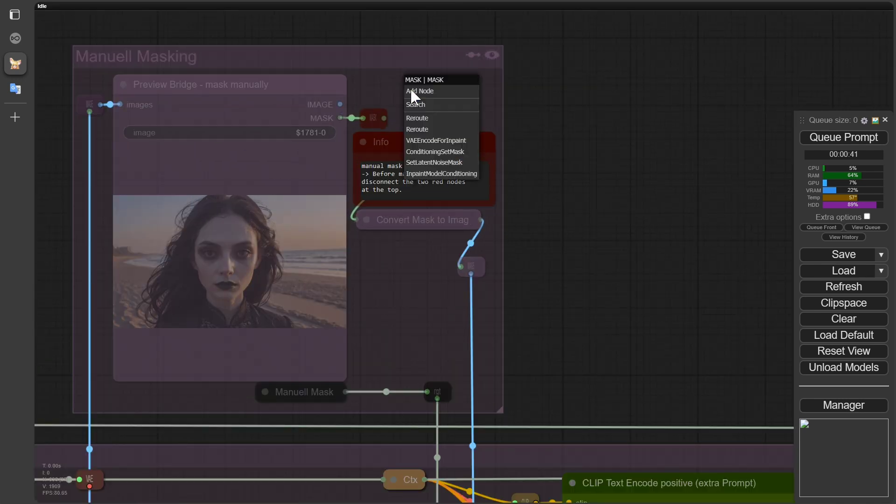
{"action": "left_click", "coordinate": [605, 171]}
Step: Turn on Enable Manuell Mask and turn off Enable CLIPSeg automatic by text in the Crop and Inpaint Optimize node
{"action": "left_click_drag", "start_coordinate": [509, 295], "coordinate": [586, 149]}
{"action": "scroll", "coordinate": [209, 163], "scroll_direction": "down", "scroll_amount": 4}
{"action": "left_click_drag", "start_coordinate": [126, 176], "coordinate": [297, 125]}
{"action": "scroll", "coordinate": [264, 315], "scroll_direction": "up", "scroll_amount": 4}
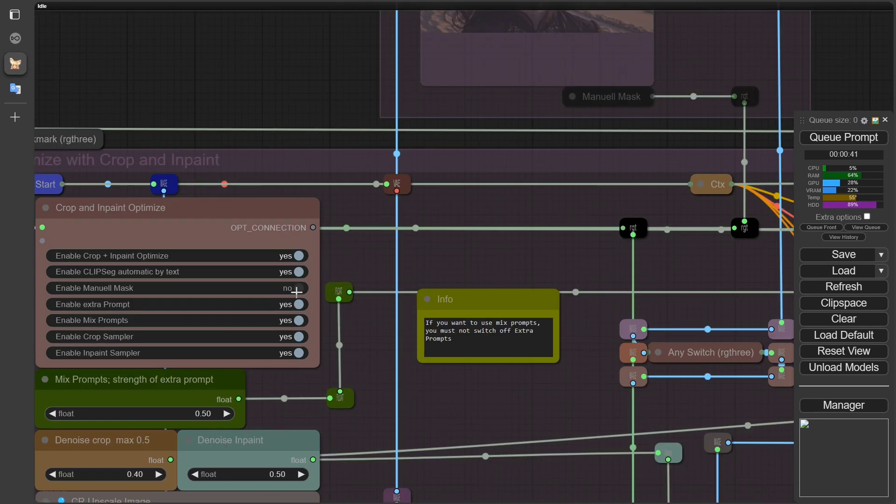
{"action": "left_click", "coordinate": [299, 290]}
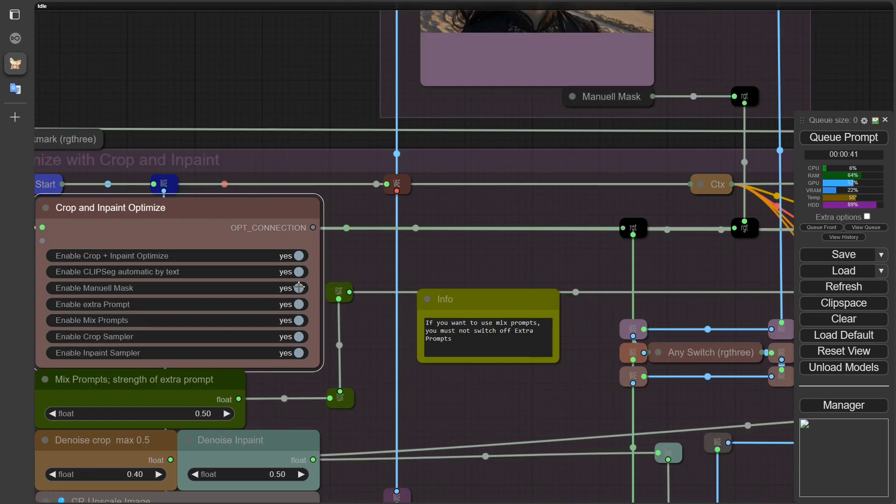
{"action": "left_click", "coordinate": [299, 272]}
Step: Queue the prompt to load the image into the Preview Bridge for manual masking, and close the error report
{"action": "left_click_drag", "start_coordinate": [300, 103], "coordinate": [250, 247]}
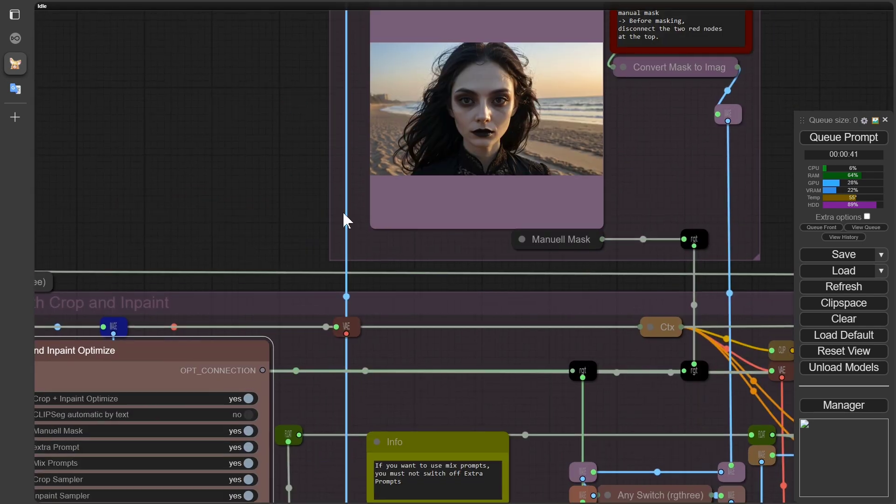
{"action": "left_click", "coordinate": [833, 141]}
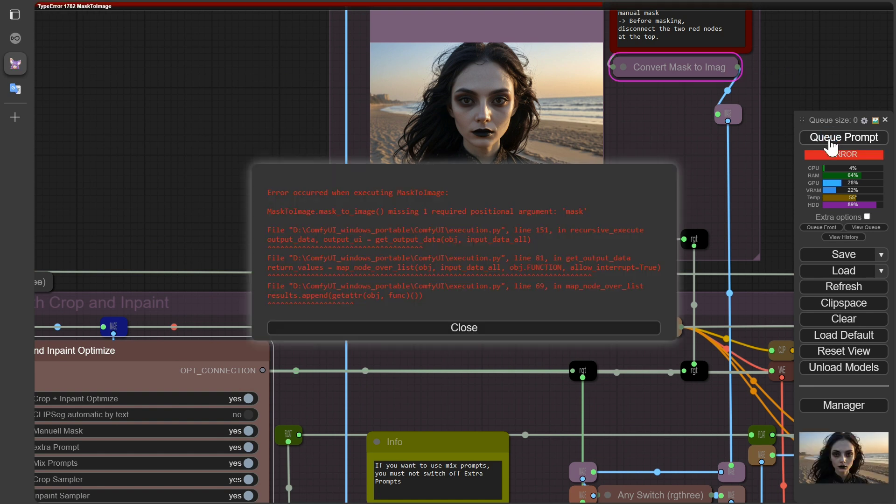
{"action": "left_click_drag", "start_coordinate": [281, 126], "coordinate": [159, 216]}
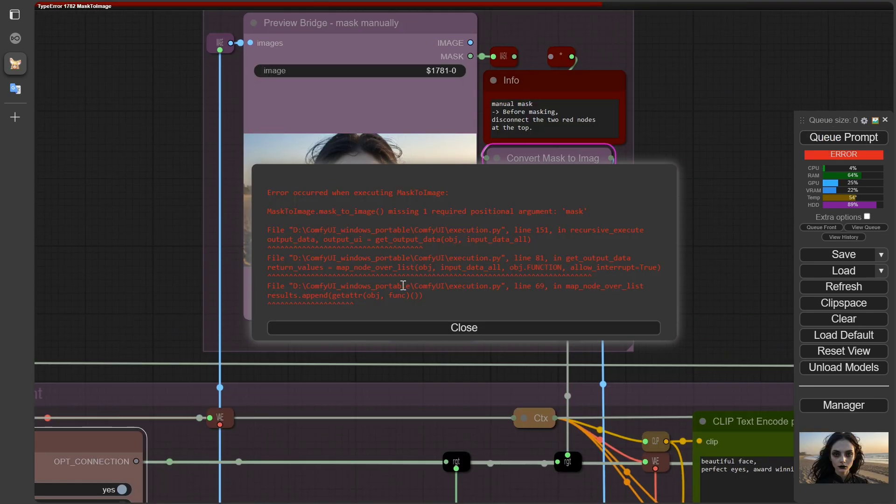
{"action": "left_click", "coordinate": [448, 328]}
Step: Open the manual masking Preview Bridge image in the MaskEditor, paint a mask over the lips and save it to the node
{"action": "scroll", "coordinate": [351, 204], "scroll_direction": "up", "scroll_amount": 12}
{"action": "right_click", "coordinate": [352, 204]}
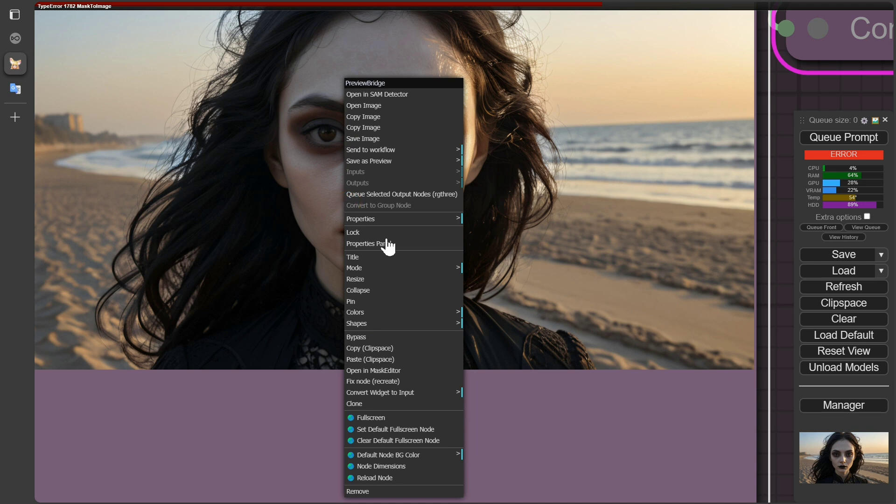
{"action": "left_click", "coordinate": [387, 371]}
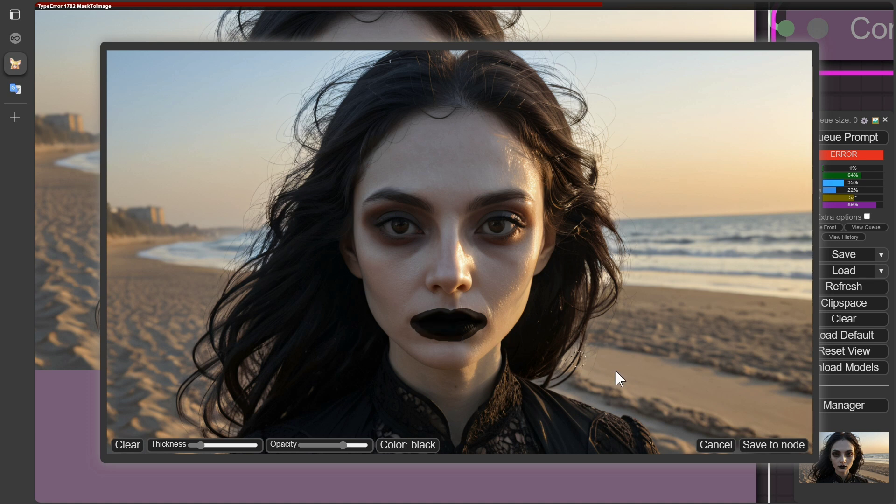
{"action": "left_click", "coordinate": [758, 446]}
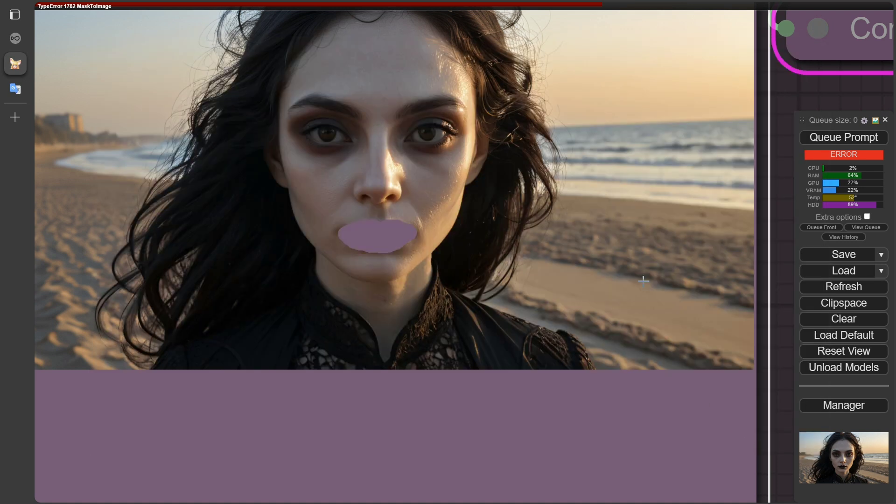
Step: Reconnect the two red mask reroute nodes in the Manuell Masking group
{"action": "scroll", "coordinate": [644, 280], "scroll_direction": "down", "scroll_amount": 5}
{"action": "left_click_drag", "start_coordinate": [728, 269], "coordinate": [597, 325]}
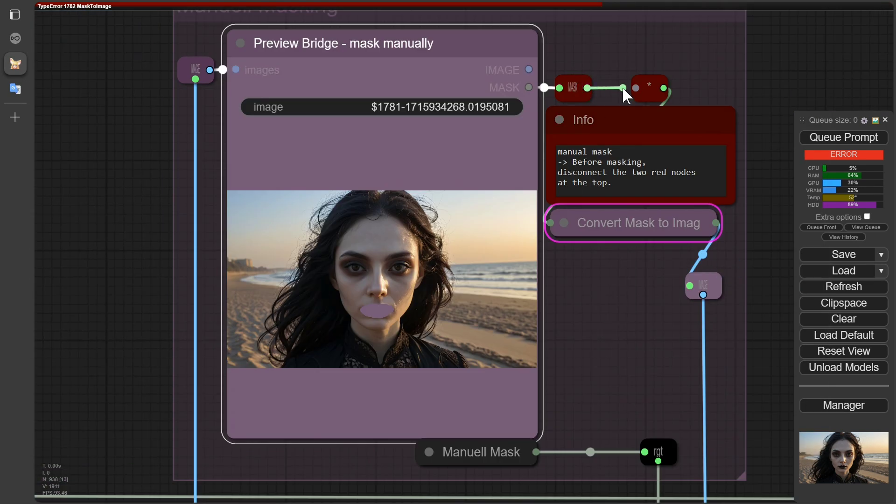
{"action": "left_click_drag", "start_coordinate": [623, 89], "coordinate": [634, 89]}
Step: Replace the extra positive prompt with "blue lips" and the negative prompt with "black lips"
{"action": "scroll", "coordinate": [614, 290], "scroll_direction": "down", "scroll_amount": 6}
{"action": "left_click_drag", "start_coordinate": [765, 364], "coordinate": [467, 153]}
{"action": "scroll", "coordinate": [560, 269], "scroll_direction": "up", "scroll_amount": 6}
{"action": "left_click_drag", "start_coordinate": [560, 270], "coordinate": [285, 261]}
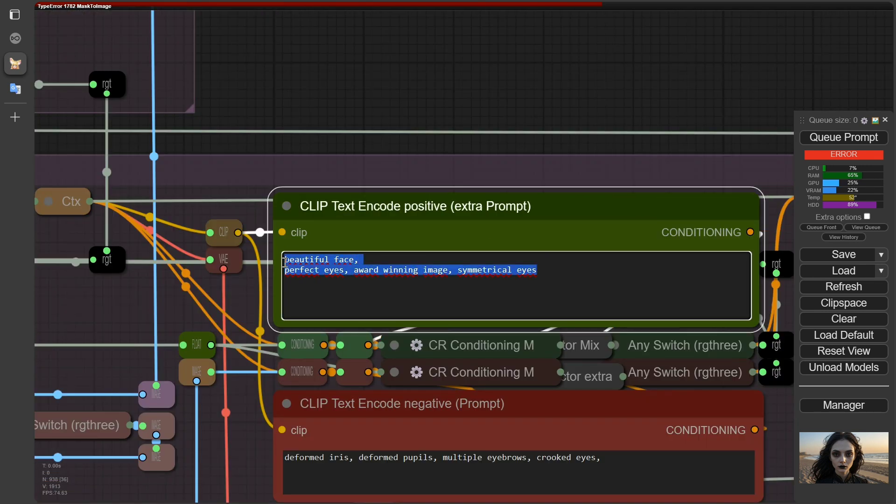
{"action": "type", "text": "blue lips"}
{"action": "left_click_drag", "start_coordinate": [618, 459], "coordinate": [282, 455]}
{"action": "type", "text": "black lips"}
Step: Turn off Enable Crop Sampler and Enable Mix Prompts, leave Enable extra Prompt on, and queue the prompt
{"action": "scroll", "coordinate": [326, 190], "scroll_direction": "down", "scroll_amount": 10}
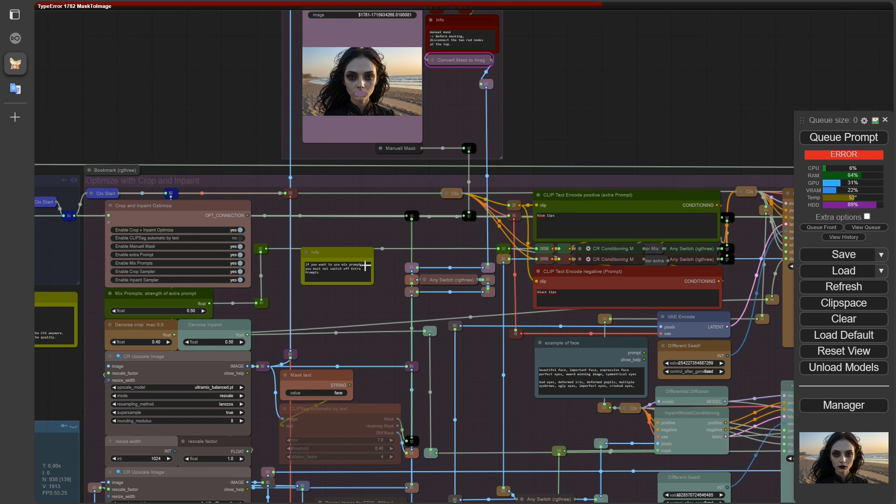
{"action": "scroll", "coordinate": [241, 280], "scroll_direction": "up", "scroll_amount": 6}
{"action": "left_click", "coordinate": [234, 261]}
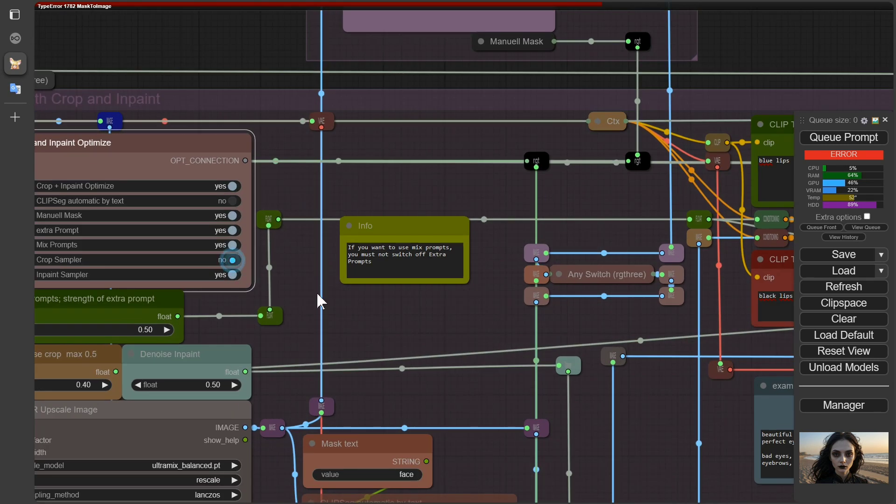
{"action": "scroll", "coordinate": [355, 301], "scroll_direction": "down", "scroll_amount": 8}
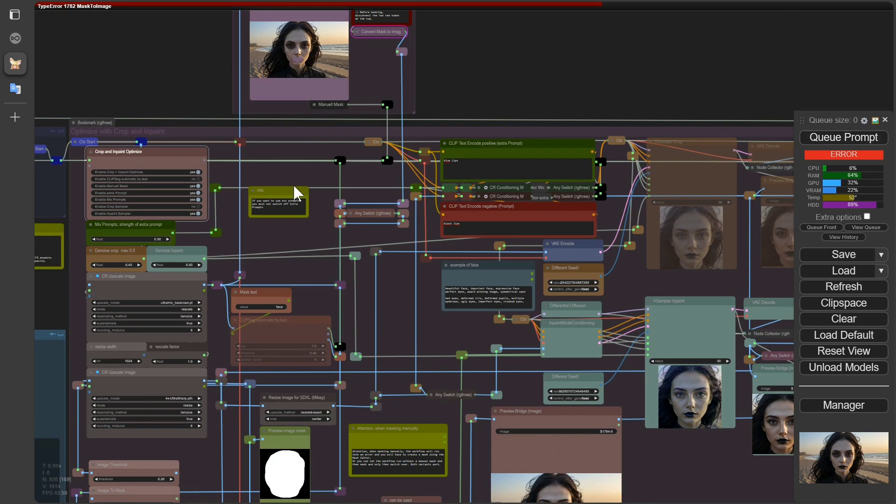
{"action": "scroll", "coordinate": [294, 194], "scroll_direction": "up", "scroll_amount": 8}
{"action": "left_click", "coordinate": [419, 193]}
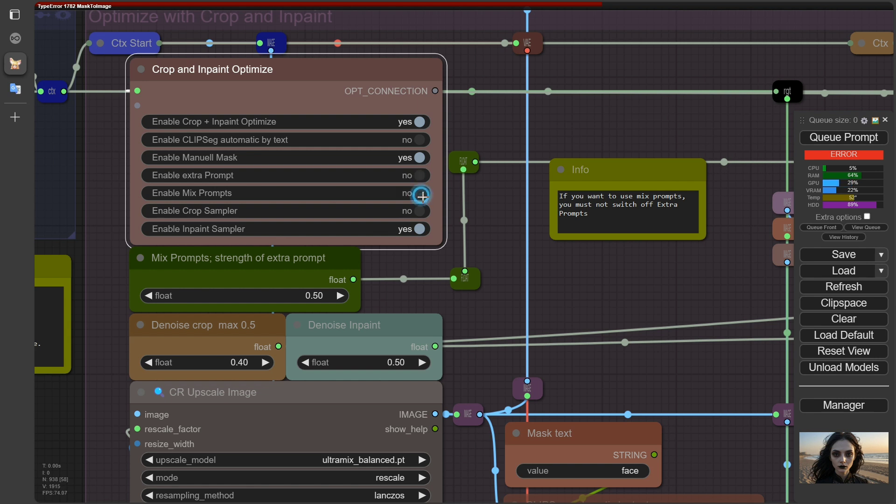
{"action": "left_click", "coordinate": [420, 175]}
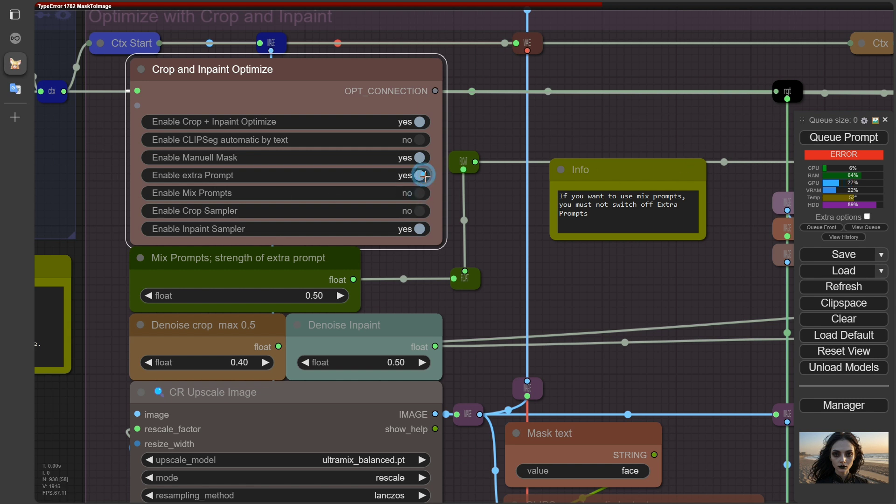
{"action": "left_click", "coordinate": [844, 137]}
Step: Turn Enable Crop Sampler back on in the Crop and Inpaint Optimize node and queue the prompt
{"action": "scroll", "coordinate": [292, 273], "scroll_direction": "down", "scroll_amount": 3}
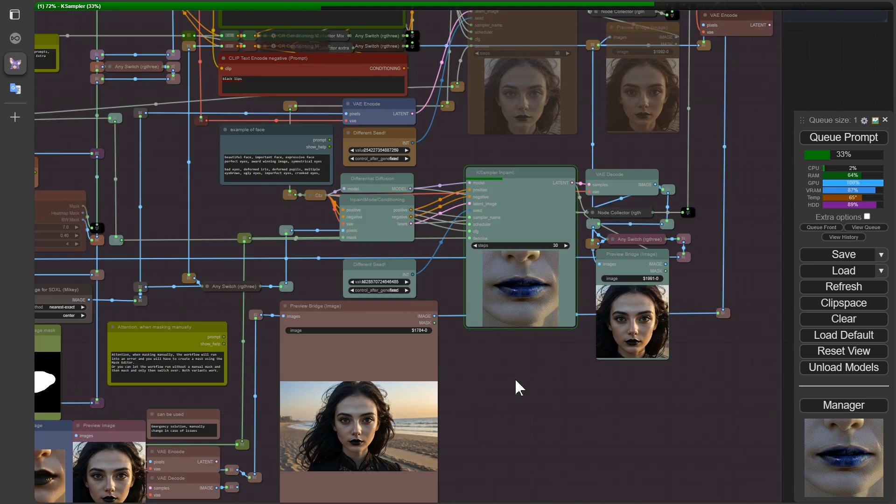
{"action": "left_click_drag", "start_coordinate": [408, 495], "coordinate": [616, 426]}
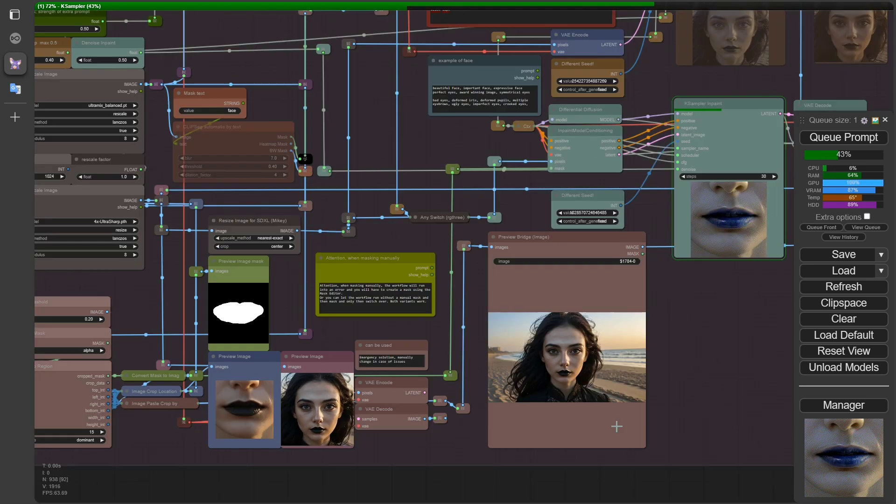
{"action": "scroll", "coordinate": [397, 463], "scroll_direction": "up", "scroll_amount": 4}
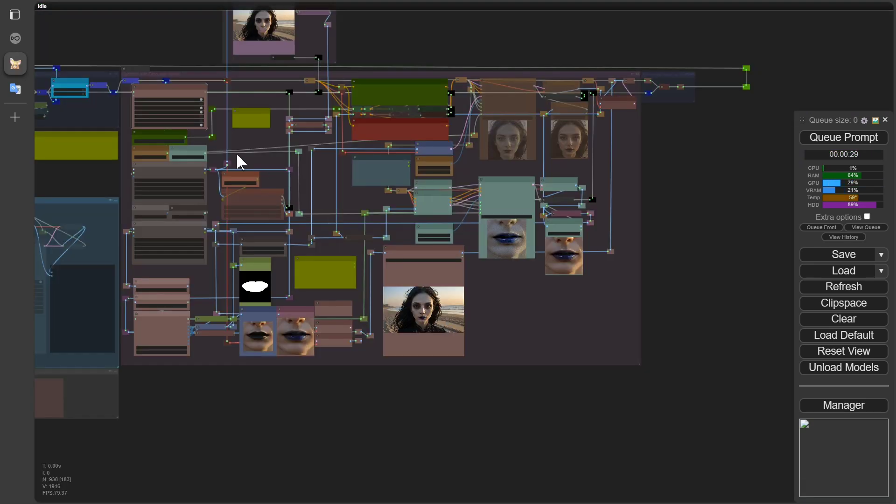
{"action": "scroll", "coordinate": [238, 161], "scroll_direction": "up", "scroll_amount": 5}
{"action": "left_click_drag", "start_coordinate": [242, 123], "coordinate": [397, 186]}
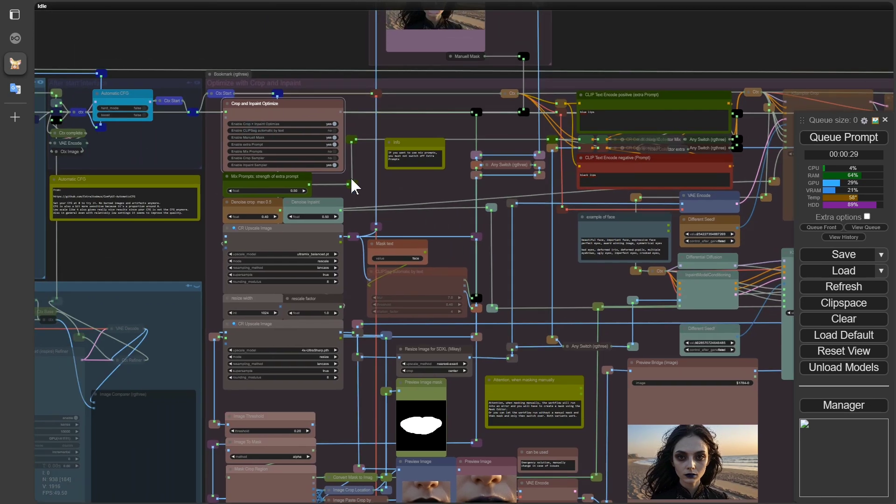
{"action": "scroll", "coordinate": [351, 177], "scroll_direction": "up", "scroll_amount": 5}
{"action": "left_click", "coordinate": [319, 140]}
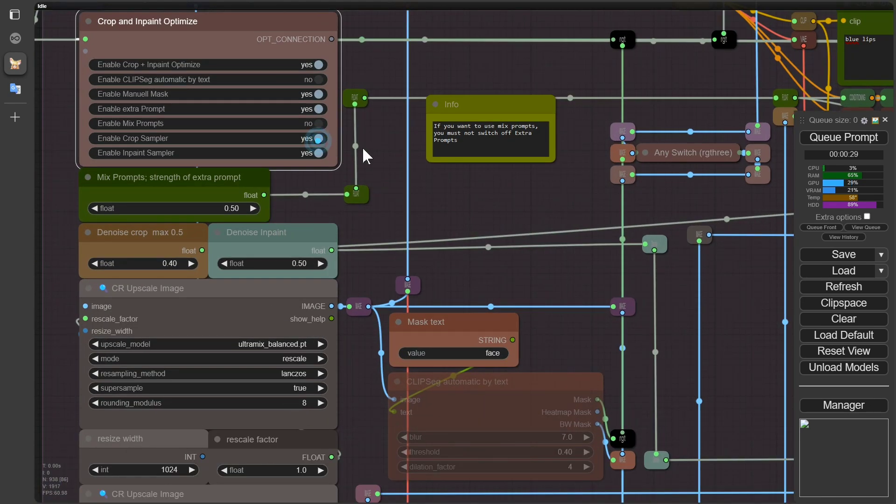
{"action": "left_click", "coordinate": [809, 135]}
Step: Inspect the resampled lips in the crop previews and in the full image in the Preview Bridge node
{"action": "scroll", "coordinate": [500, 363], "scroll_direction": "down", "scroll_amount": 10}
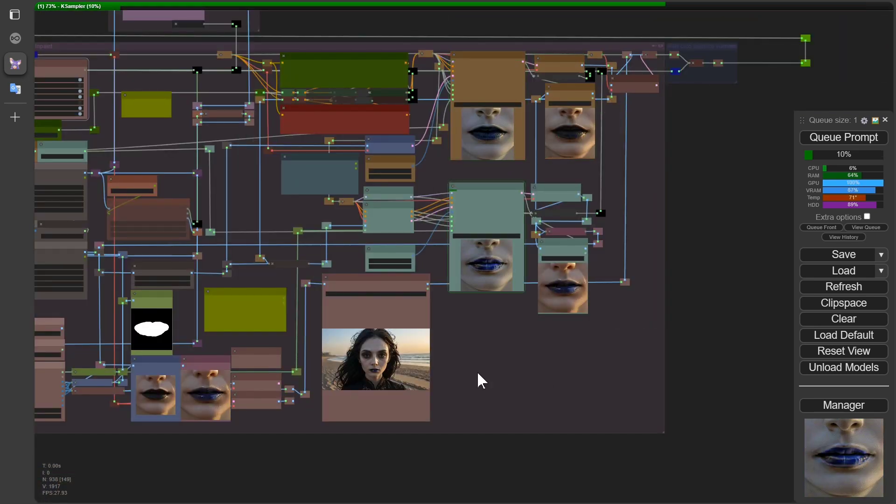
{"action": "scroll", "coordinate": [477, 371], "scroll_direction": "up", "scroll_amount": 4}
{"action": "scroll", "coordinate": [374, 437], "scroll_direction": "up", "scroll_amount": 4}
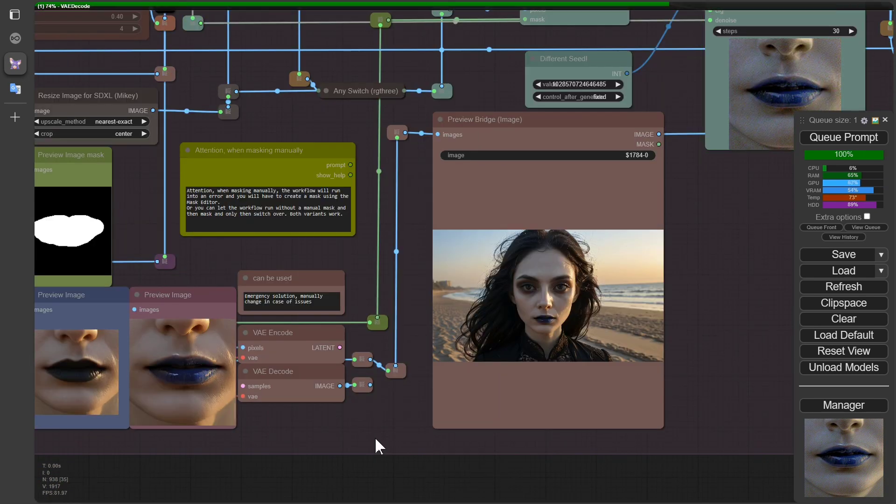
{"action": "scroll", "coordinate": [374, 436], "scroll_direction": "up", "scroll_amount": 3}
{"action": "scroll", "coordinate": [374, 439], "scroll_direction": "up", "scroll_amount": 2}
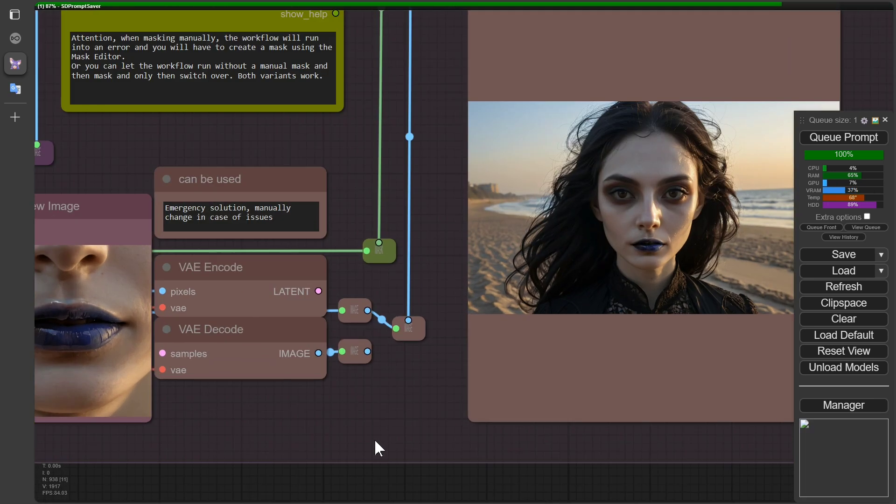
{"action": "scroll", "coordinate": [388, 432], "scroll_direction": "up", "scroll_amount": 2}
{"action": "left_click_drag", "start_coordinate": [388, 432], "coordinate": [84, 503]}
{"action": "scroll", "coordinate": [426, 360], "scroll_direction": "up", "scroll_amount": 8}
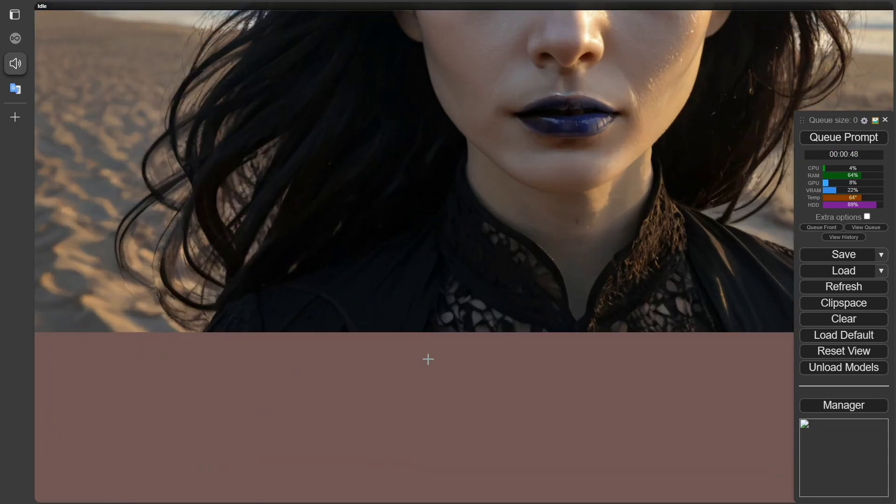
{"action": "scroll", "coordinate": [426, 359], "scroll_direction": "down", "scroll_amount": 15}
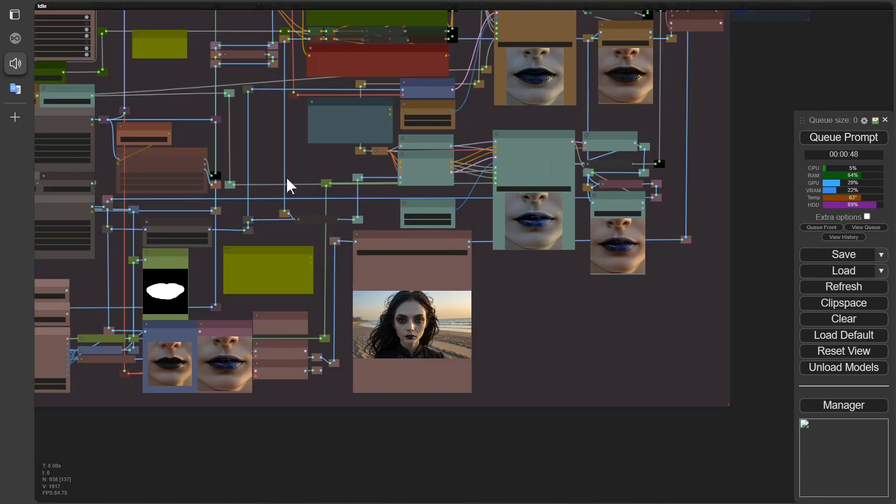
Step: Set Denoise Inpaint to 0.58 and queue the prompt again
{"action": "left_click_drag", "start_coordinate": [267, 161], "coordinate": [452, 268]}
{"action": "scroll", "coordinate": [351, 255], "scroll_direction": "up", "scroll_amount": 10}
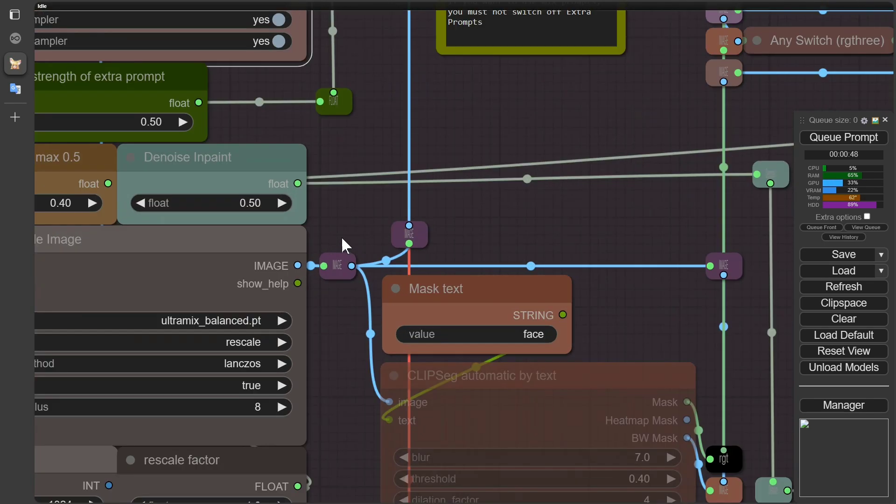
{"action": "left_click", "coordinate": [283, 203]}
{"action": "left_click", "coordinate": [283, 203]}
{"action": "left_click", "coordinate": [282, 204]}
{"action": "left_click", "coordinate": [282, 204]}
{"action": "left_click", "coordinate": [283, 204]}
{"action": "left_click", "coordinate": [282, 204]}
{"action": "left_click", "coordinate": [283, 203]}
{"action": "left_click", "coordinate": [283, 203]}
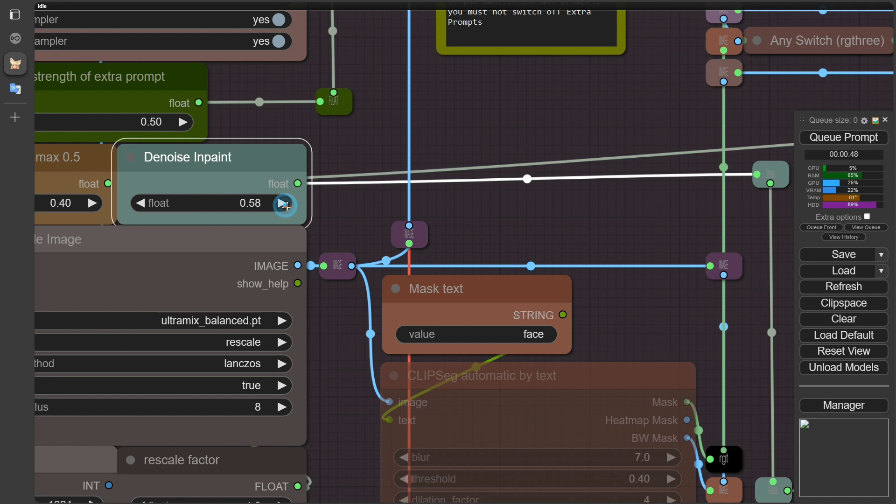
{"action": "left_click", "coordinate": [810, 146]}
{"action": "scroll", "coordinate": [350, 140], "scroll_direction": "down", "scroll_amount": 5}
{"action": "scroll", "coordinate": [588, 355], "scroll_direction": "up", "scroll_amount": 5}
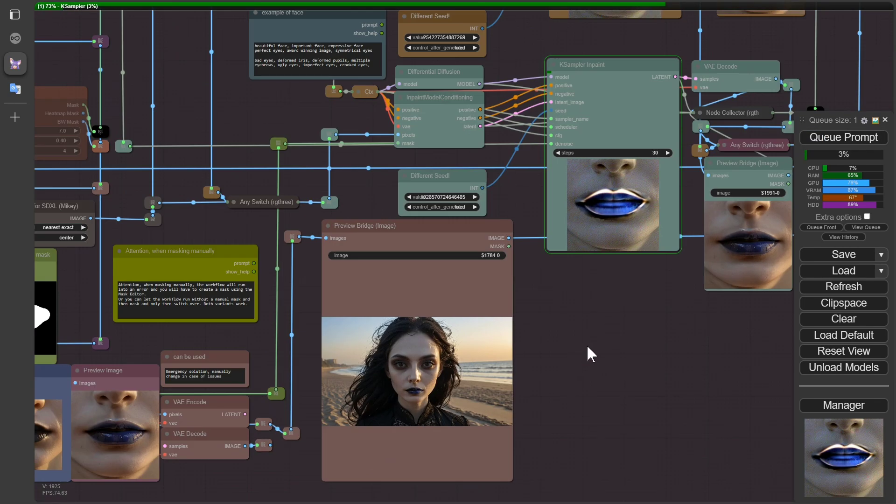
Step: Inspect the resampled lips in the crop previews and the full portrait while the inpaint run completes
{"action": "scroll", "coordinate": [587, 355], "scroll_direction": "down", "scroll_amount": 2}
{"action": "scroll", "coordinate": [404, 449], "scroll_direction": "up", "scroll_amount": 3}
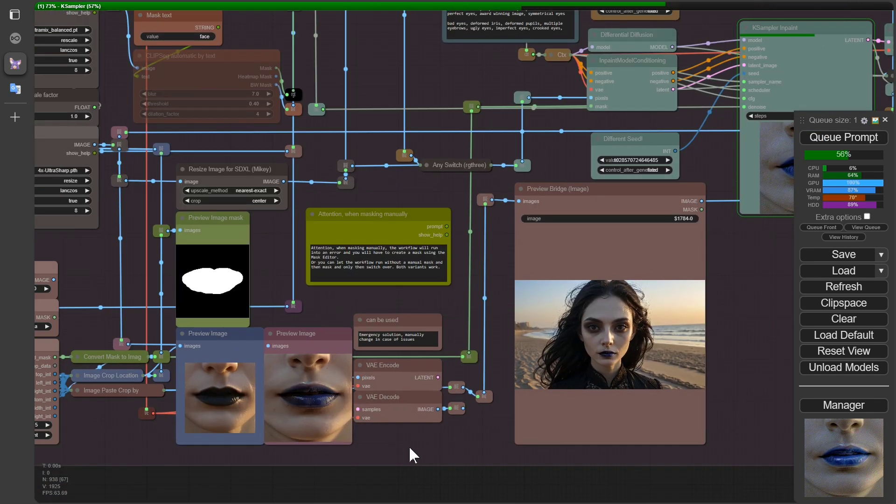
{"action": "scroll", "coordinate": [399, 454], "scroll_direction": "up", "scroll_amount": 3}
{"action": "scroll", "coordinate": [400, 454], "scroll_direction": "up", "scroll_amount": 1}
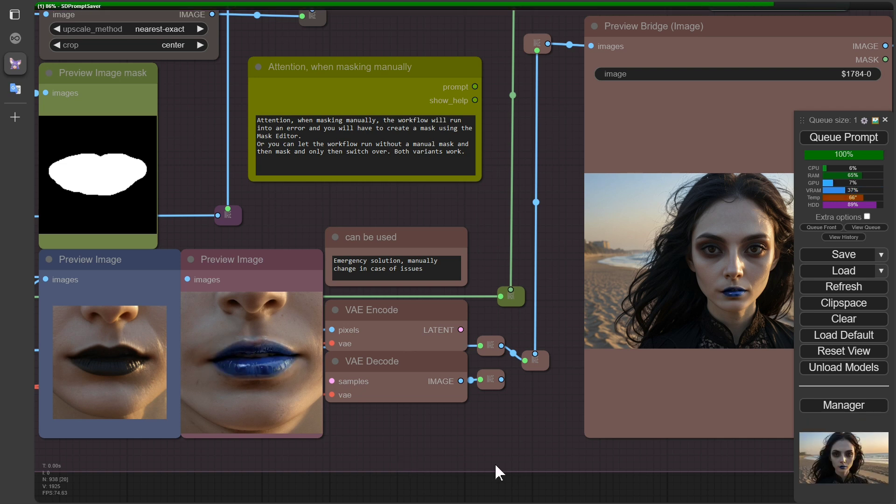
{"action": "scroll", "coordinate": [531, 355], "scroll_direction": "up", "scroll_amount": 10}
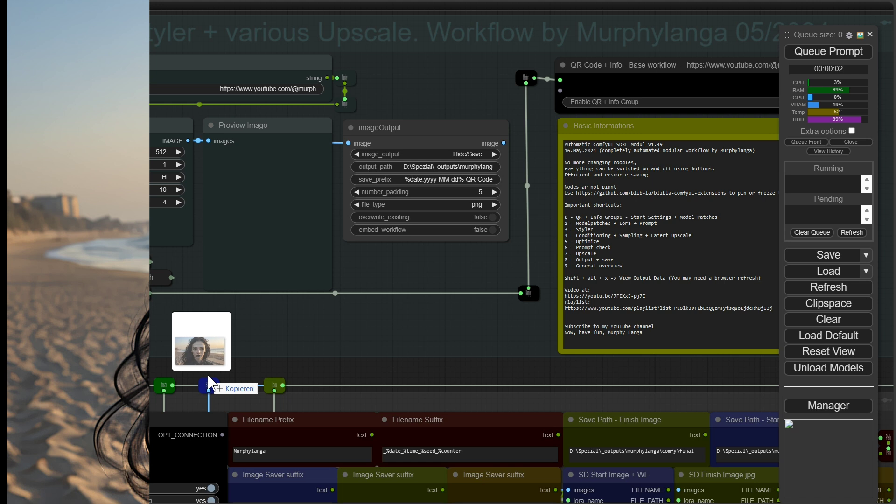
Step: Load the workflow embedded in the saved beach portrait, queue the prompt, and view the Image Comparer and generation info nodes
{"action": "left_click_drag", "start_coordinate": [209, 382], "coordinate": [265, 354]}
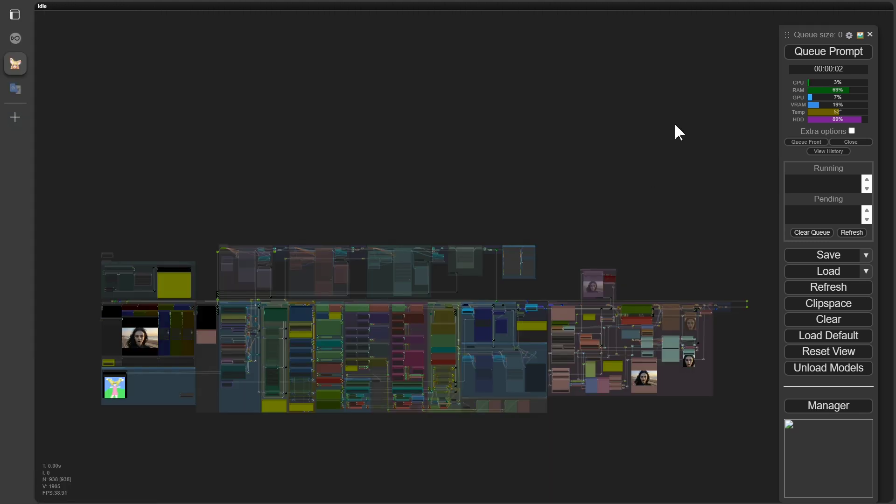
{"action": "left_click", "coordinate": [805, 53]}
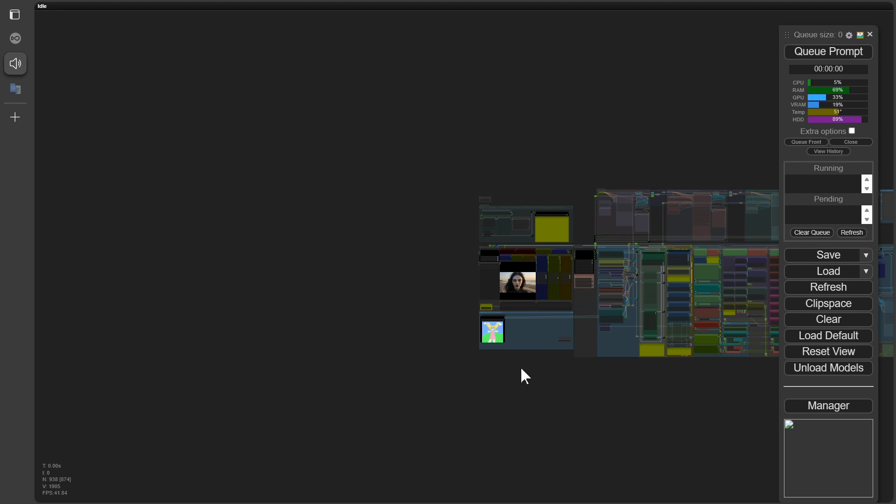
{"action": "scroll", "coordinate": [563, 379], "scroll_direction": "up", "scroll_amount": 10}
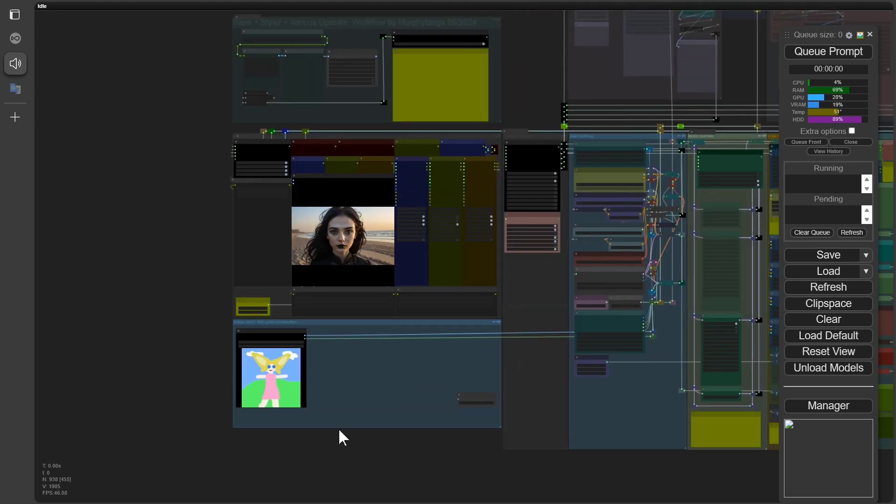
{"action": "scroll", "coordinate": [202, 314], "scroll_direction": "up", "scroll_amount": 6}
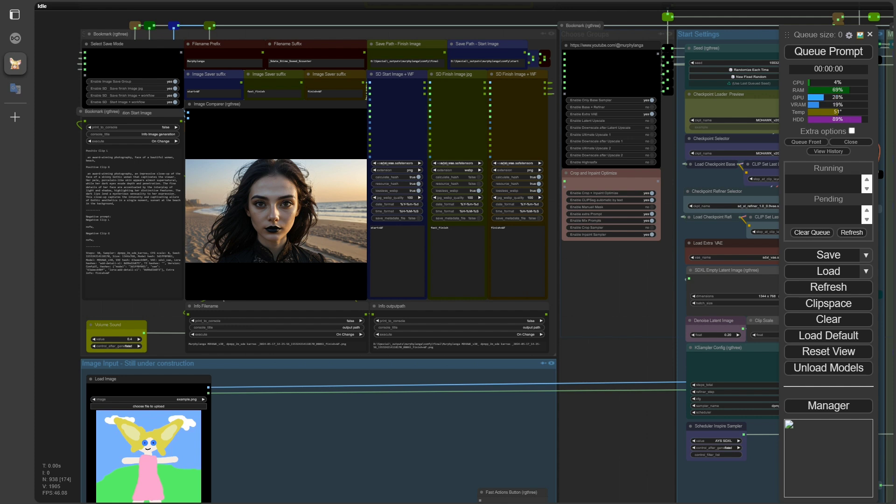
{"action": "scroll", "coordinate": [118, 57], "scroll_direction": "up", "scroll_amount": 6}
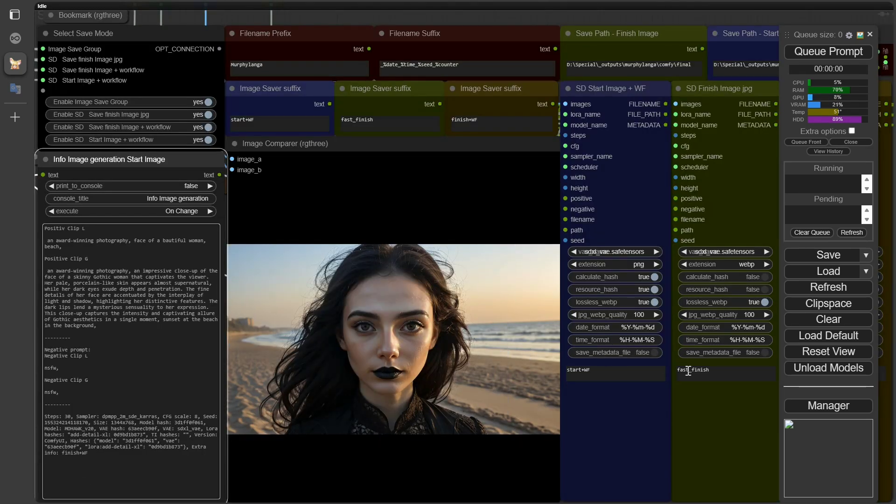
{"action": "left_click", "coordinate": [815, 16]}
Step: Demonstrate the Enable Optimize use the 2. Sampler switch by toggling it on and off in the group selection node
{"action": "scroll", "coordinate": [814, 16], "scroll_direction": "down", "scroll_amount": 5}
{"action": "left_click_drag", "start_coordinate": [316, 209], "coordinate": [264, 193]}
{"action": "key", "text": "1"}
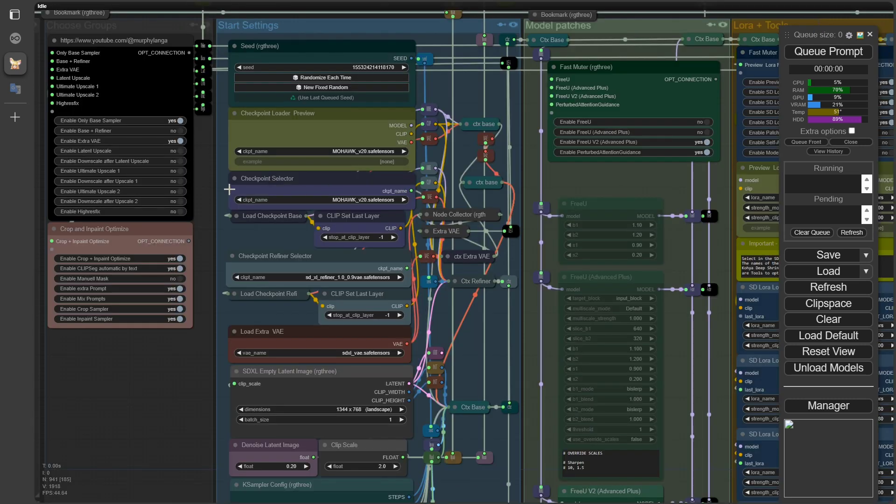
{"action": "scroll", "coordinate": [214, 167], "scroll_direction": "up", "scroll_amount": 5}
{"action": "left_click_drag", "start_coordinate": [211, 170], "coordinate": [511, 332]}
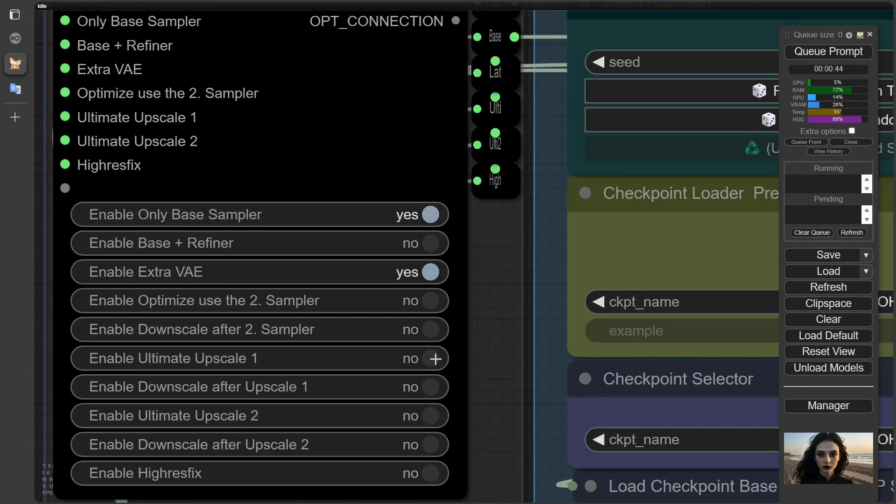
{"action": "left_click", "coordinate": [439, 302]}
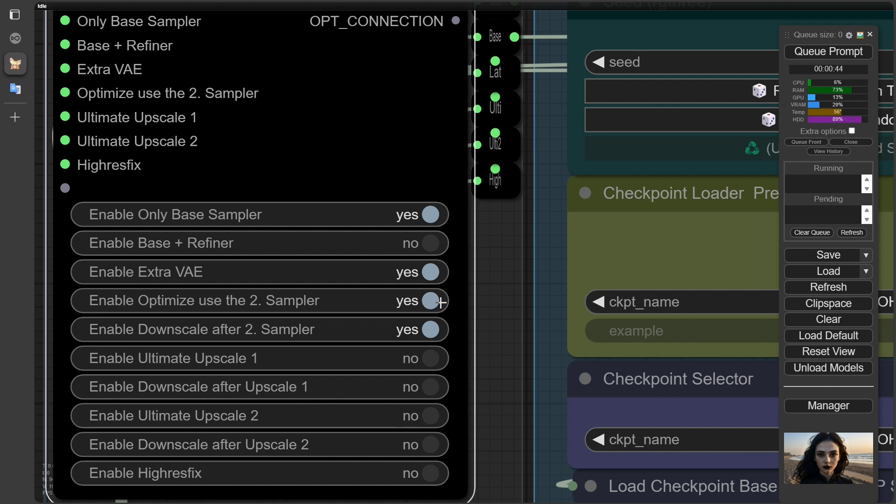
{"action": "left_click", "coordinate": [440, 302]}
{"action": "left_click", "coordinate": [440, 302]}
{"action": "left_click", "coordinate": [440, 302]}
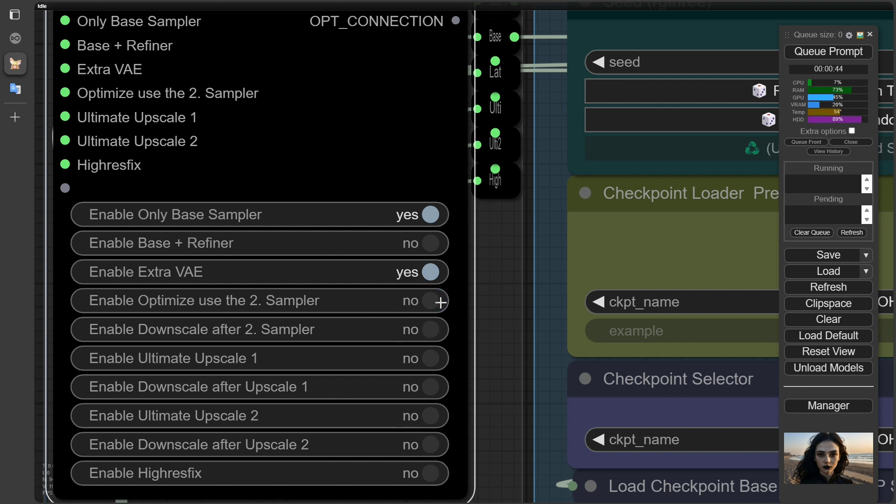
Step: Try Enable Ultimate Upscale 1 without Downscale after Upscale 1, and switch the upscale back off
{"action": "left_click", "coordinate": [435, 361]}
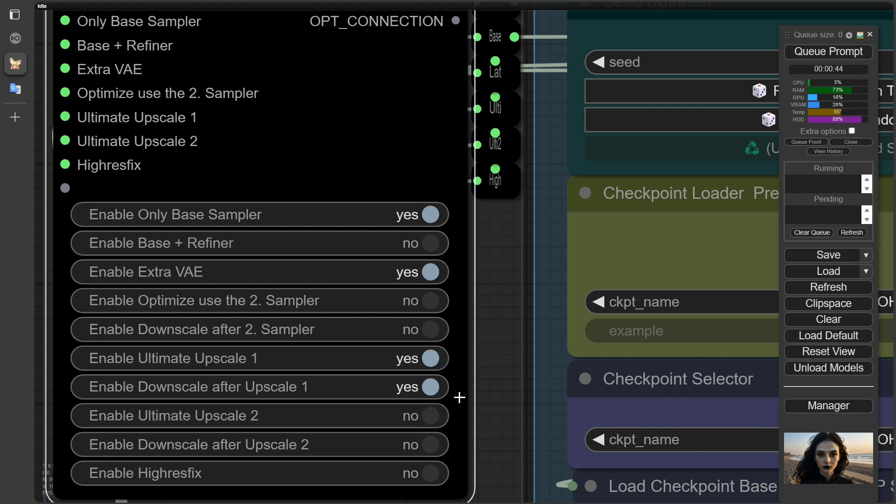
{"action": "left_click", "coordinate": [430, 387]}
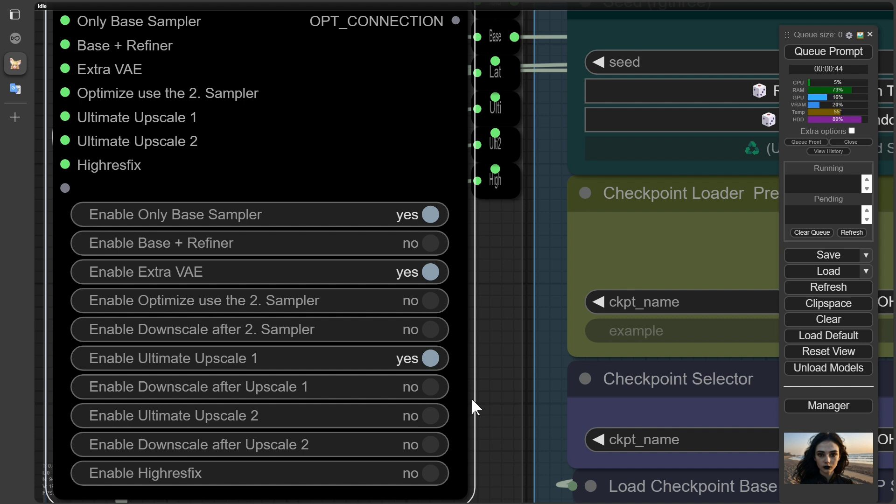
{"action": "left_click", "coordinate": [435, 361]}
{"action": "left_click", "coordinate": [435, 361]}
Step: Enable Optimize use the 2. Sampler, Downscale after 2. Sampler, Ultimate Upscale 2 and Highresfix, and queue the prompt
{"action": "left_click", "coordinate": [430, 301]}
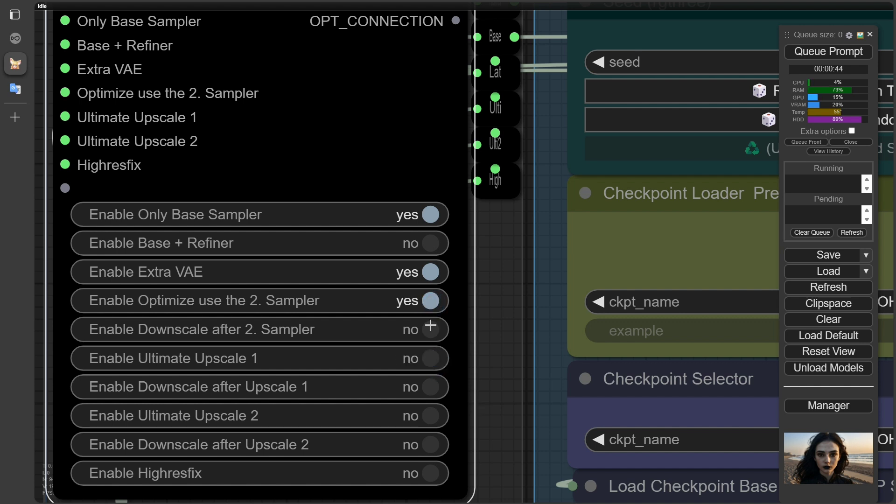
{"action": "left_click", "coordinate": [434, 415]}
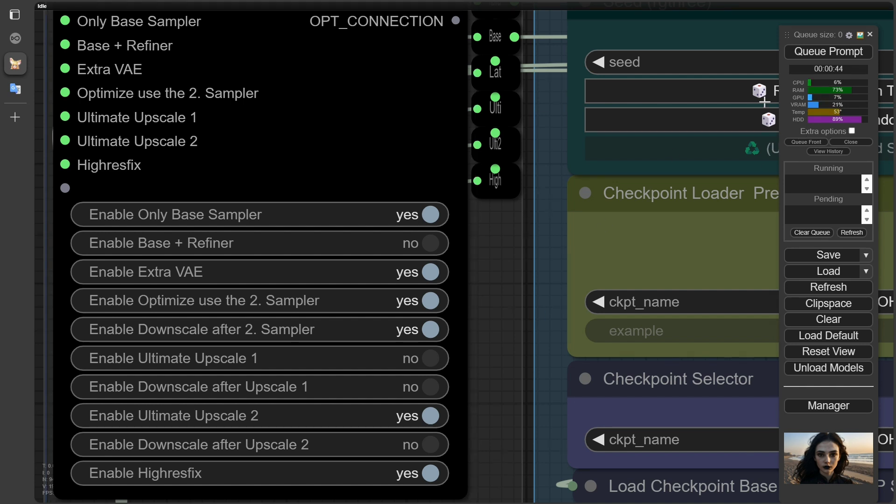
{"action": "left_click", "coordinate": [820, 53]}
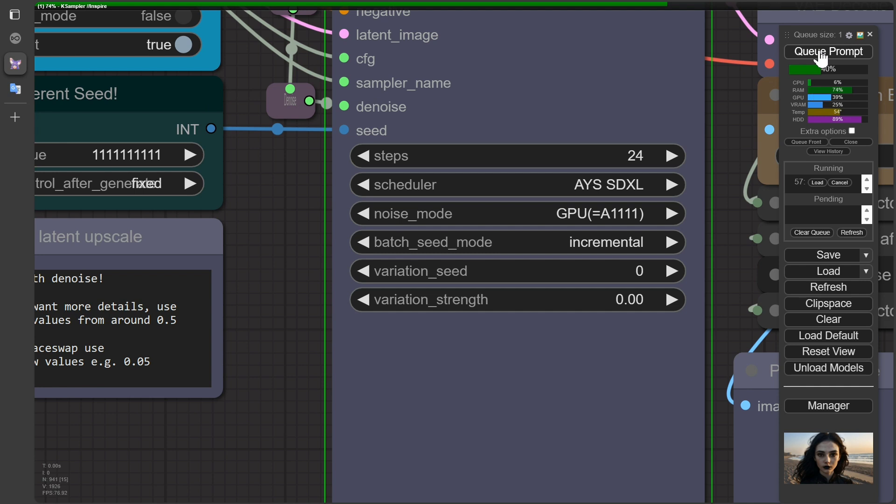
Step: Follow the run through the second sampler, Ultimate Upscale 2 and hirgresfix groups, checking tile progress in the console
{"action": "scroll", "coordinate": [321, 301], "scroll_direction": "down", "scroll_amount": 5}
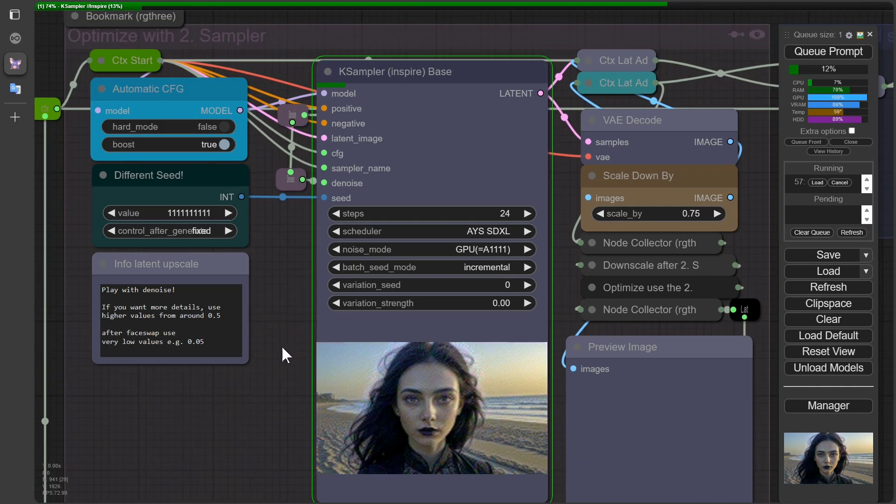
{"action": "left_click_drag", "start_coordinate": [256, 393], "coordinate": [231, 385]}
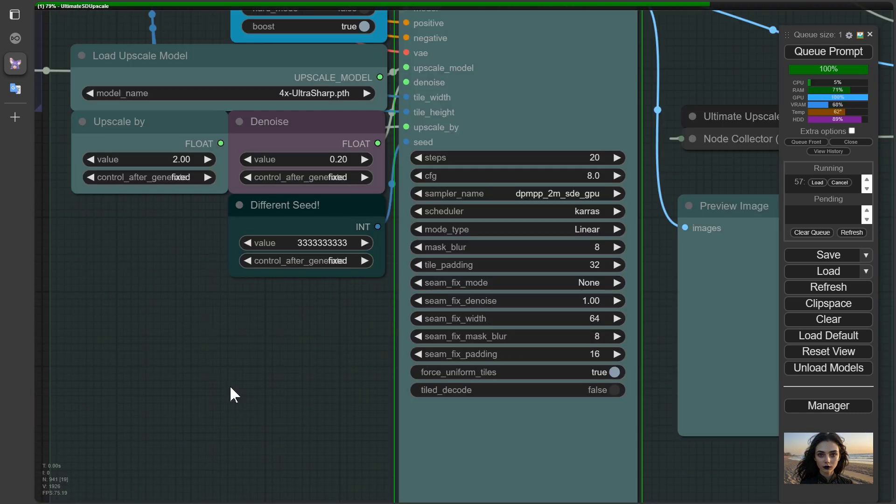
{"action": "scroll", "coordinate": [244, 388], "scroll_direction": "down", "scroll_amount": 4}
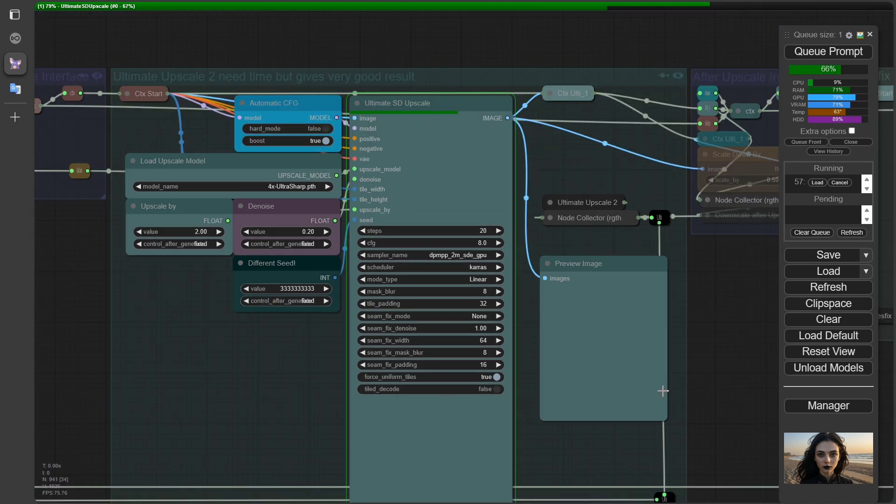
{"action": "left_click_drag", "start_coordinate": [709, 399], "coordinate": [682, 363]}
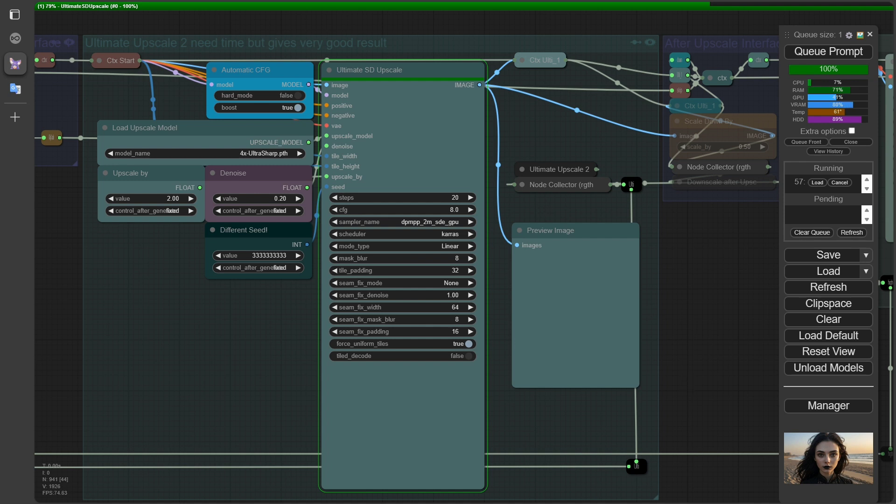
{"action": "key", "text": "alt+Tab"}
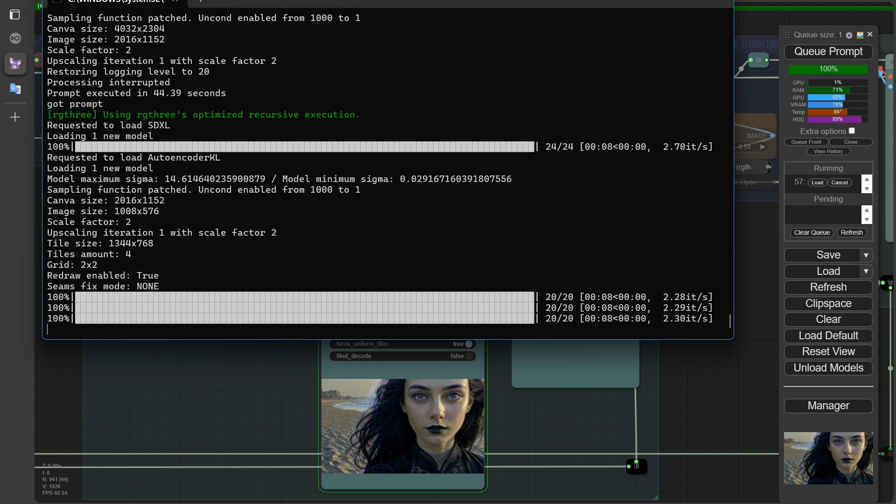
{"action": "left_click", "coordinate": [708, 427]}
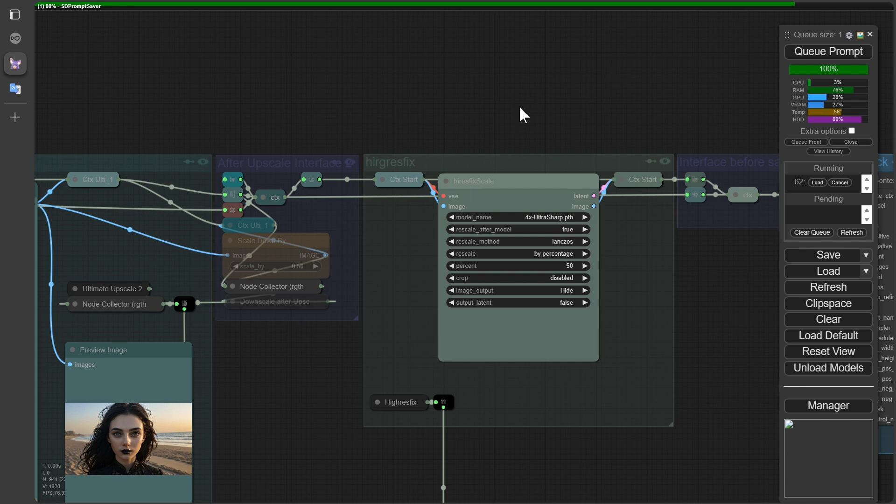
{"action": "key", "text": "1"}
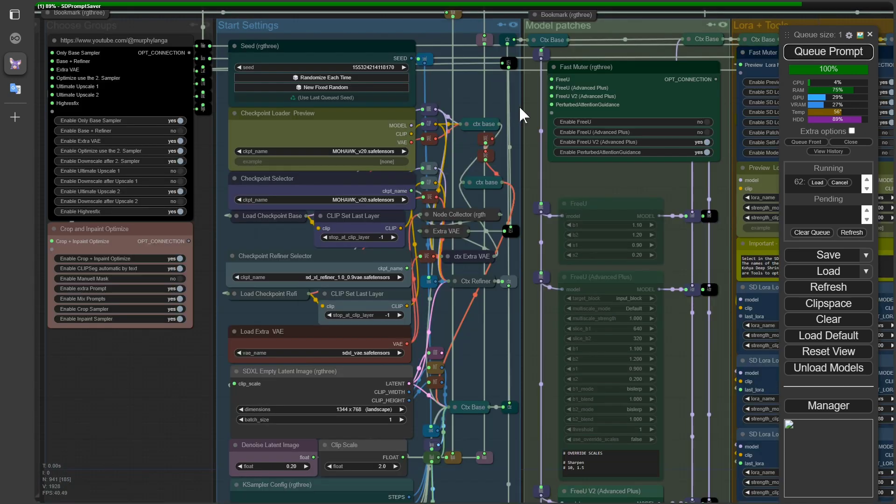
{"action": "key", "text": "2"}
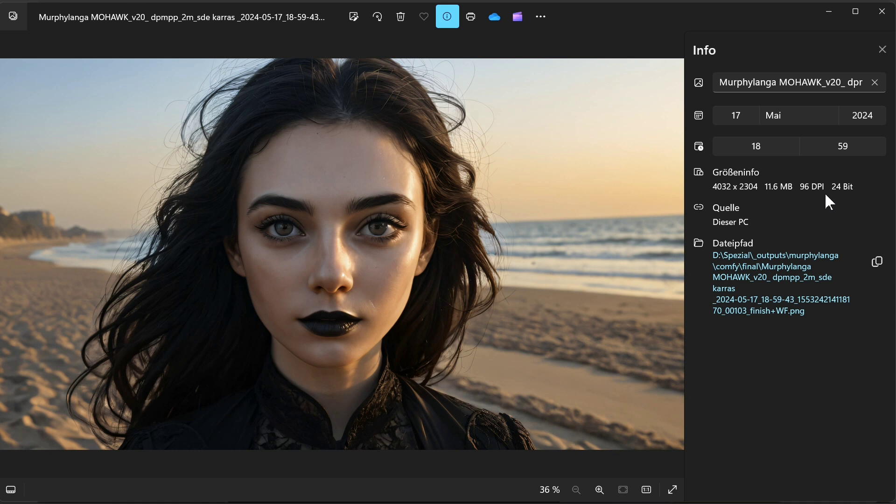
Step: Hide the image info in the Photos viewer, enlarge the finished portrait to 100 %, and examine the eyes and face
{"action": "left_click", "coordinate": [448, 19]}
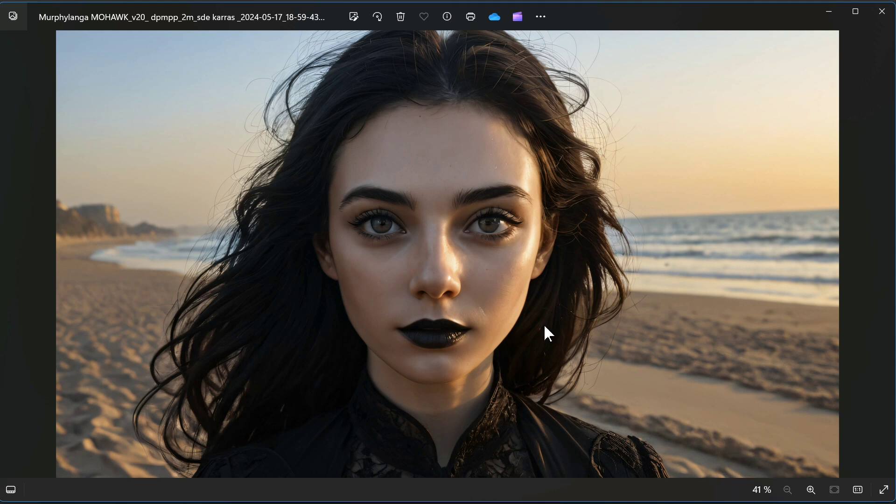
{"action": "left_click", "coordinate": [811, 490]}
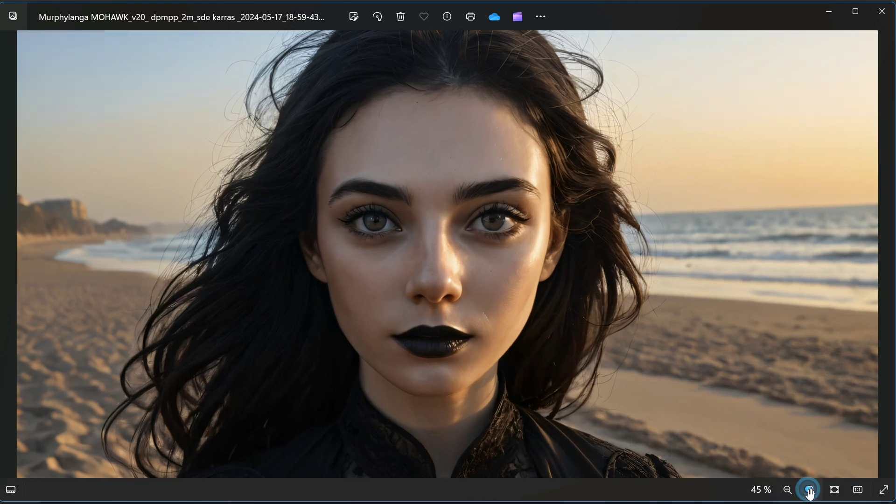
{"action": "left_click", "coordinate": [810, 489]}
{"action": "left_click", "coordinate": [810, 489]}
{"action": "left_click", "coordinate": [810, 489]}
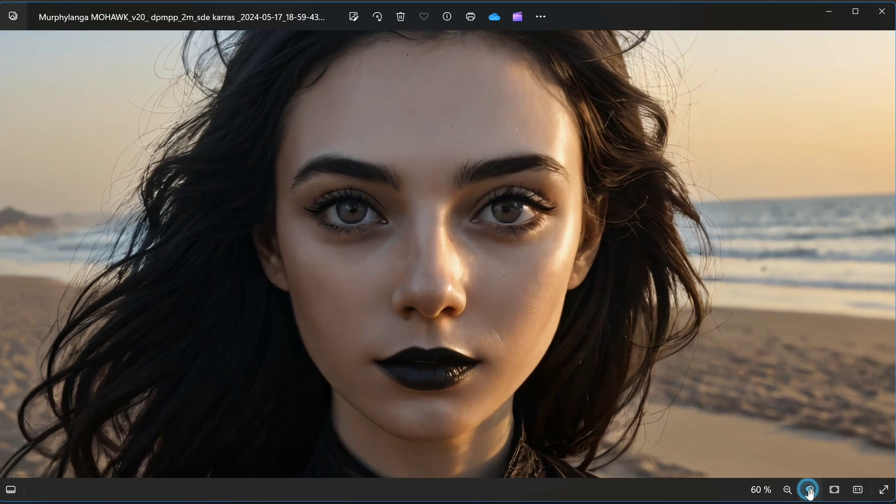
{"action": "left_click", "coordinate": [811, 490]}
{"action": "left_click", "coordinate": [811, 490]}
{"action": "left_click", "coordinate": [811, 490]}
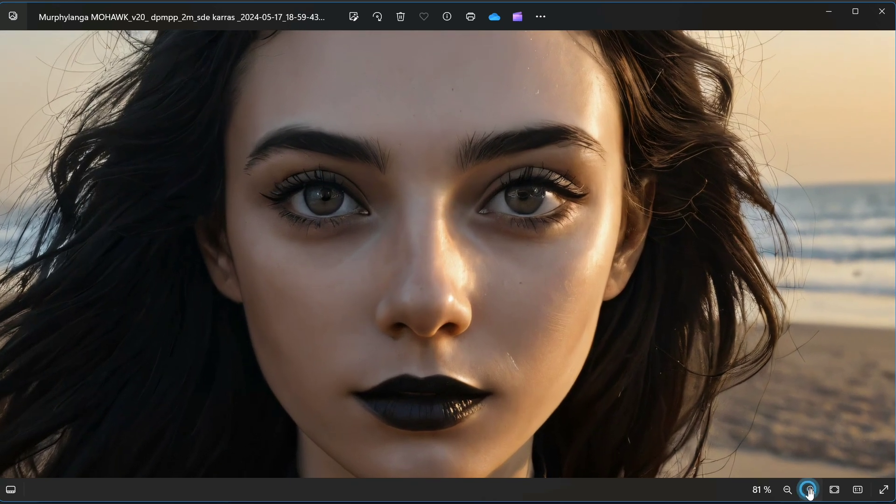
{"action": "left_click", "coordinate": [810, 490]}
{"action": "left_click", "coordinate": [810, 490]}
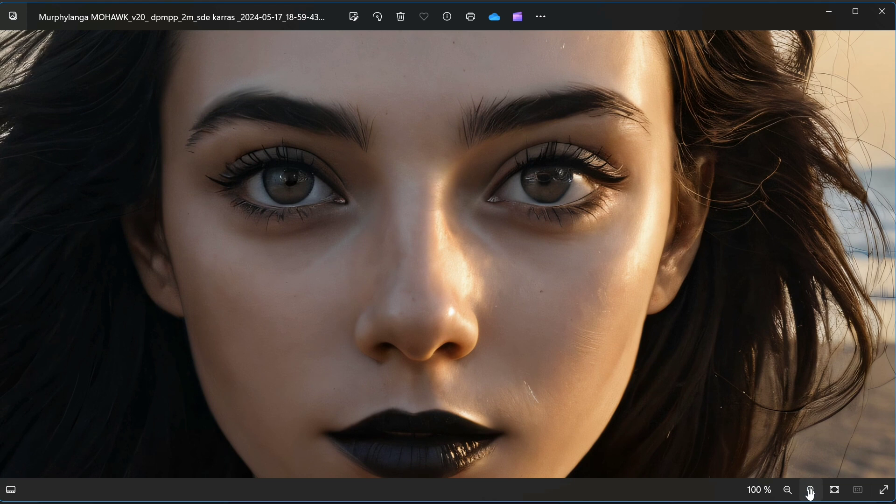
{"action": "left_click_drag", "start_coordinate": [444, 243], "coordinate": [457, 282]}
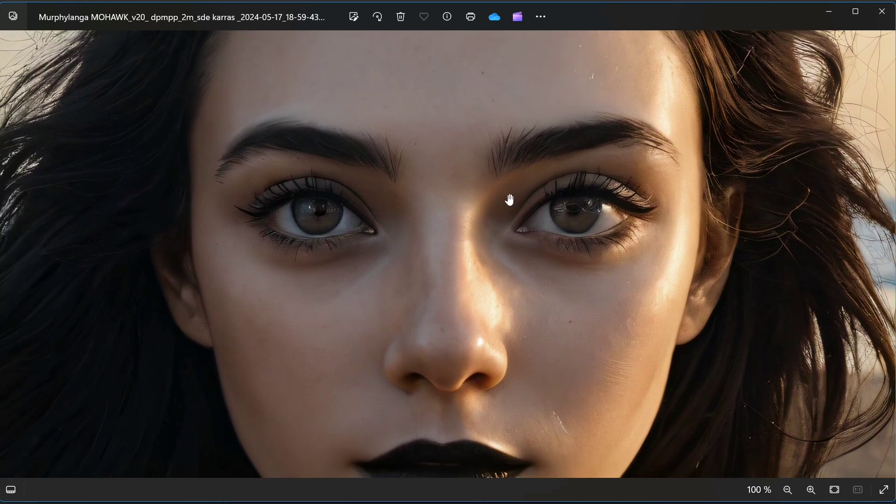
{"action": "left_click_drag", "start_coordinate": [574, 155], "coordinate": [391, 126]}
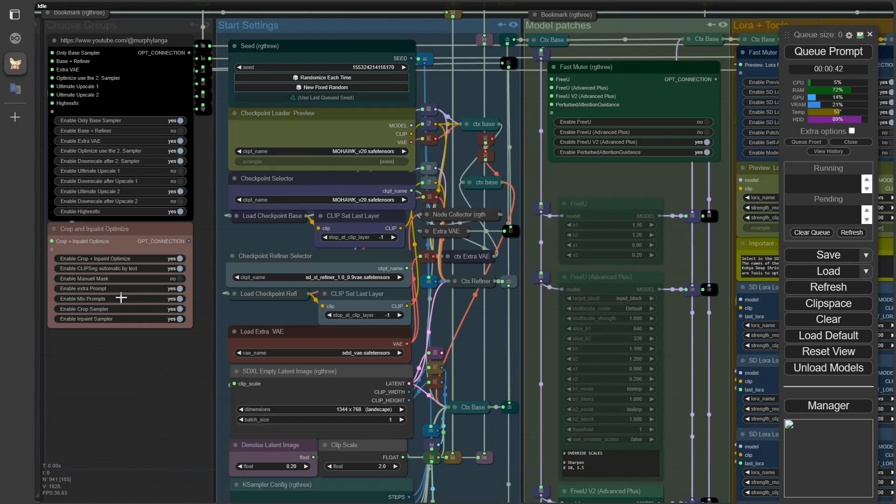
Step: Choose another checkpoint in the Checkpoint Loader Preview and Checkpoint Selector nodes, filtering the selector's list by "ch"
{"action": "left_click", "coordinate": [342, 151]}
{"action": "left_click", "coordinate": [386, 64]}
{"action": "right_click", "coordinate": [341, 150]}
{"action": "left_click", "coordinate": [362, 173]}
{"action": "left_click", "coordinate": [406, 422]}
{"action": "left_click", "coordinate": [347, 201]}
{"action": "type", "text": "ch"}
{"action": "key", "text": "Return"}
Step: Replace "photography" with "painting" in the Positive first Clip G + L prompt
{"action": "scroll", "coordinate": [551, 247], "scroll_direction": "down", "scroll_amount": 5}
{"action": "left_click_drag", "start_coordinate": [727, 205], "coordinate": [485, 226]}
{"action": "scroll", "coordinate": [485, 226], "scroll_direction": "up", "scroll_amount": 4}
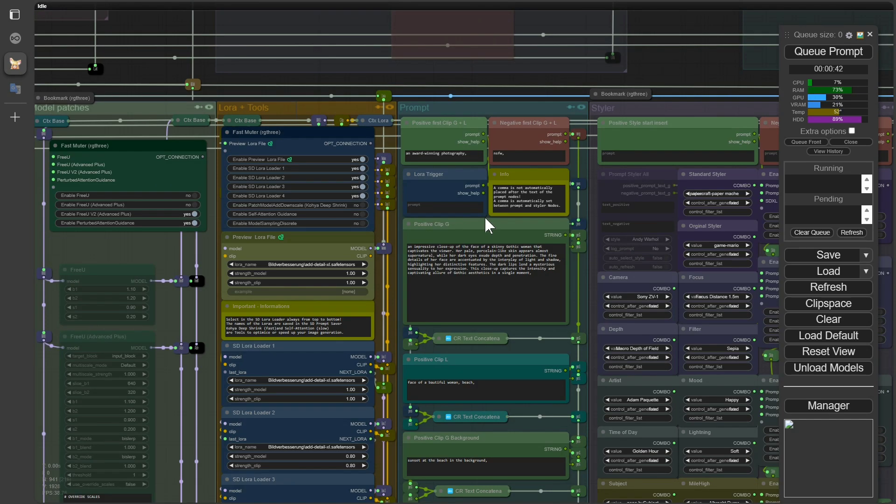
{"action": "scroll", "coordinate": [437, 182], "scroll_direction": "up", "scroll_amount": 9}
{"action": "double_click", "coordinate": [456, 153]}
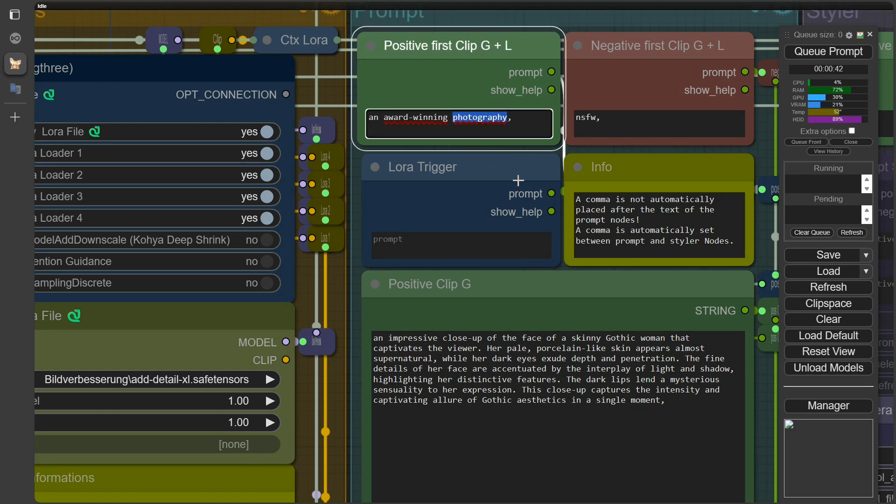
{"action": "type", "text": "painting"}
{"action": "left_click", "coordinate": [593, 341]}
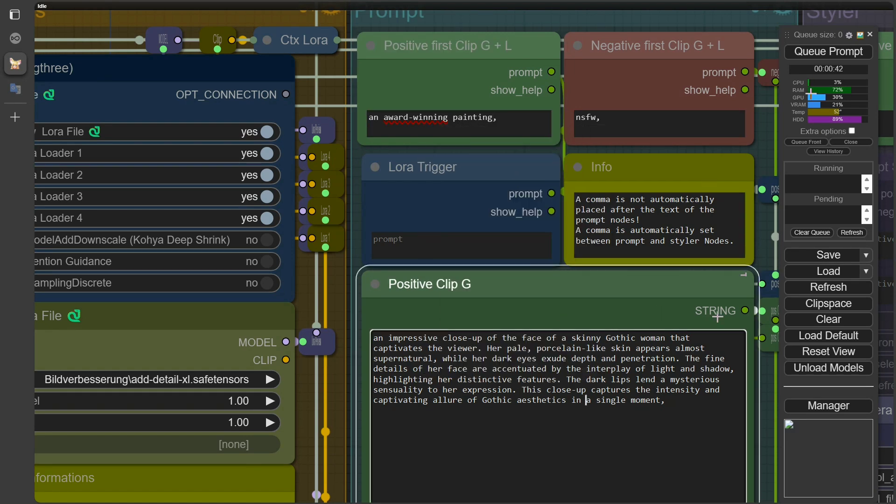
Step: Queue the generation with the painting prompt and examine the resulting portrait up close in the Image Comparer
{"action": "key", "text": "ctrl+Return"}
{"action": "right_click", "coordinate": [551, 17]}
{"action": "left_click", "coordinate": [581, 186]}
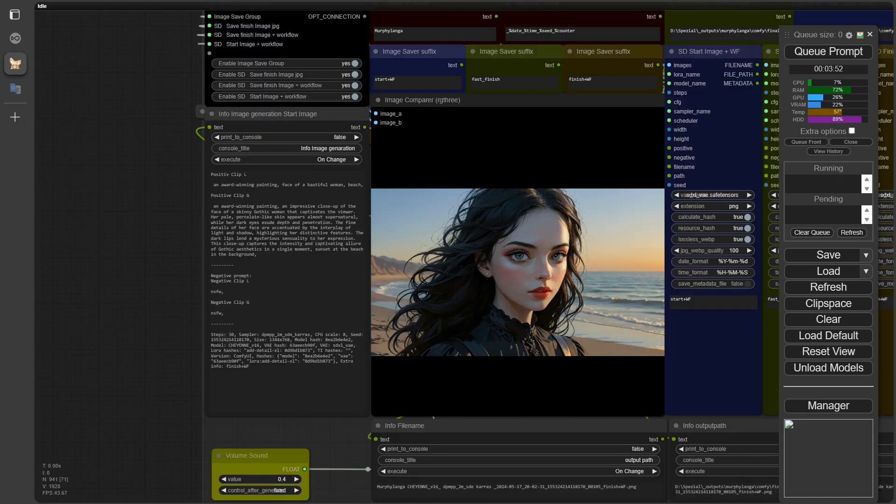
{"action": "scroll", "coordinate": [550, 276], "scroll_direction": "up", "scroll_amount": 10}
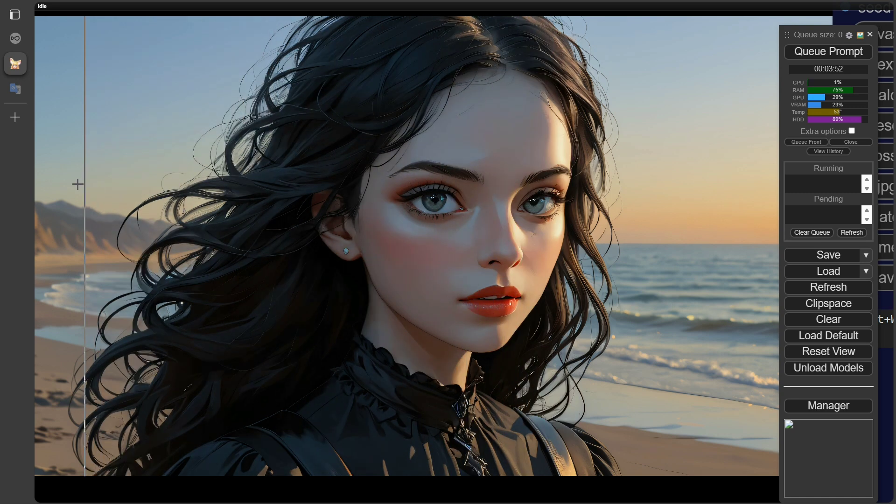
{"action": "mouse_move", "coordinate": [9, 160]}
Step: View the checkpoint info for CHEYENNE_v16.safetensors, check its Civitai page, and return to the workflow
{"action": "left_click", "coordinate": [227, 242]}
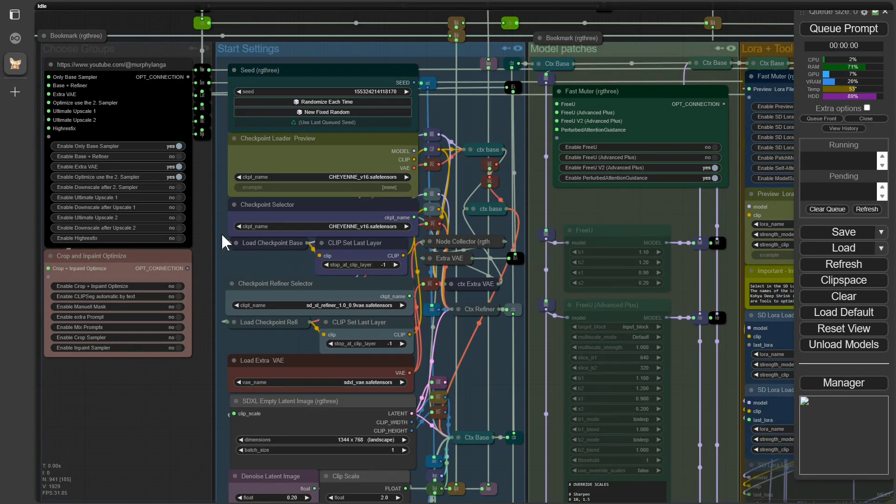
{"action": "left_click", "coordinate": [346, 177]}
{"action": "right_click", "coordinate": [291, 180]}
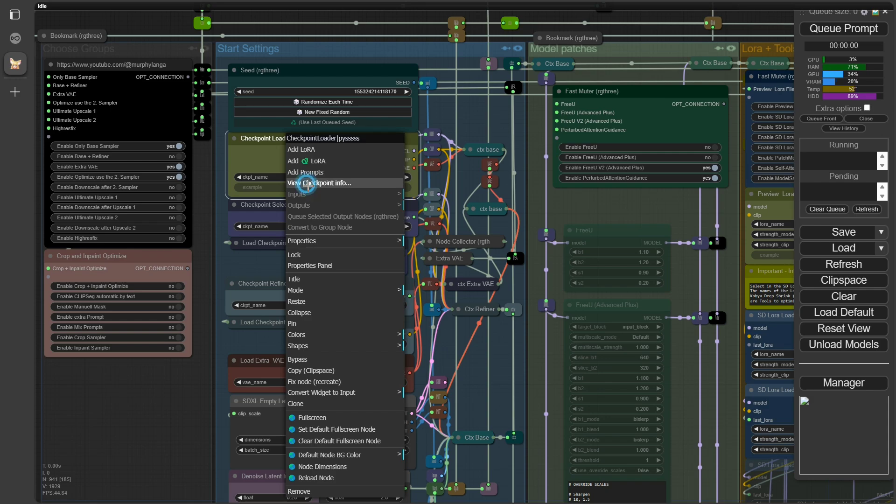
{"action": "left_click", "coordinate": [310, 181]}
{"action": "left_click", "coordinate": [351, 131]}
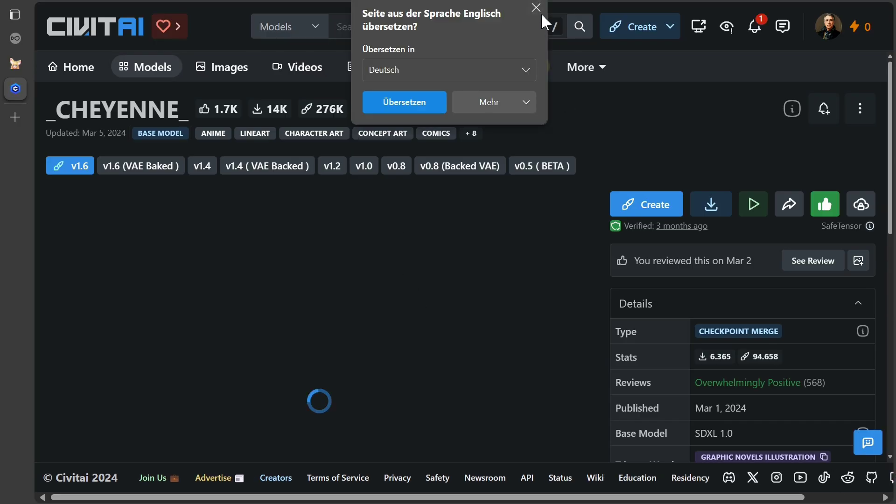
{"action": "scroll", "coordinate": [617, 295], "scroll_direction": "down", "scroll_amount": 2}
{"action": "left_click", "coordinate": [15, 63]}
{"action": "key", "text": "Escape"}
Step: Look up the trained words of Styles\mhk_comics.safetensors in the Preview Lora File node's info and close it
{"action": "left_click_drag", "start_coordinate": [786, 179], "coordinate": [398, 192]}
{"action": "scroll", "coordinate": [398, 193], "scroll_direction": "up", "scroll_amount": 6}
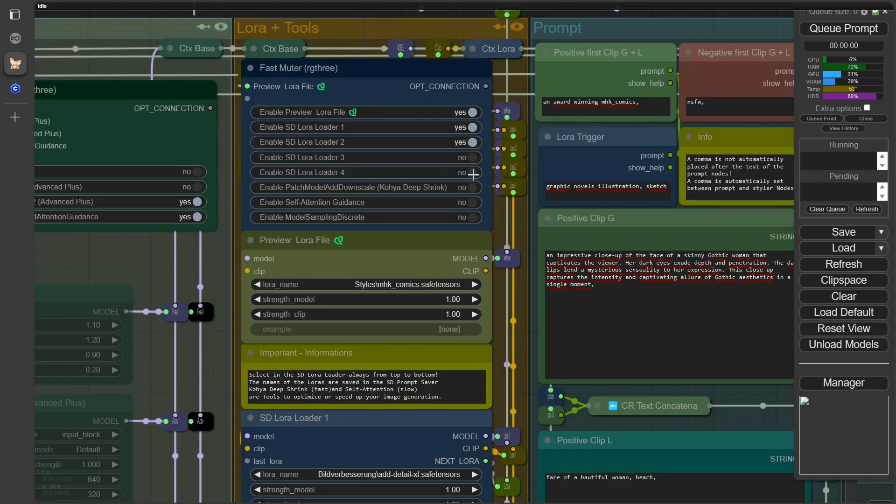
{"action": "left_click", "coordinate": [394, 285]}
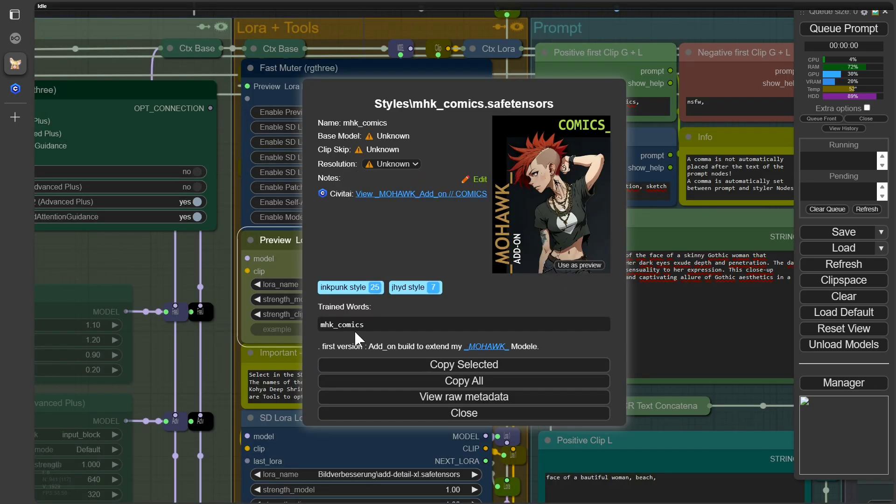
{"action": "left_click", "coordinate": [480, 412]}
Step: Add a comma after "graphic novels illustration, sketch" in the Lora Trigger node
{"action": "scroll", "coordinate": [569, 123], "scroll_direction": "up", "scroll_amount": 7}
{"action": "left_click_drag", "start_coordinate": [599, 66], "coordinate": [331, 92]}
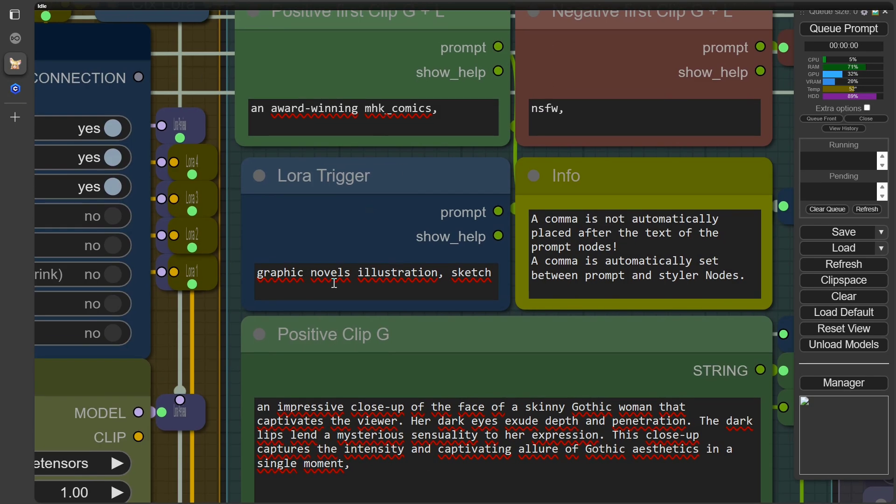
{"action": "left_click", "coordinate": [461, 278]}
{"action": "type", "text": ","}
{"action": "left_click", "coordinate": [510, 482]}
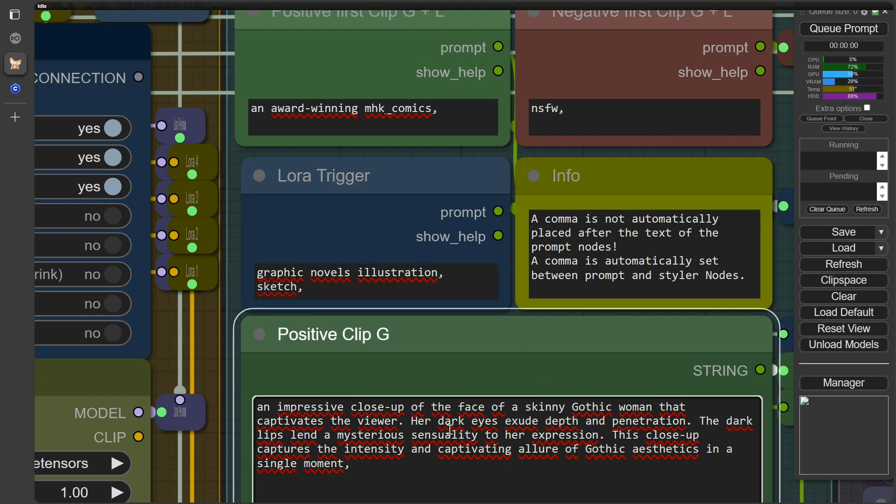
Step: Queue the generation with the mhk_comics prompt and go to the group showing its output
{"action": "scroll", "coordinate": [201, 215], "scroll_direction": "down", "scroll_amount": 5}
{"action": "scroll", "coordinate": [199, 207], "scroll_direction": "right", "scroll_amount": 2}
{"action": "left_click", "coordinate": [828, 31]}
{"action": "right_click", "coordinate": [738, 219]}
{"action": "left_click", "coordinate": [765, 415]}
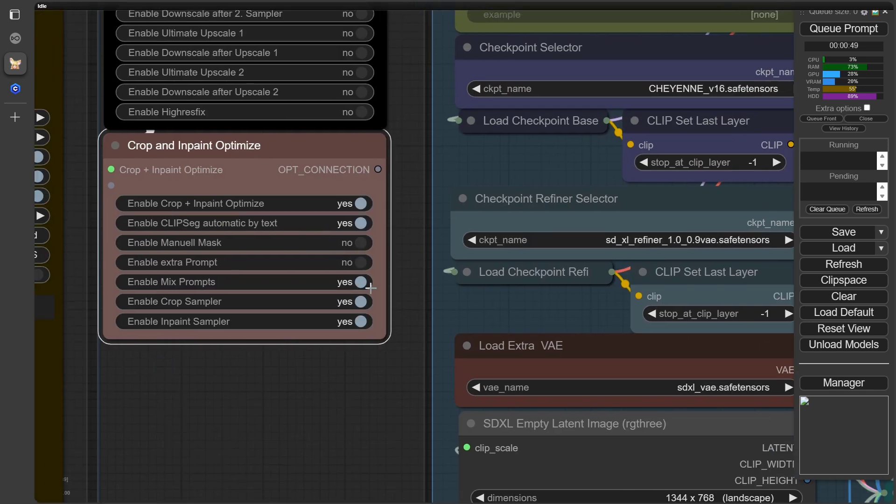
Step: Enable Mix Prompts in Crop and Inpaint Optimize, queue the workflow again, and examine the comic portrait
{"action": "left_click", "coordinate": [368, 285]}
{"action": "left_click", "coordinate": [843, 30]}
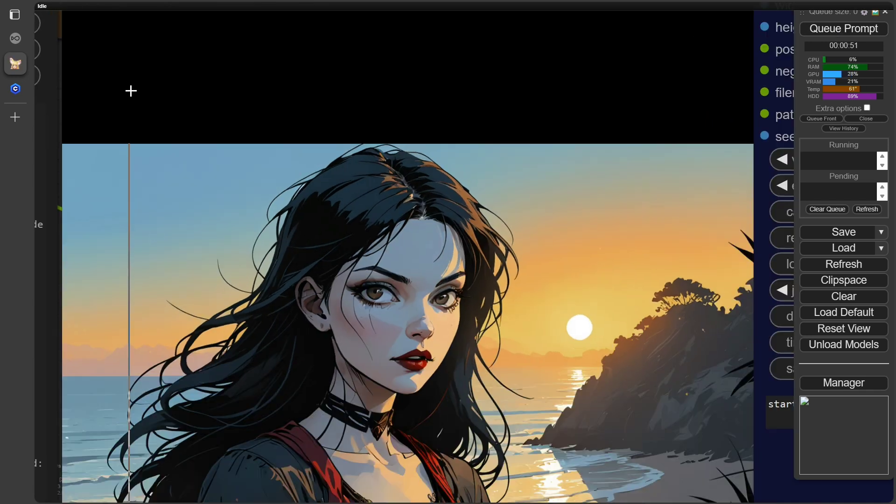
{"action": "scroll", "coordinate": [130, 90], "scroll_direction": "down", "scroll_amount": 5}
{"action": "scroll", "coordinate": [334, 90], "scroll_direction": "up", "scroll_amount": 2}
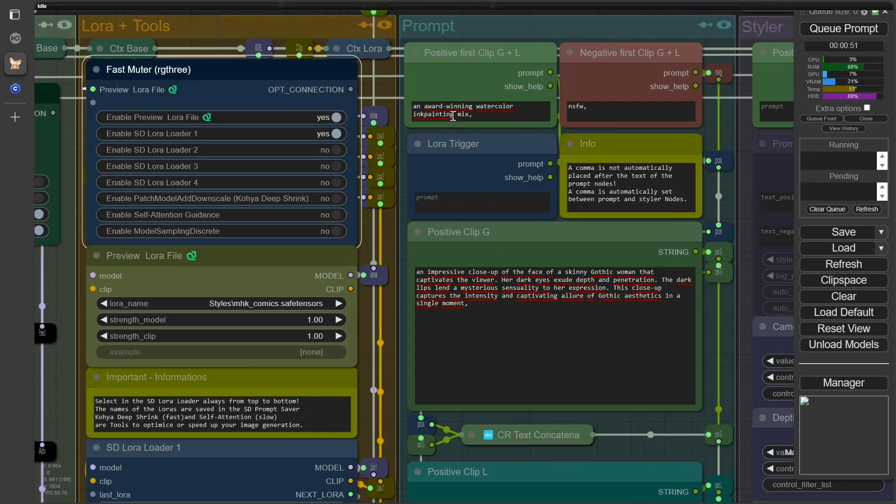
Step: Queue the generation with the "an award-winning watercolor inkpainting mix," prompt
{"action": "left_click", "coordinate": [826, 36]}
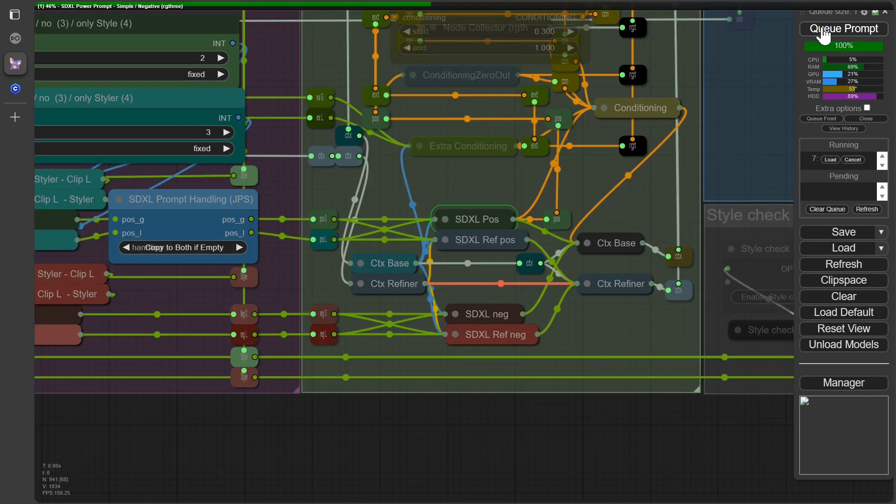